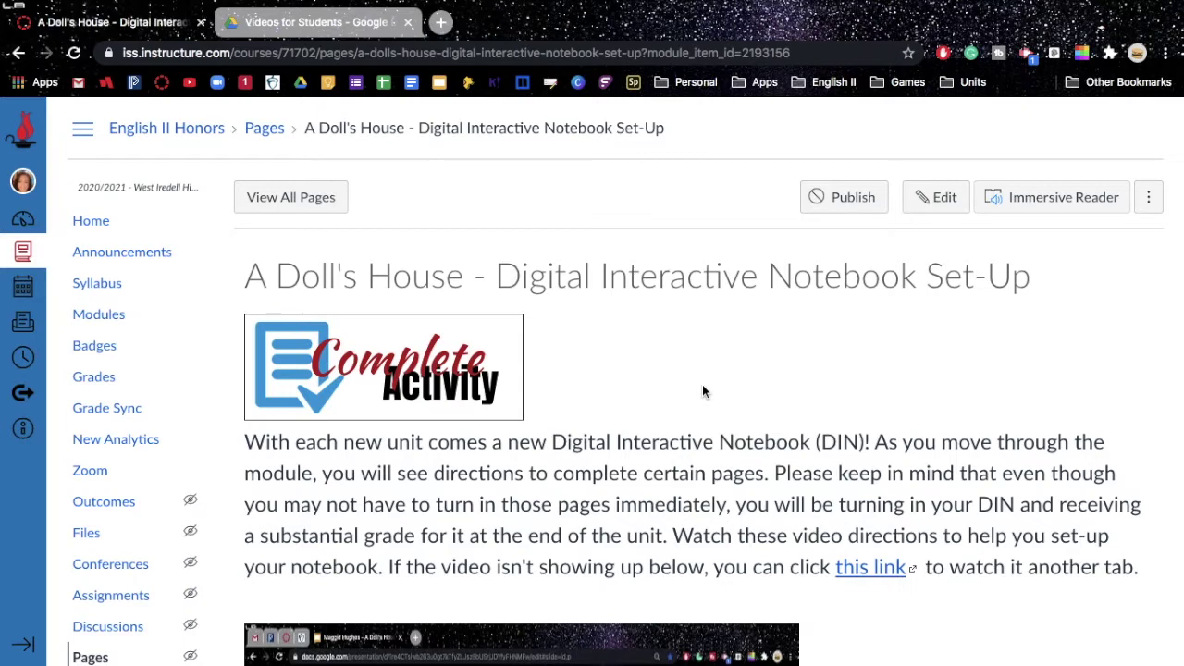
# - Load the embedded Drive video player on the notebook set-up page
pyautogui.scroll(-3, 702, 384)
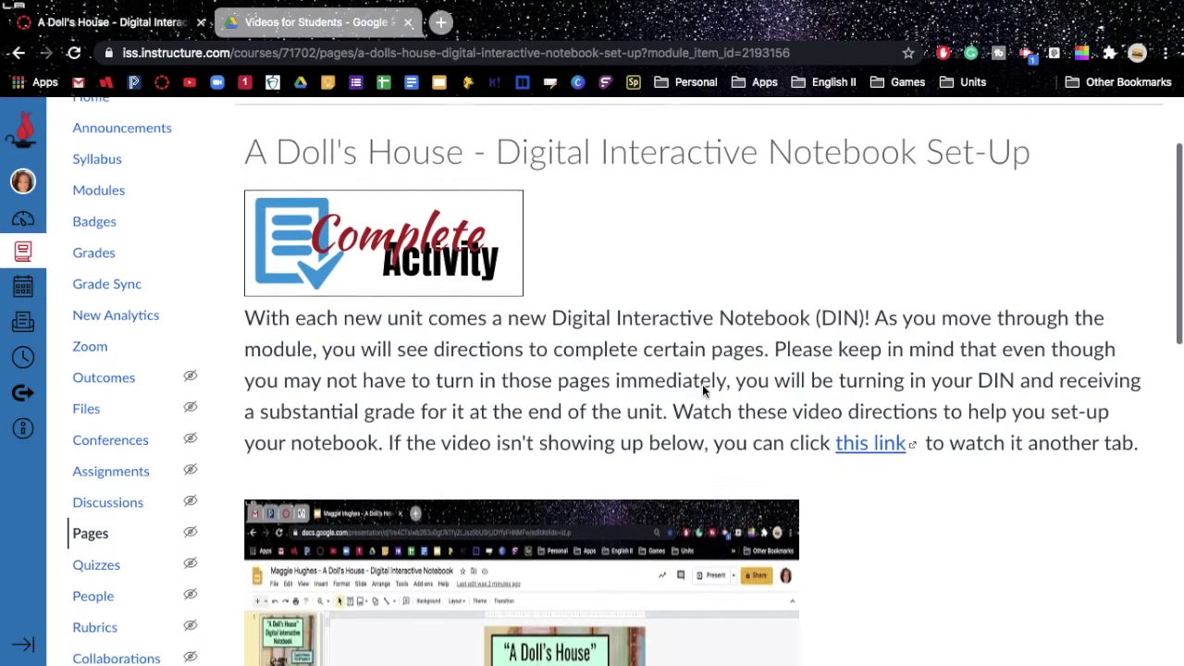
pyautogui.scroll(-4, 907, 537)
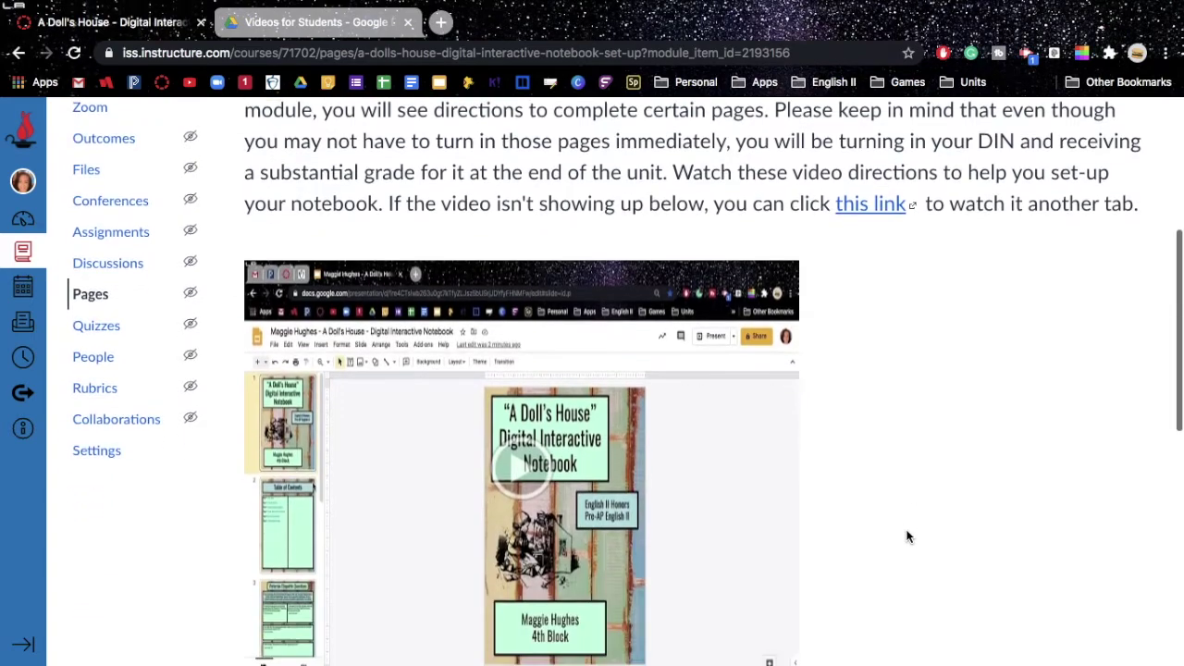
pyautogui.scroll(-3, 907, 537)
pyautogui.scroll(5, 907, 537)
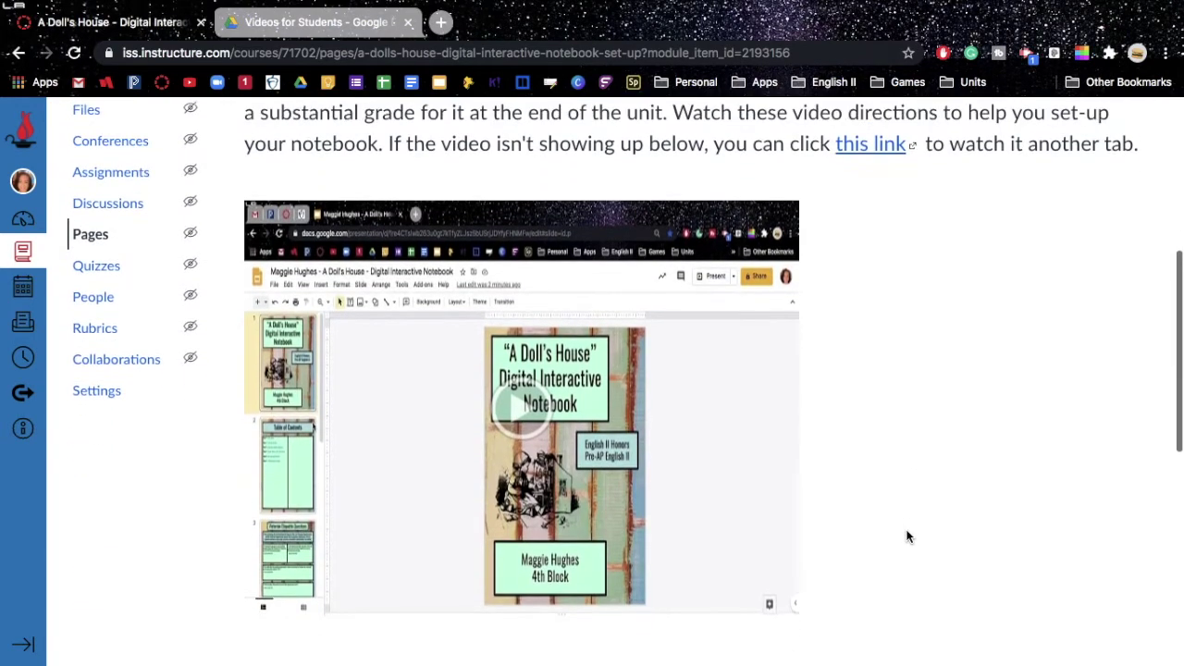
pyautogui.scroll(3, 907, 536)
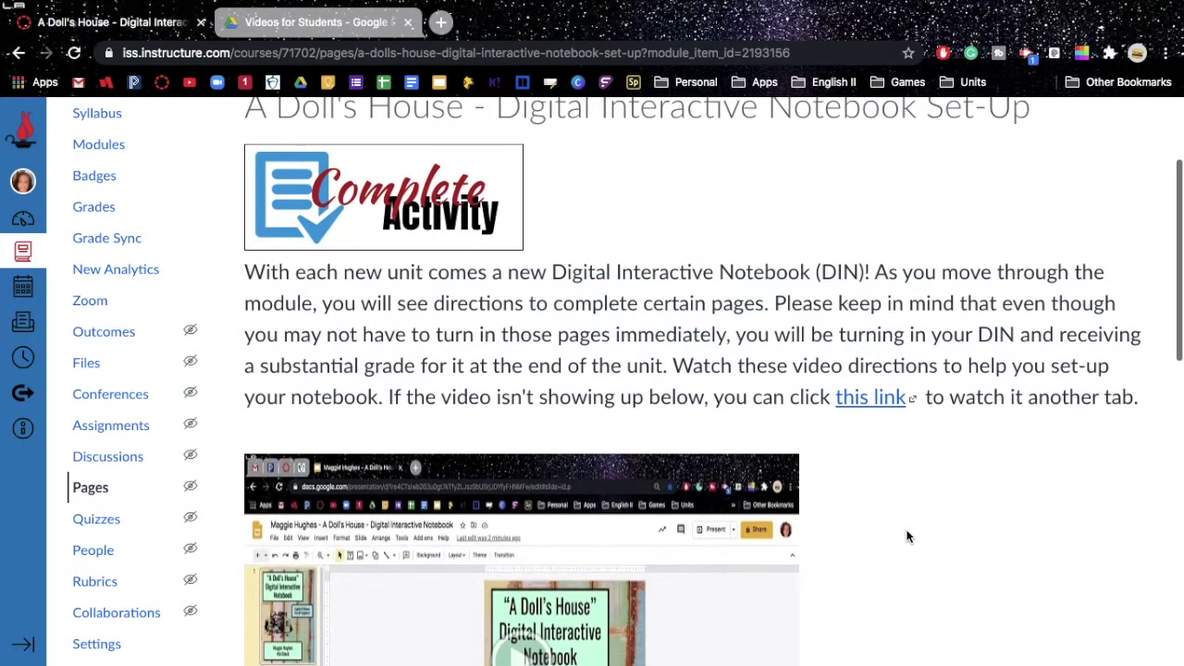
pyautogui.scroll(-7, 911, 463)
pyautogui.click(666, 422)
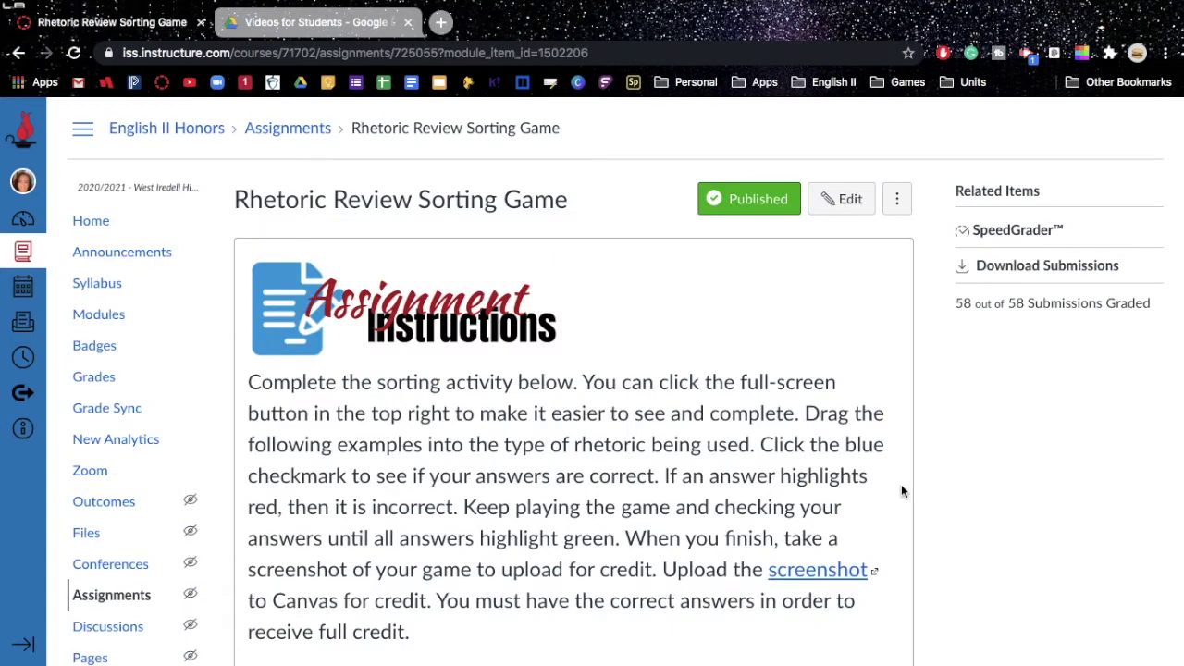
# - Preview the embedded Pathos/Ethos/Logos sorting game and dismiss its Task instructions
pyautogui.scroll(-3, 902, 485)
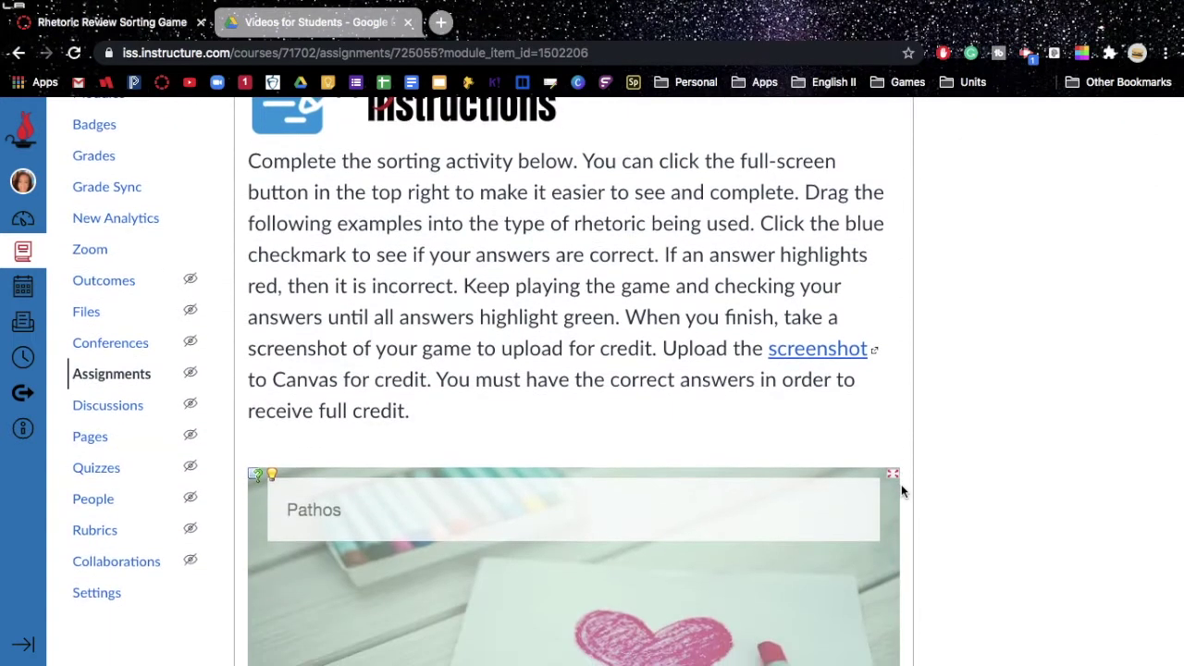
pyautogui.scroll(-5, 902, 484)
pyautogui.scroll(-1, 939, 440)
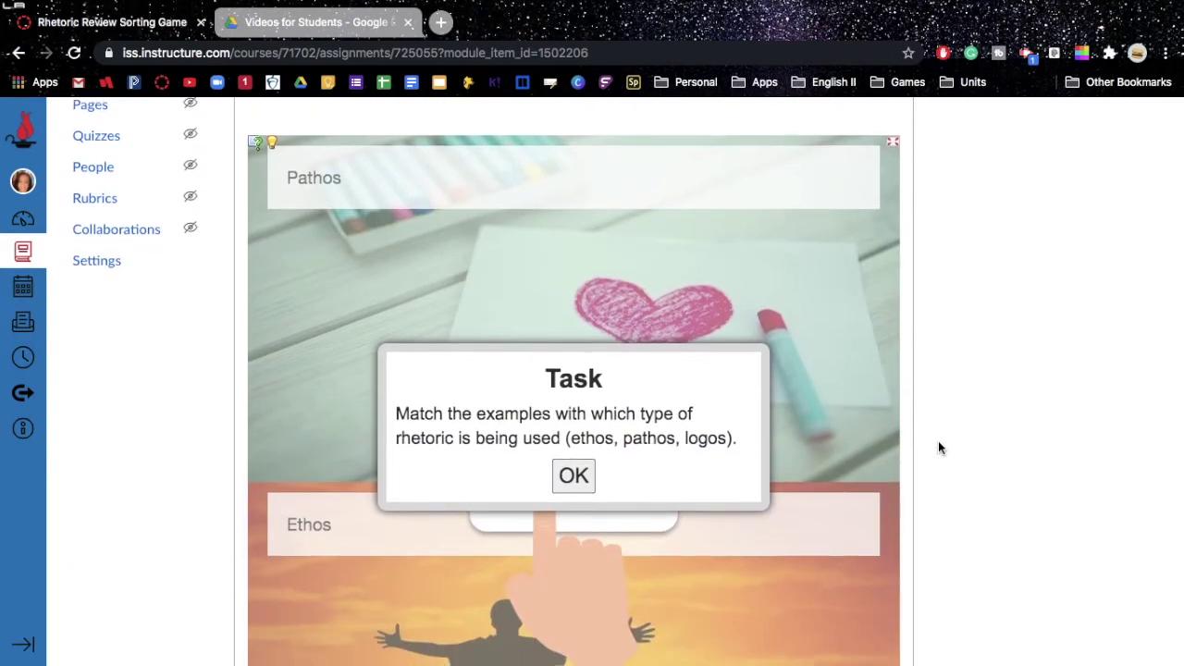
pyautogui.scroll(-3, 939, 442)
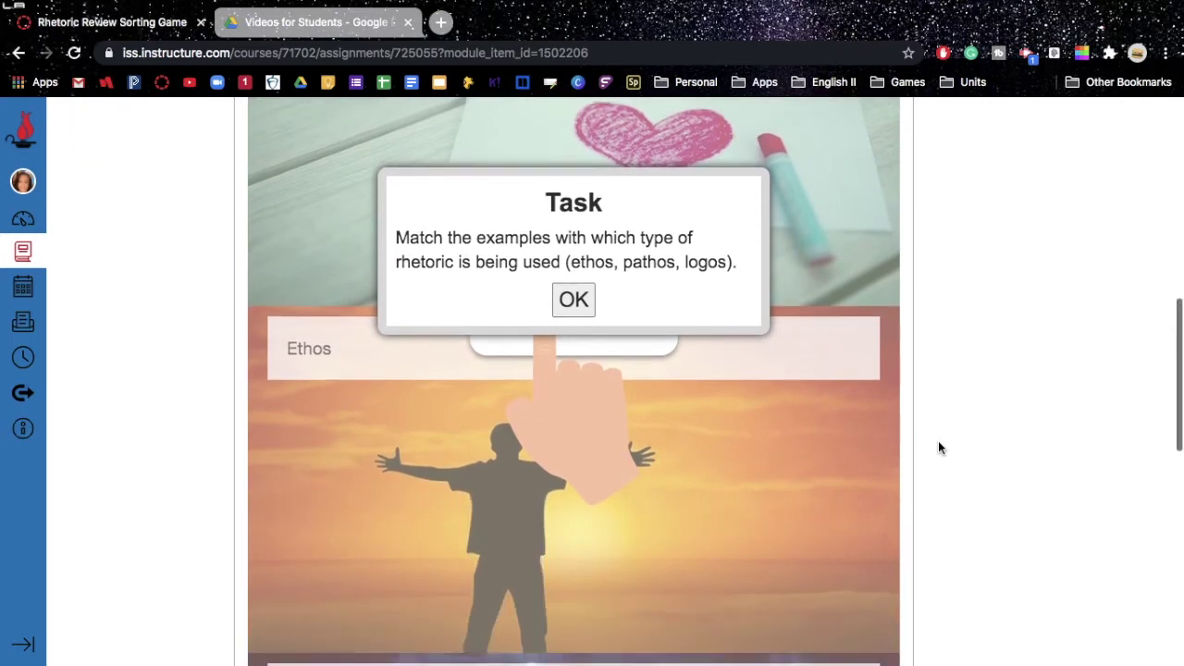
pyautogui.scroll(-3, 938, 442)
pyautogui.scroll(4, 938, 441)
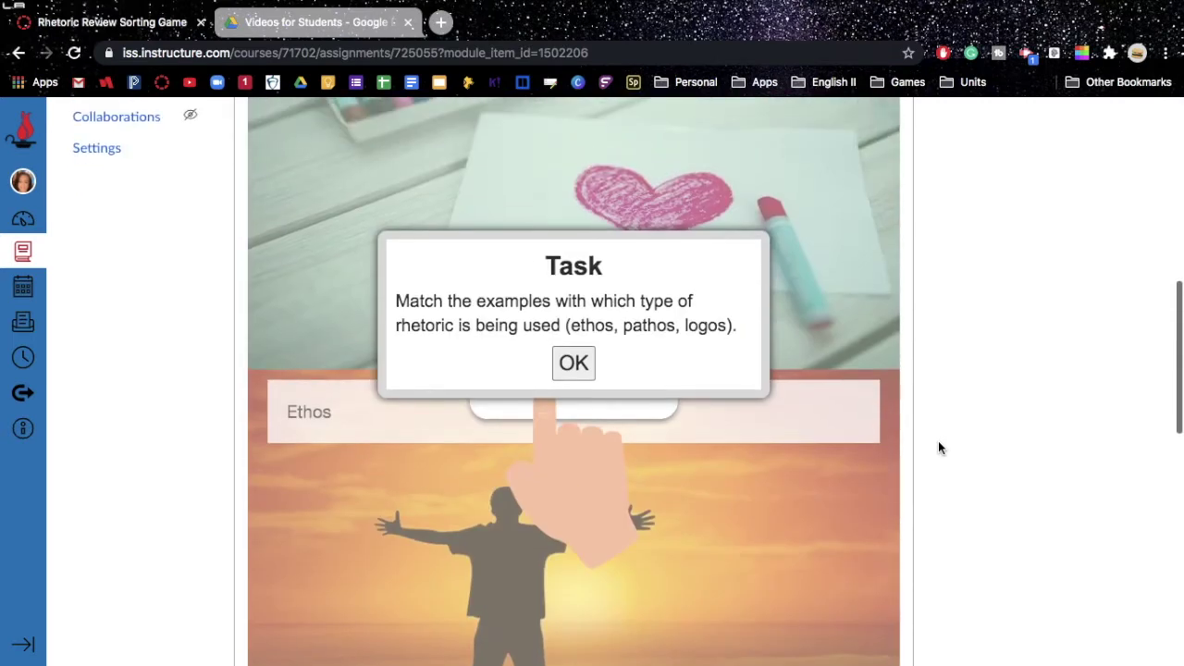
pyautogui.scroll(3, 939, 448)
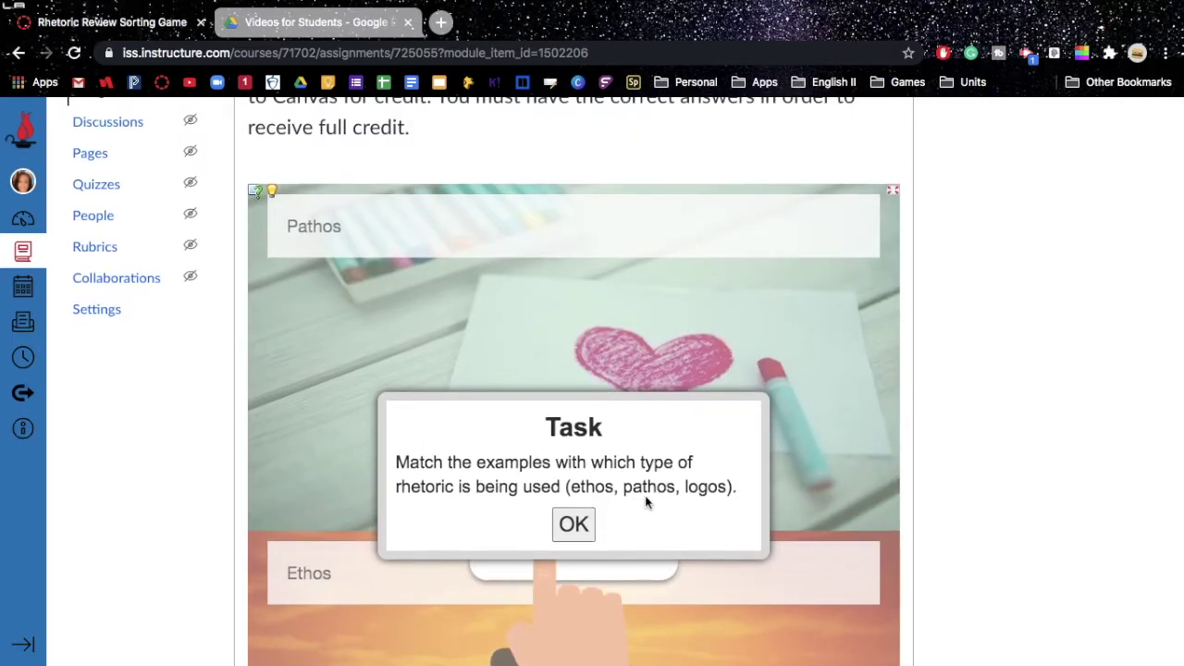
pyautogui.click(574, 524)
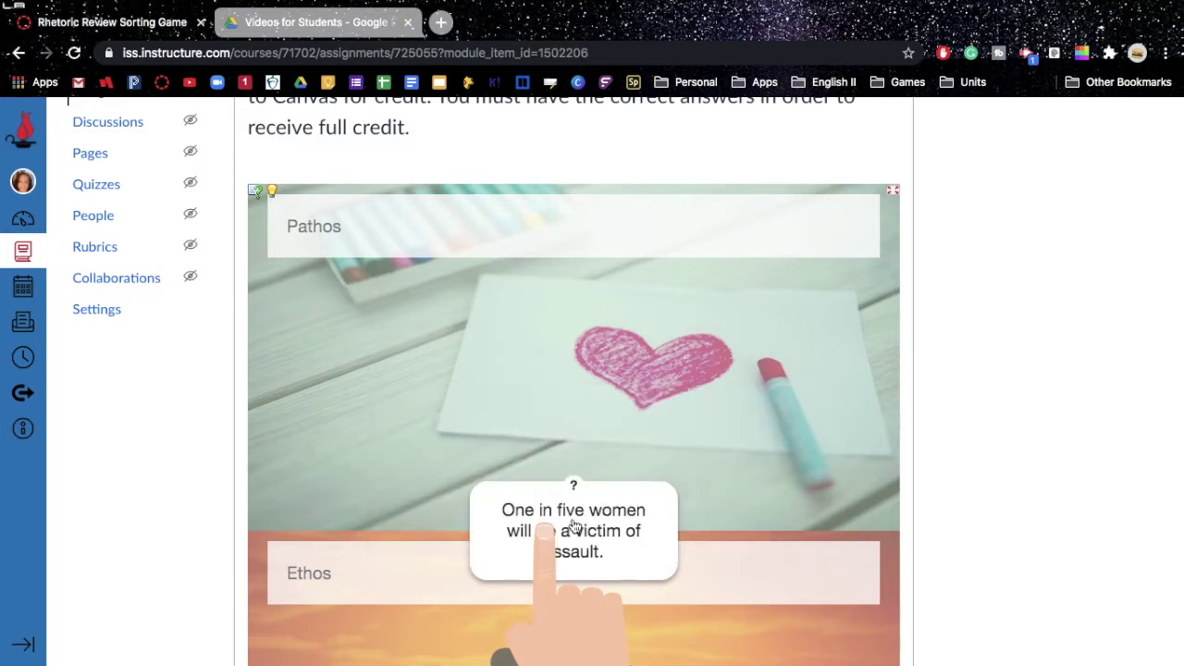
# - Open the sorting game standalone in a new tab, dismiss its instructions, and close it
pyautogui.scroll(-1, 574, 526)
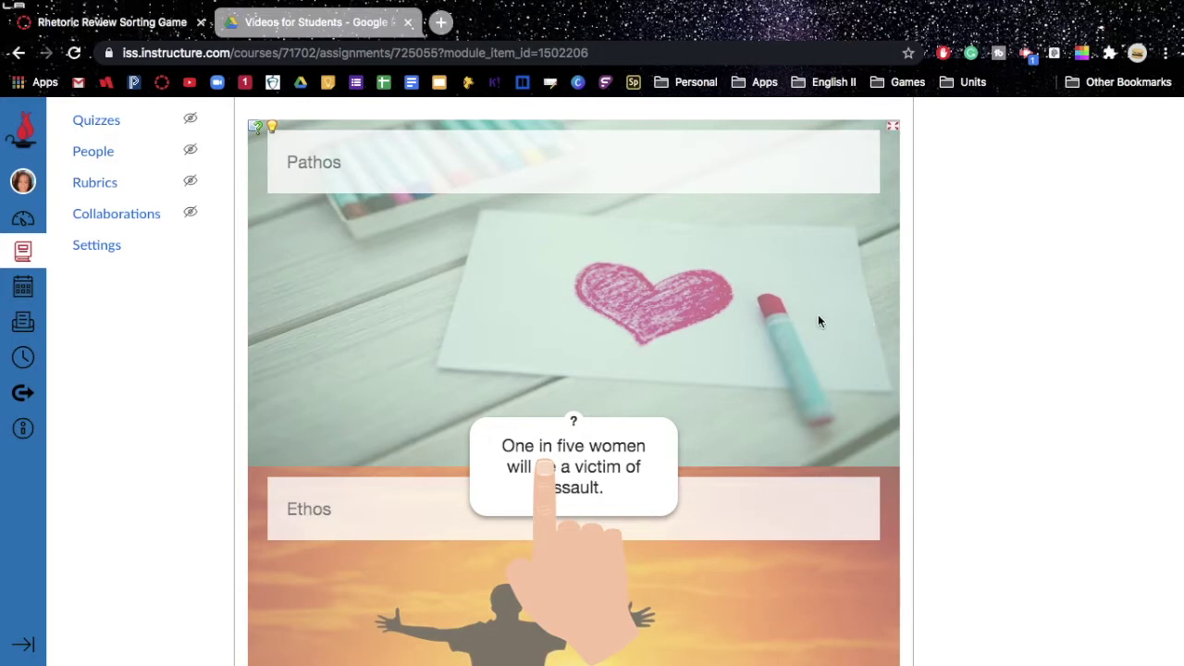
pyautogui.click(892, 127)
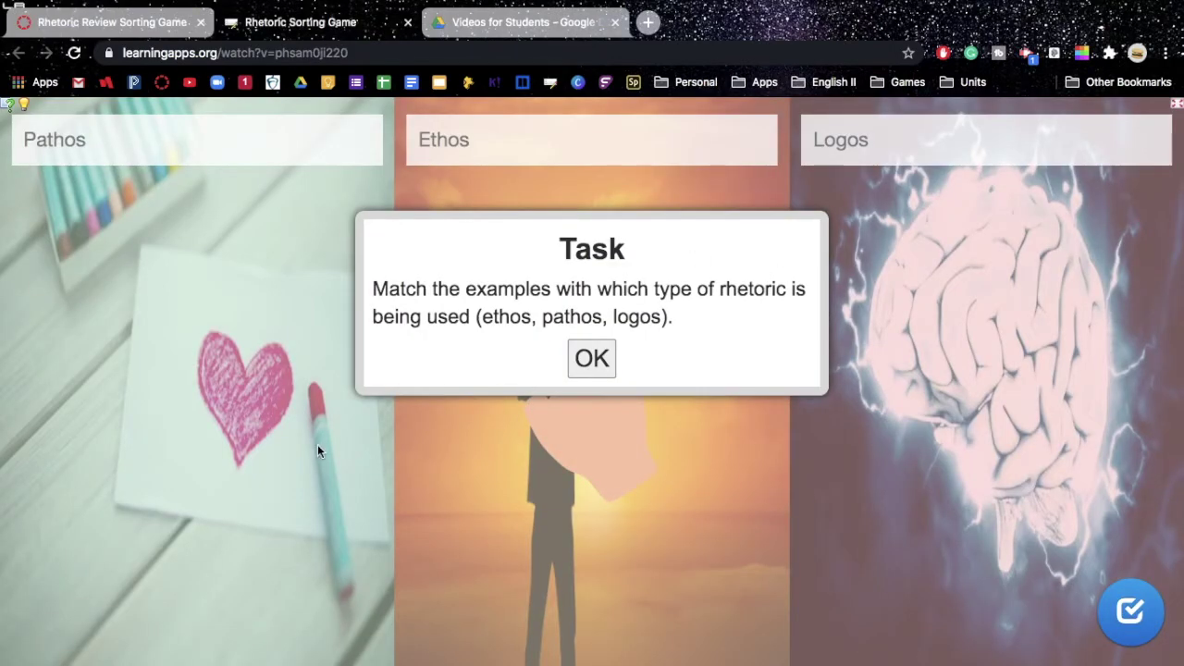
pyautogui.click(590, 366)
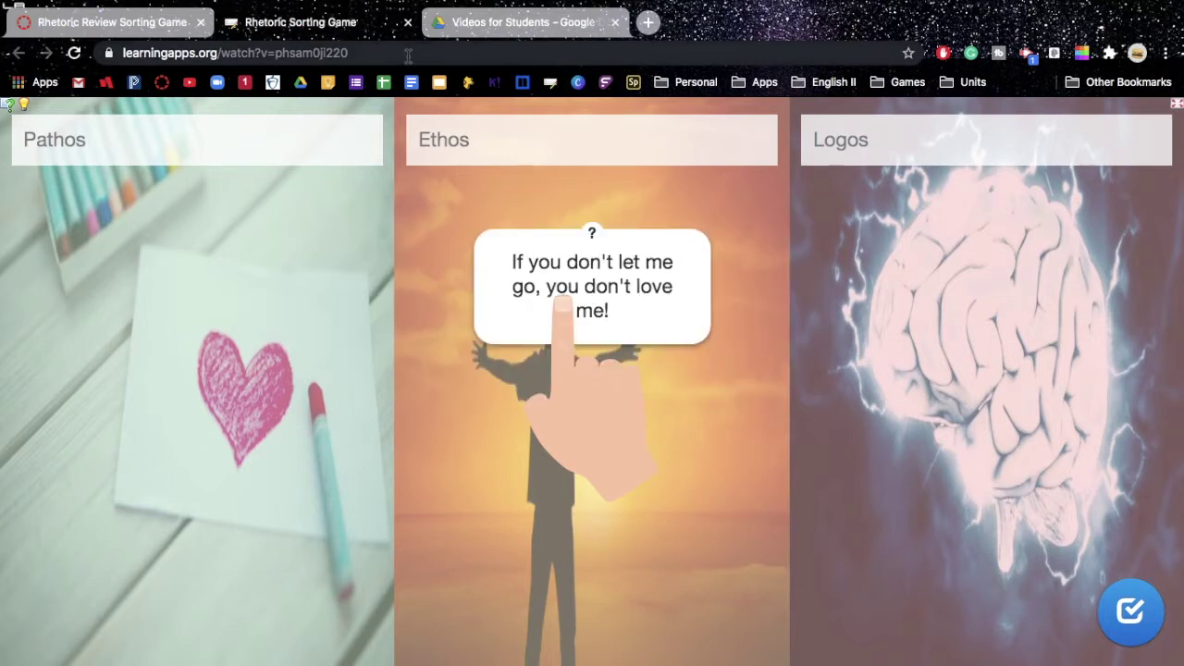
pyautogui.click(408, 22)
pyautogui.scroll(-5, 754, 375)
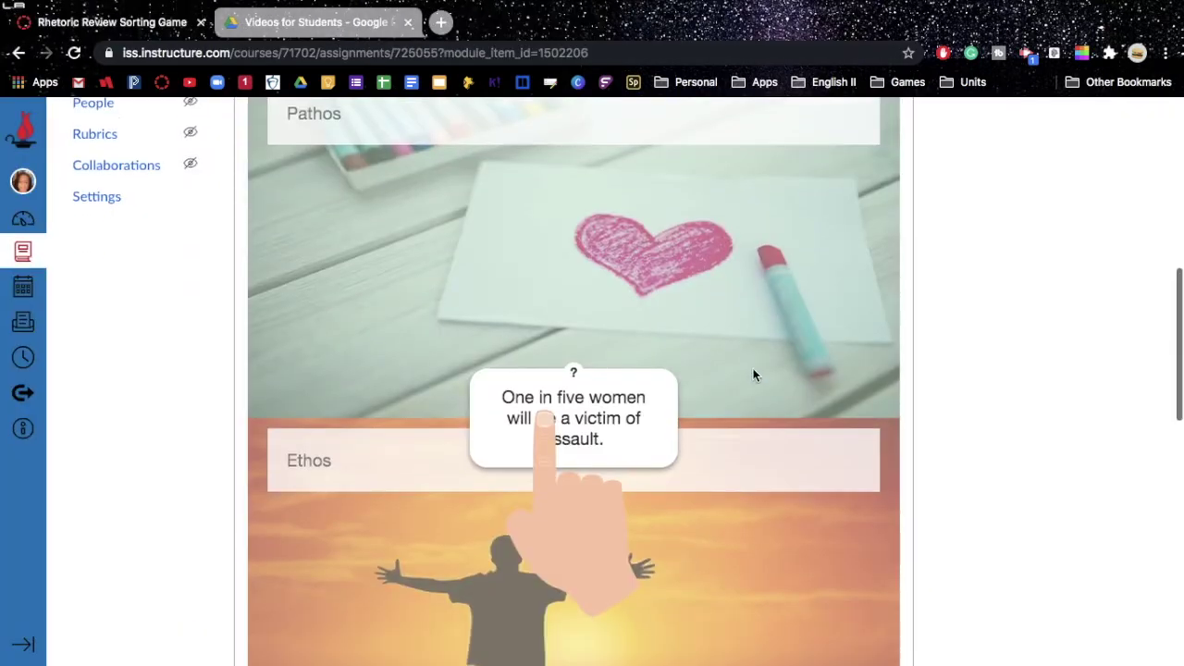
pyautogui.scroll(-3, 753, 375)
pyautogui.scroll(8, 754, 375)
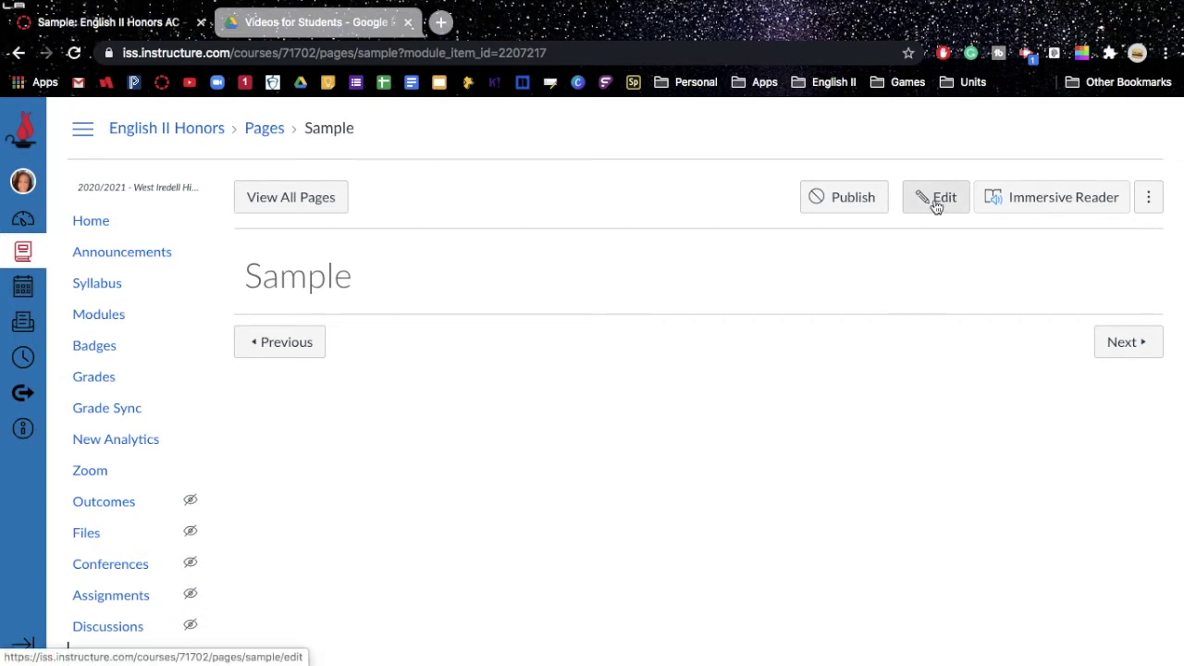
# - Put the Sample page in edit mode and show the Record/Upload Media options
pyautogui.click(937, 205)
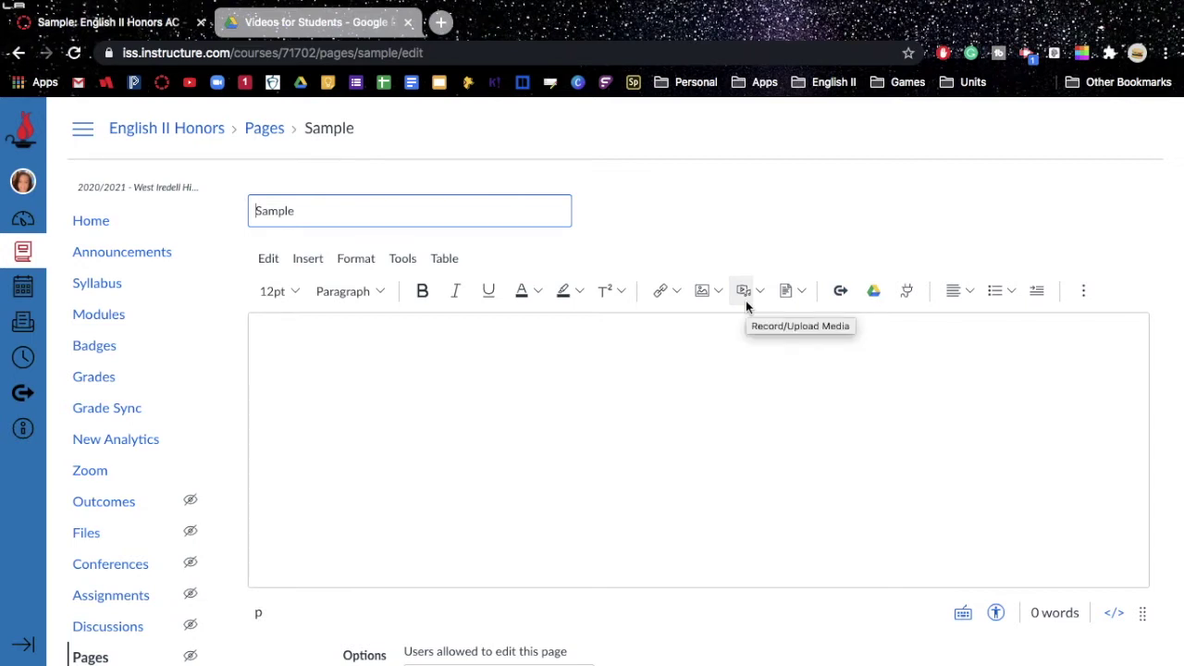
pyautogui.click(762, 291)
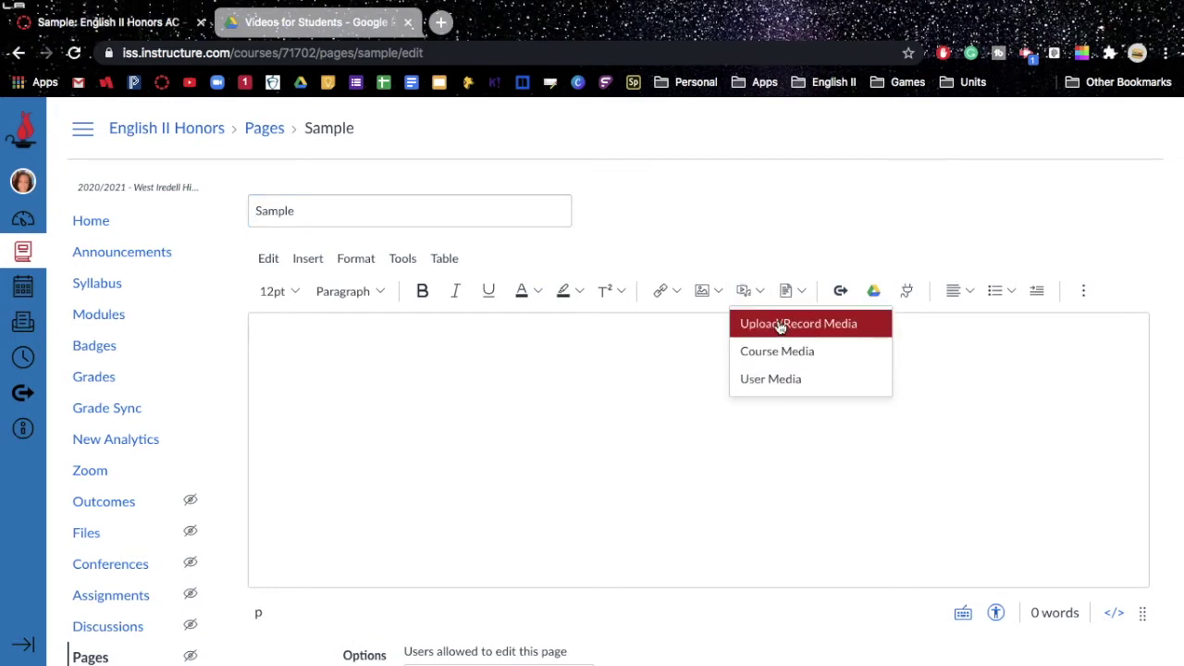
# - Open the Upload/Record Media dialog and try its Record option
pyautogui.click(854, 326)
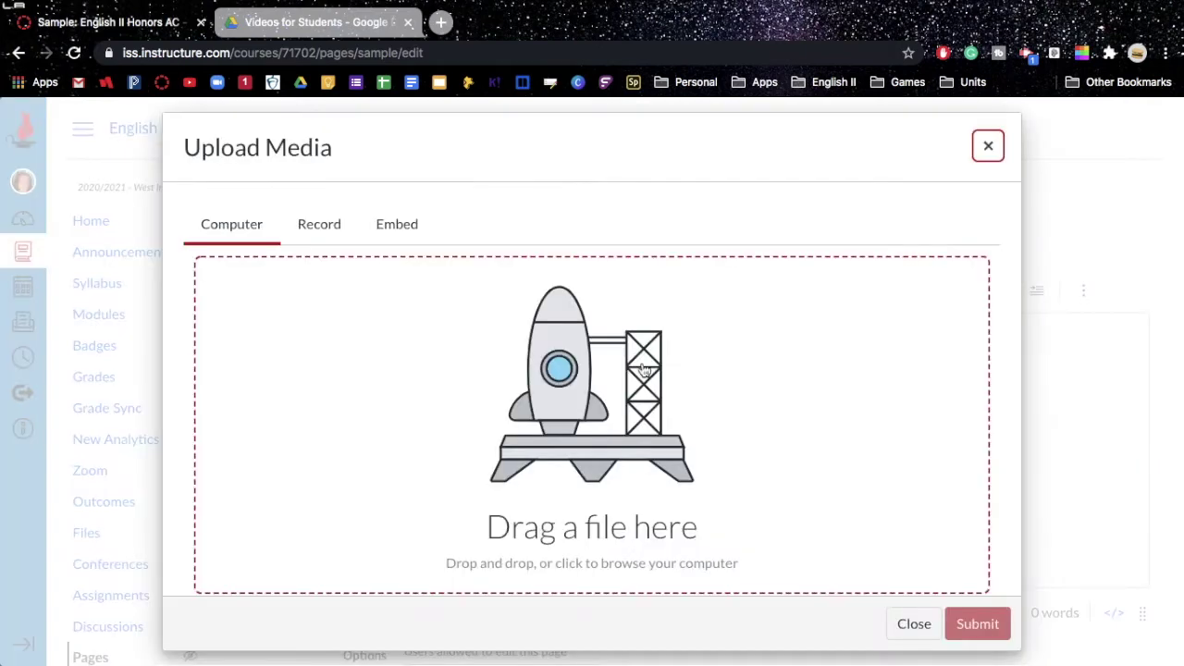
pyautogui.scroll(-2, 592, 388)
pyautogui.scroll(2, 560, 398)
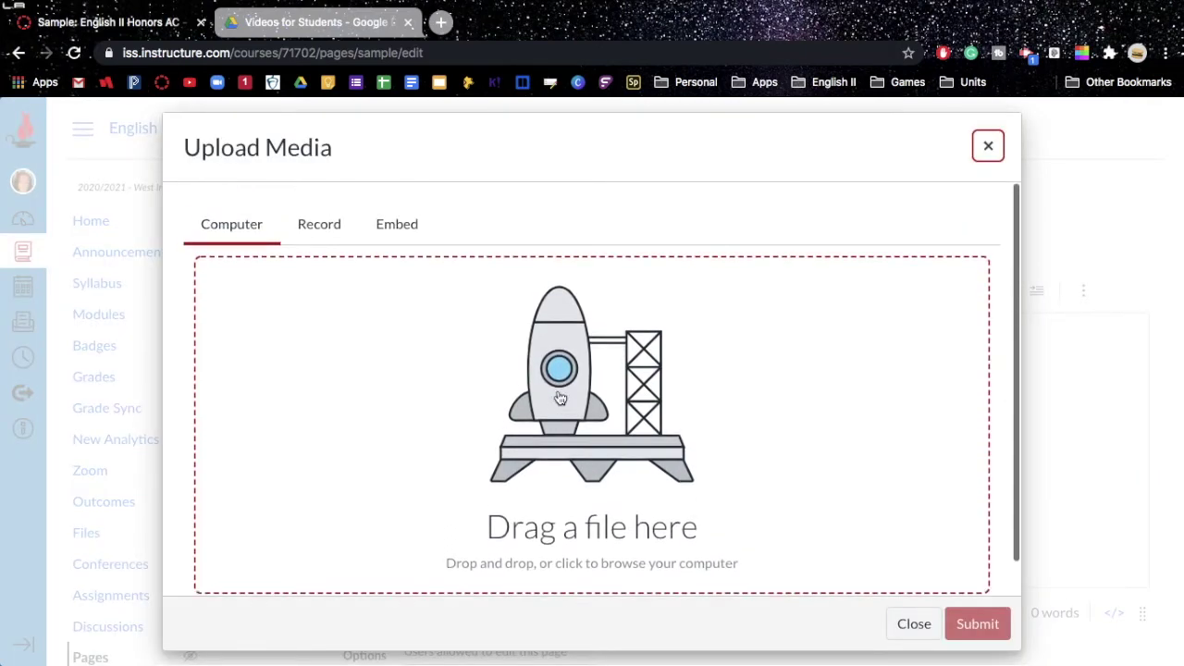
pyautogui.click(313, 232)
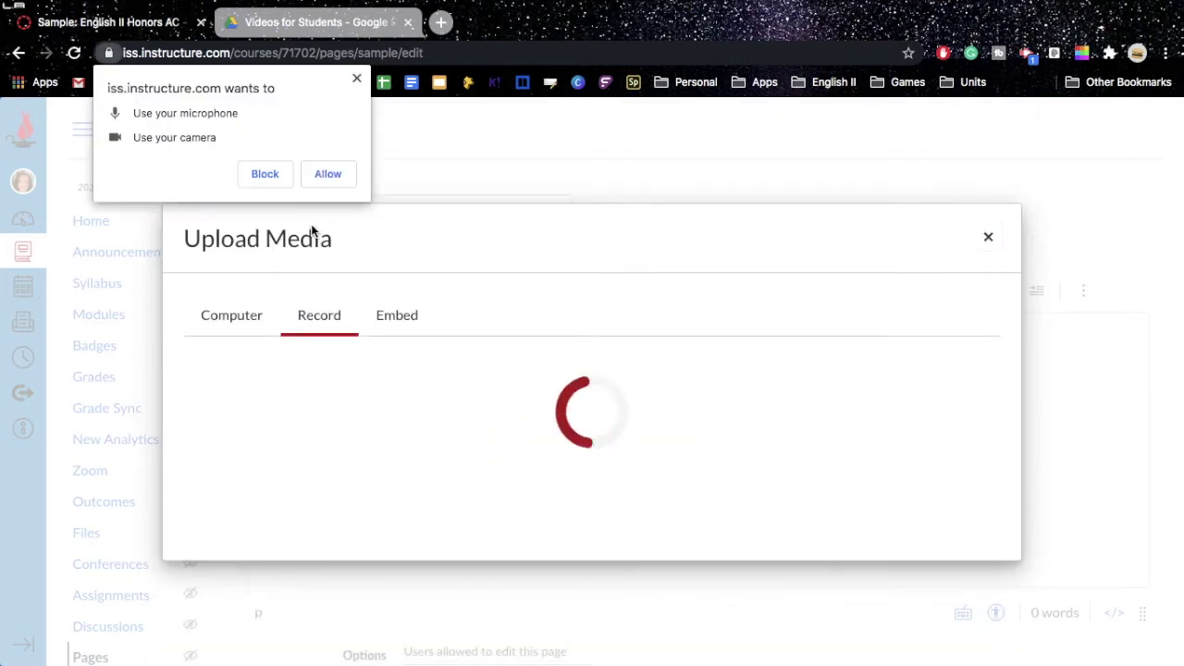
# - Dismiss the camera and microphone request and switch the media dialog to Embed
pyautogui.click(359, 83)
pyautogui.click(395, 317)
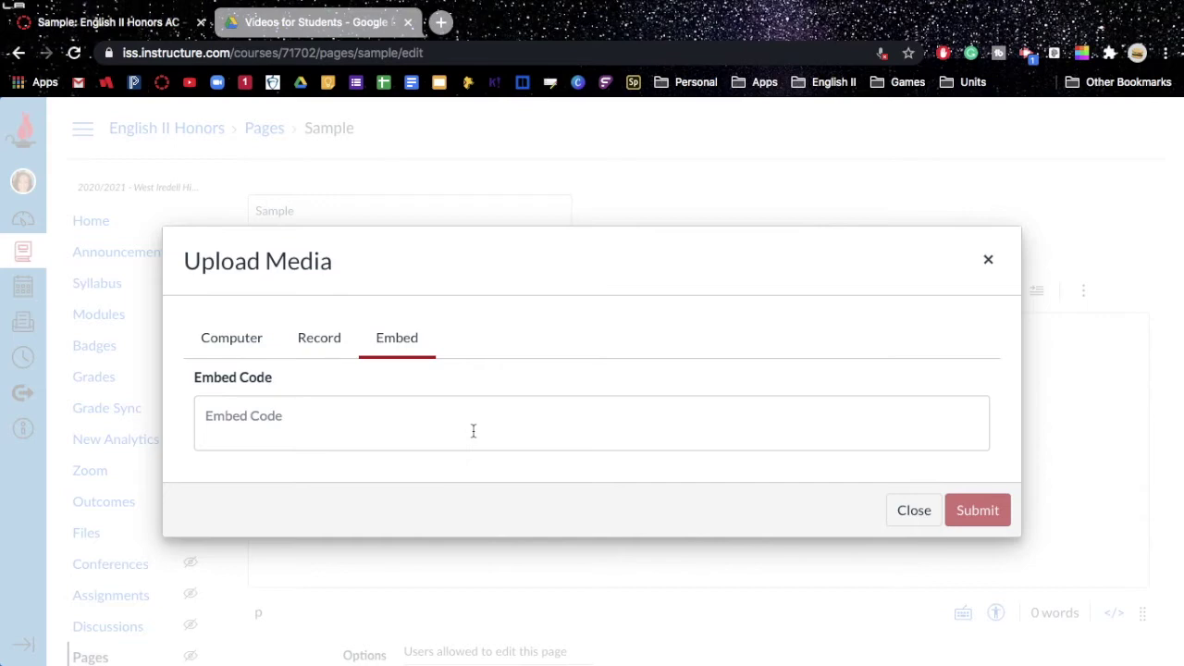
pyautogui.click(362, 29)
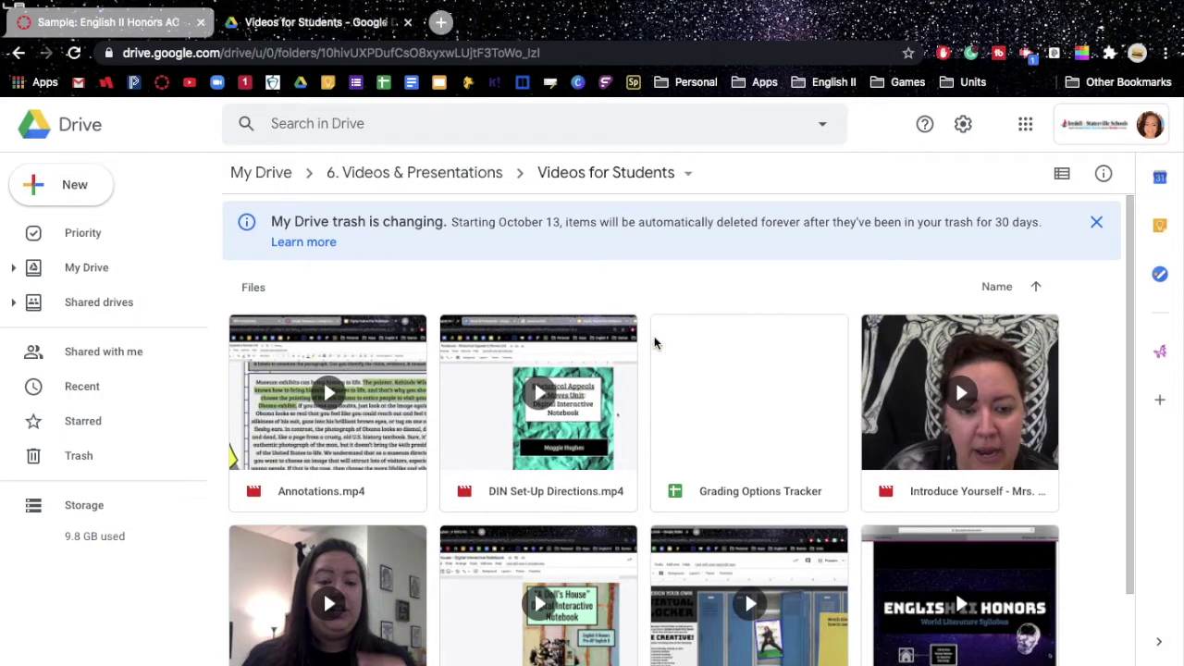
# - Preview Annotations.mp4 from Videos for Students, pause it, and open it in its own tab
pyautogui.scroll(-1, 654, 344)
pyautogui.scroll(1, 652, 333)
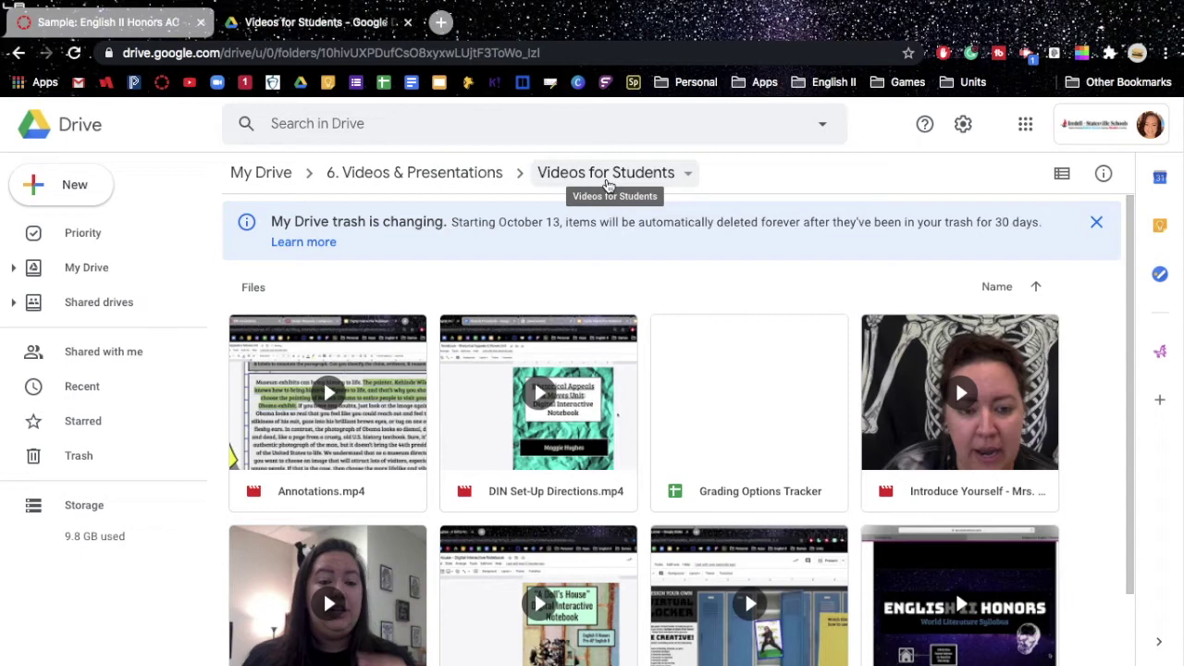
pyautogui.scroll(-1, 637, 305)
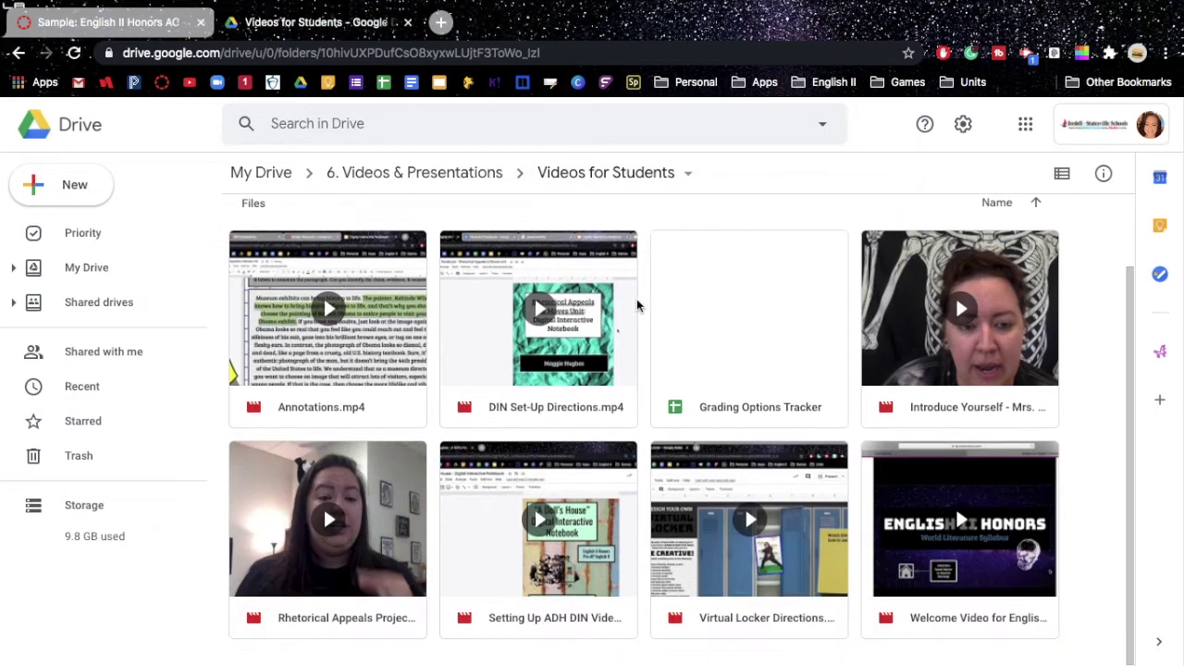
pyautogui.doubleClick(396, 364)
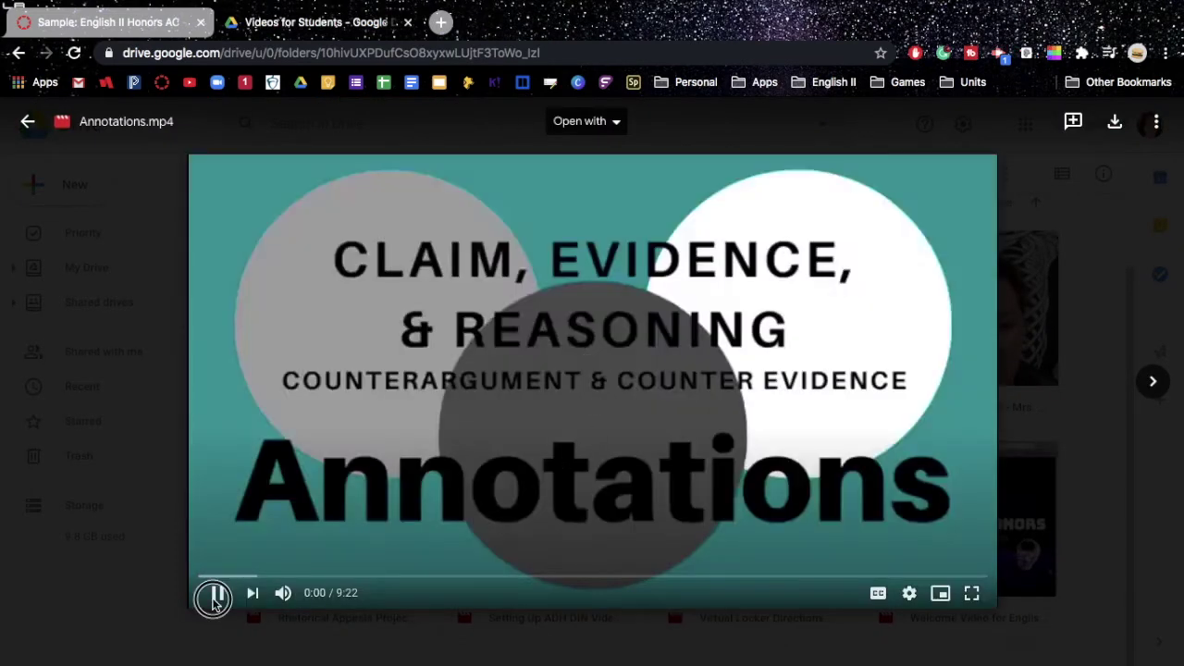
pyautogui.click(219, 593)
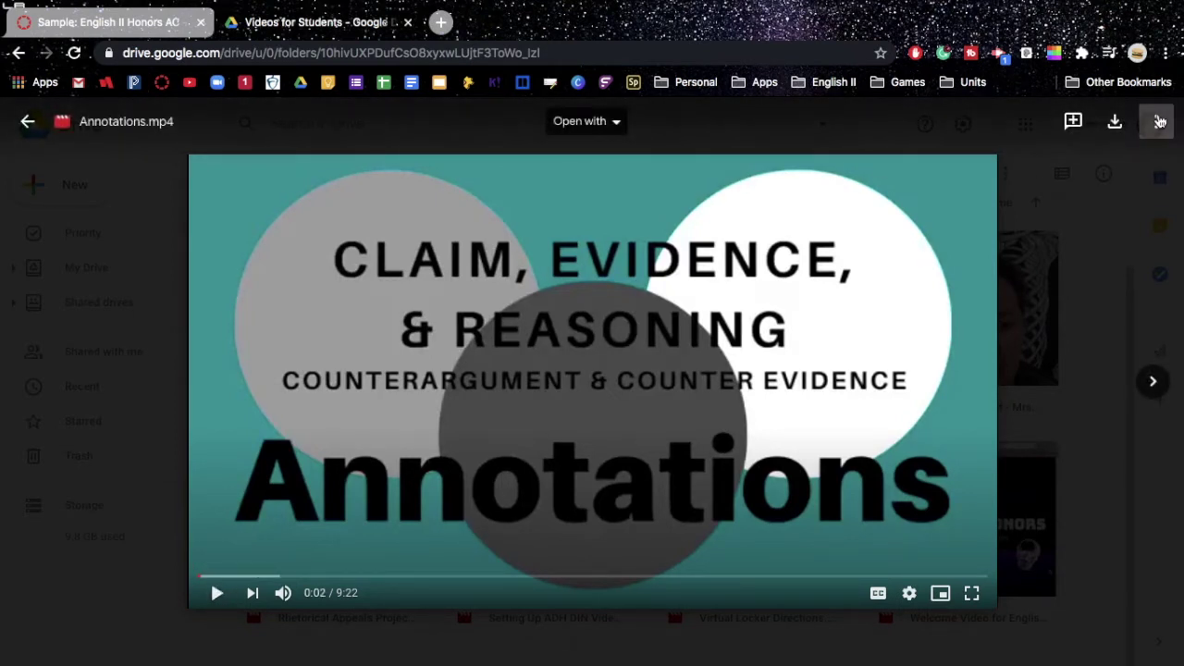
pyautogui.click(1157, 123)
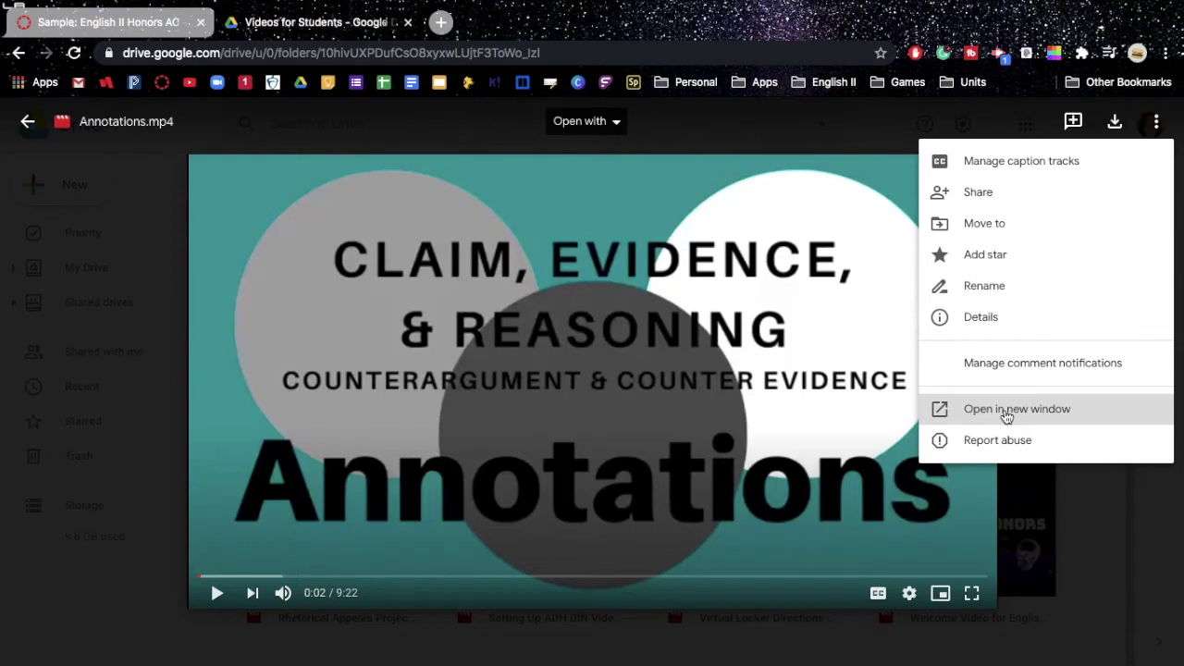
pyautogui.click(1007, 417)
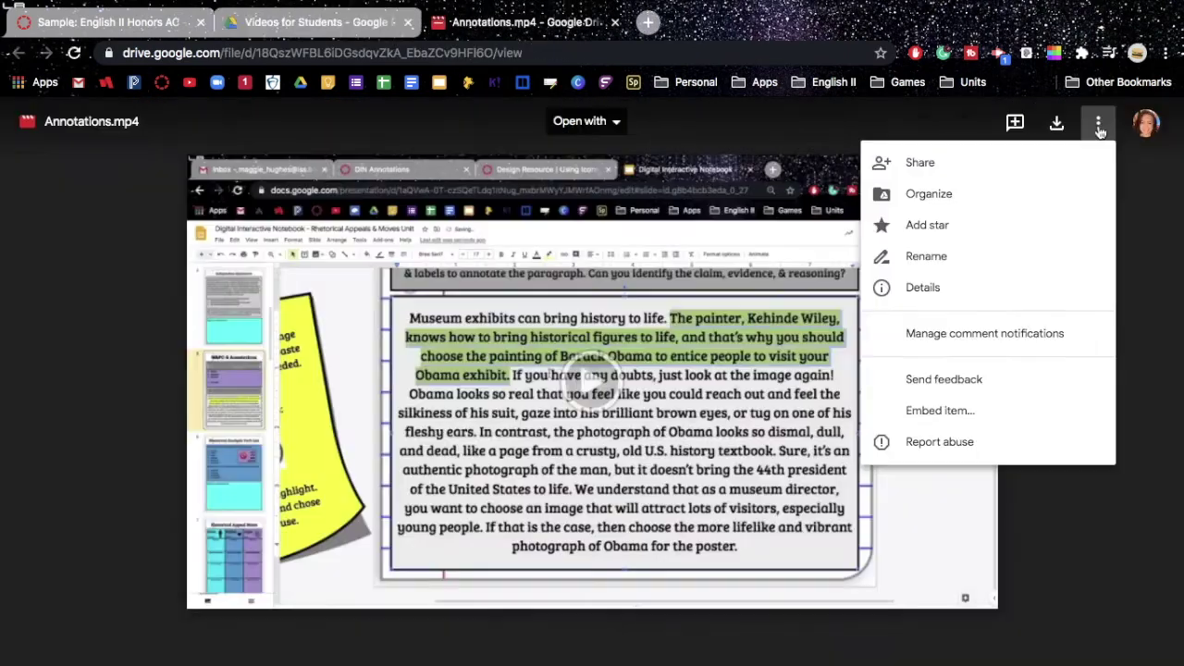
# - Share Annotations.mp4 as Viewer with anyone in Iredell-Statesville Schools who has the link
pyautogui.click(940, 164)
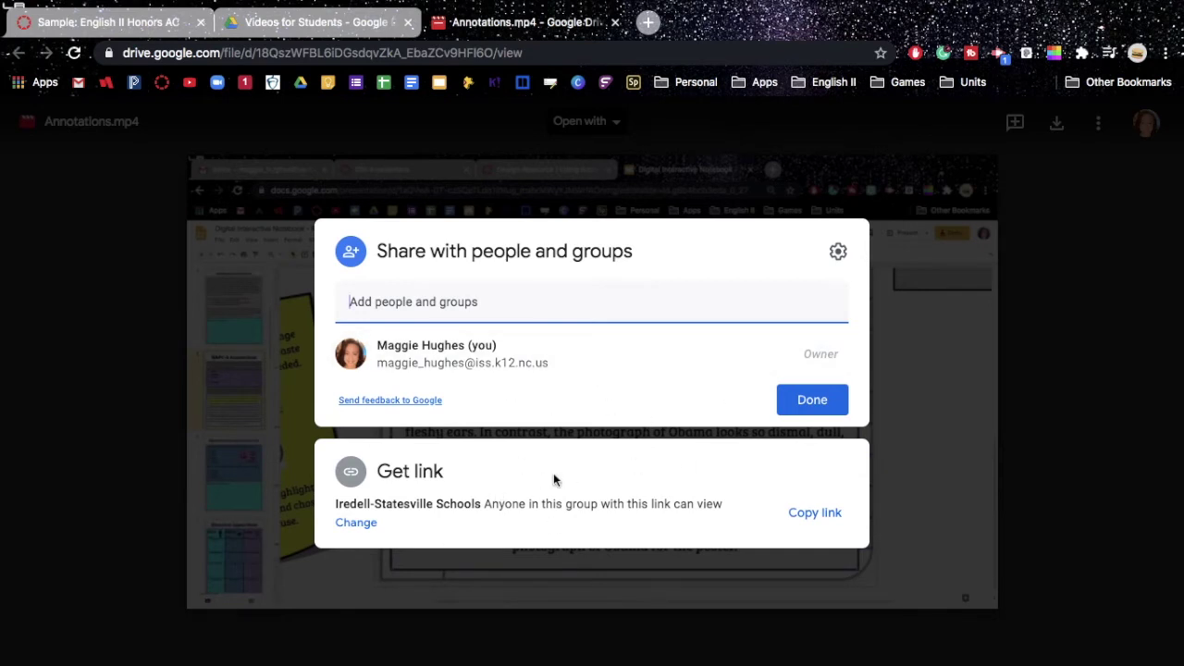
pyautogui.click(341, 526)
pyautogui.click(540, 425)
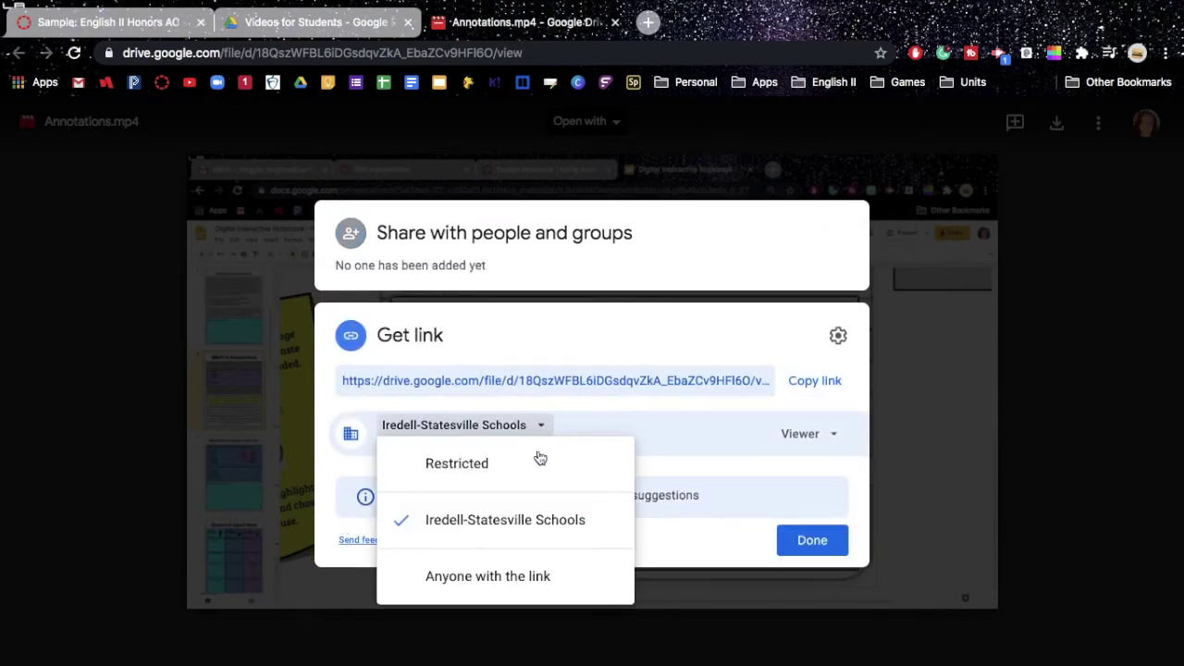
pyautogui.click(521, 569)
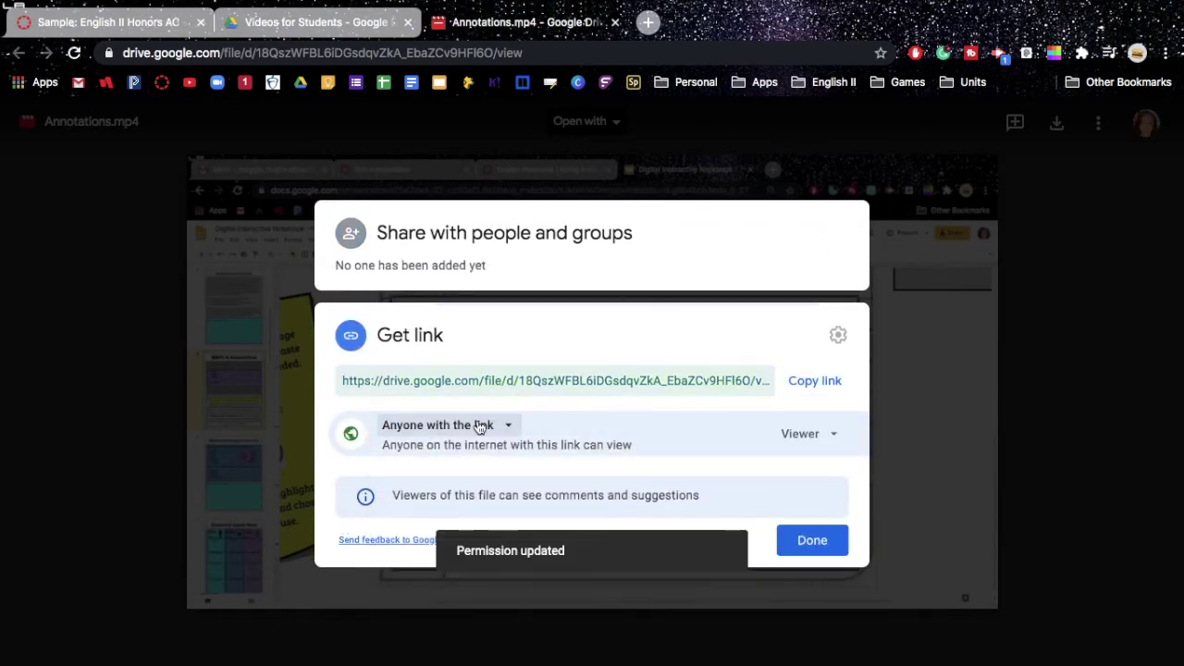
pyautogui.click(480, 426)
pyautogui.click(484, 462)
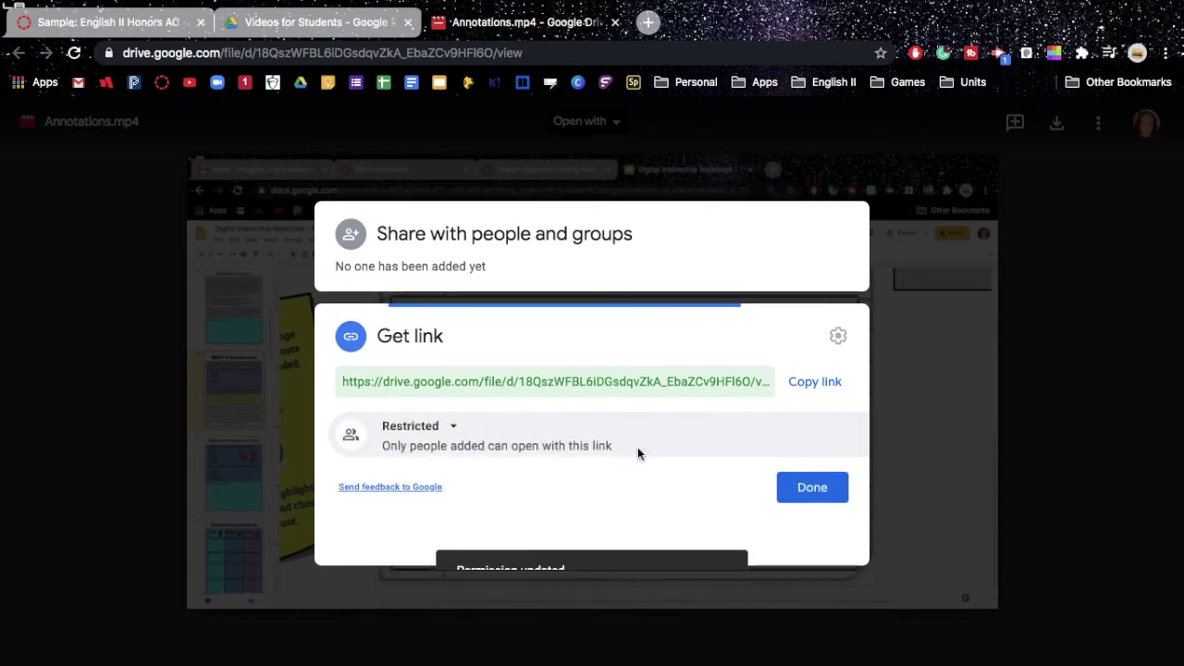
pyautogui.click(431, 454)
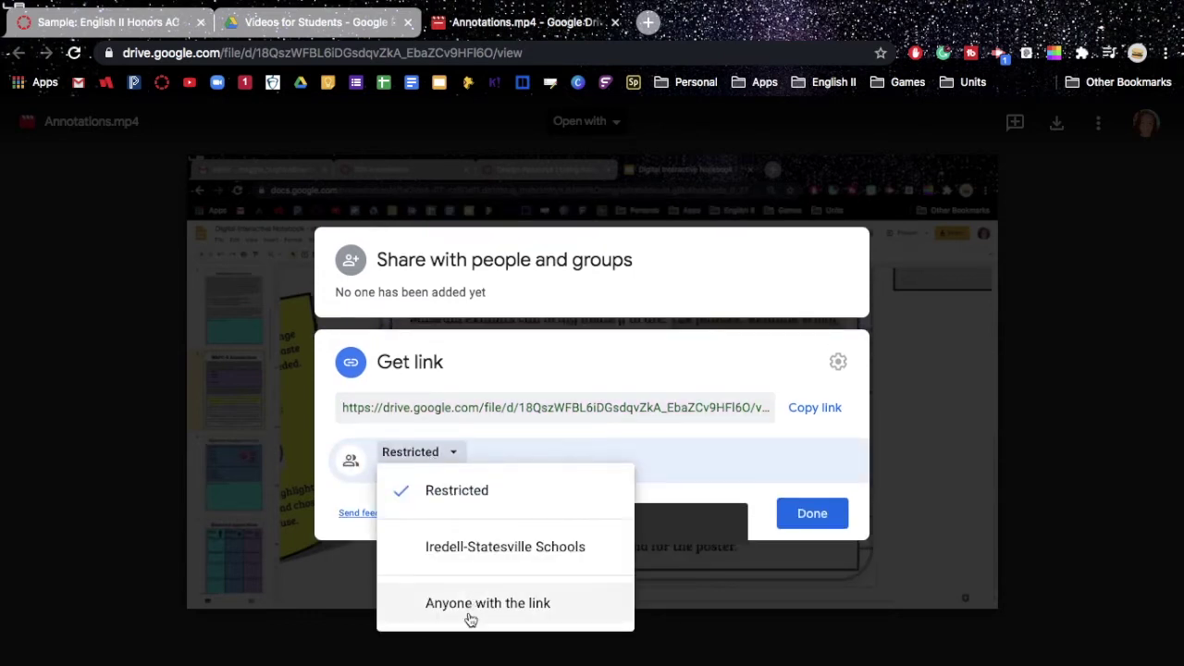
pyautogui.click(559, 563)
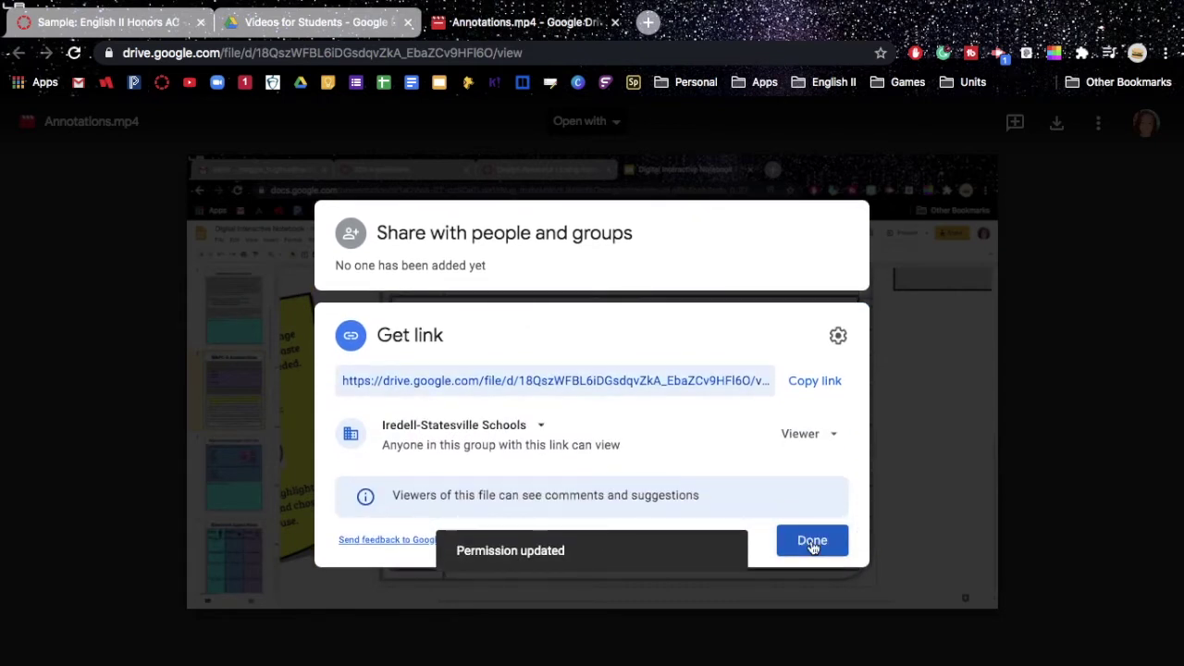
pyautogui.click(820, 445)
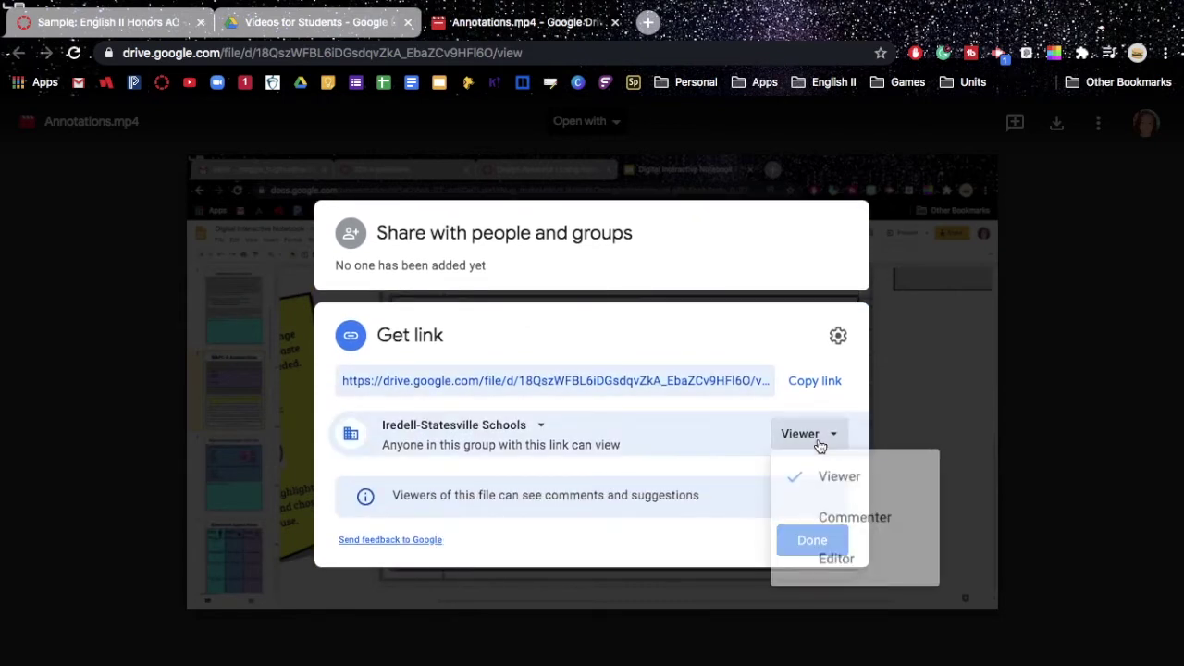
pyautogui.click(828, 476)
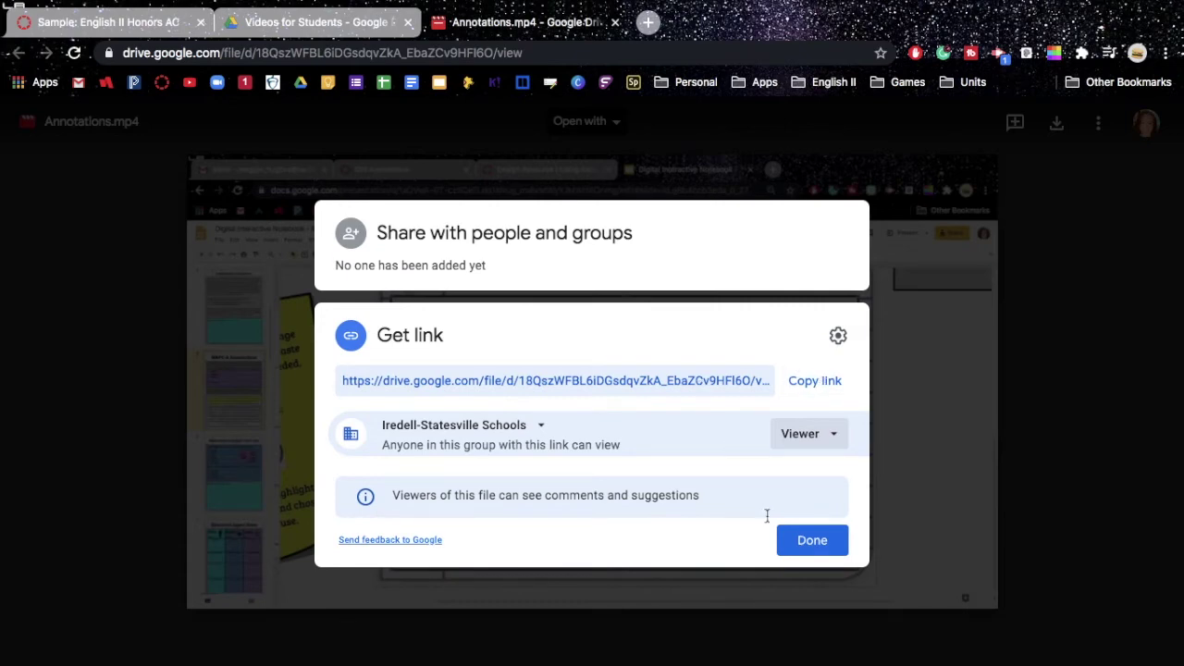
pyautogui.click(807, 543)
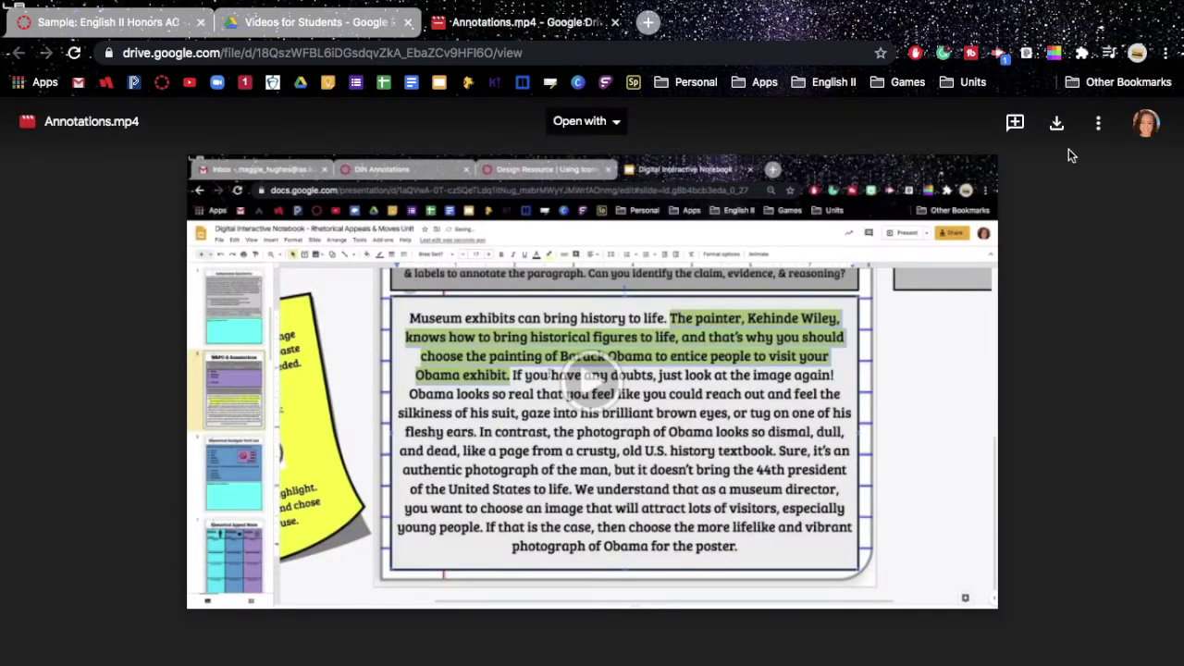
# - Show Annotations.mp4's 640×480 iframe embed code and select all of it
pyautogui.click(1114, 126)
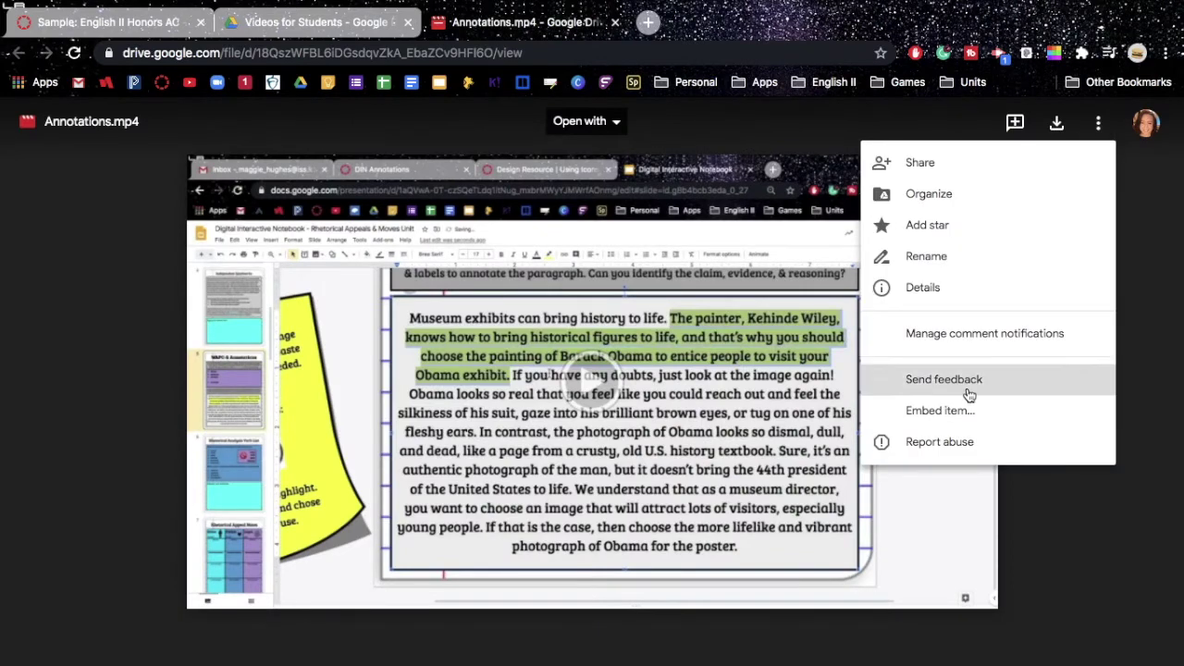
pyautogui.click(962, 416)
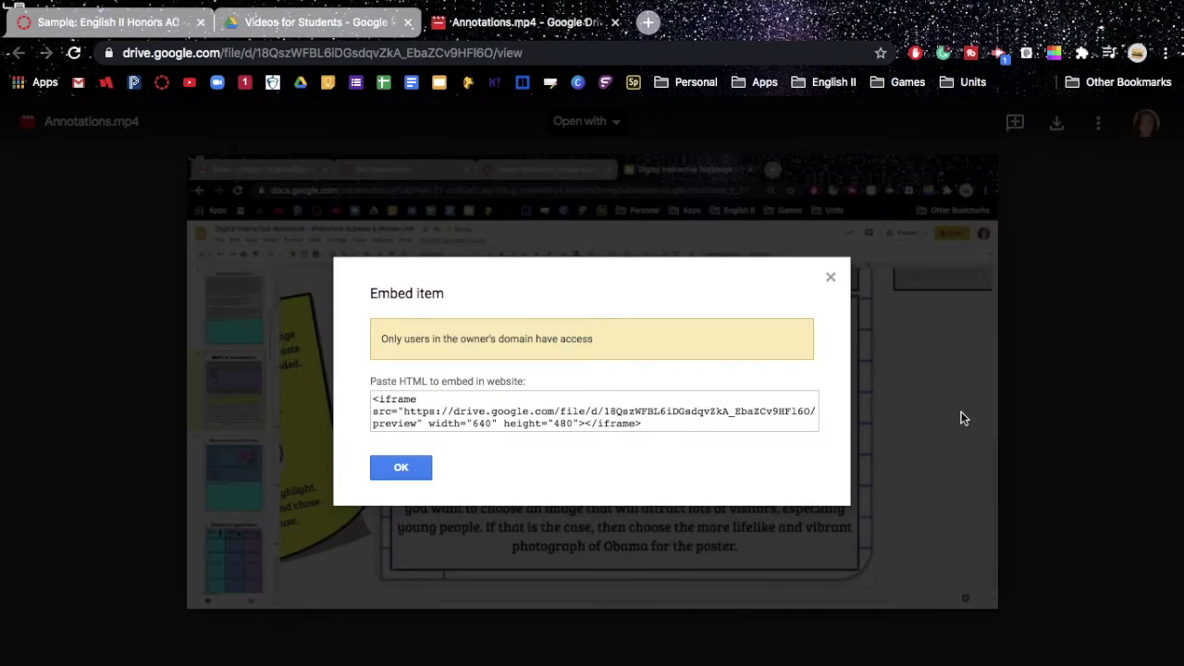
pyautogui.click(596, 409)
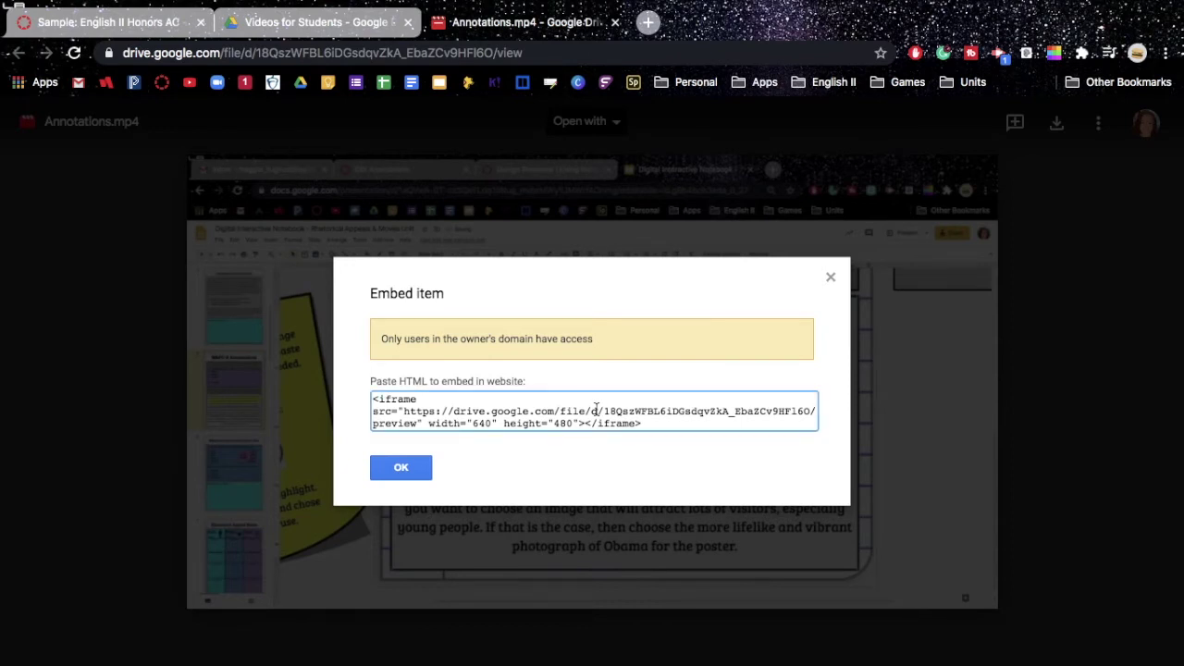
pyautogui.press('super+a')
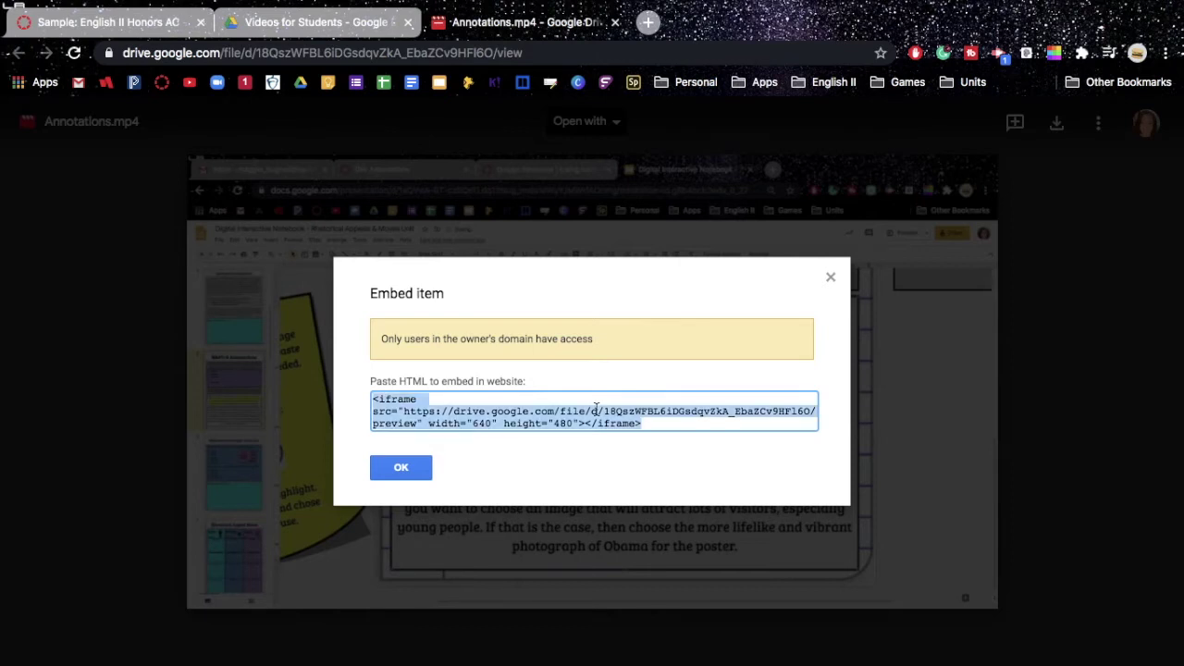
# - Copy the Drive iframe code into Canvas's Embed Code box and submit it
pyautogui.rightClick(595, 409)
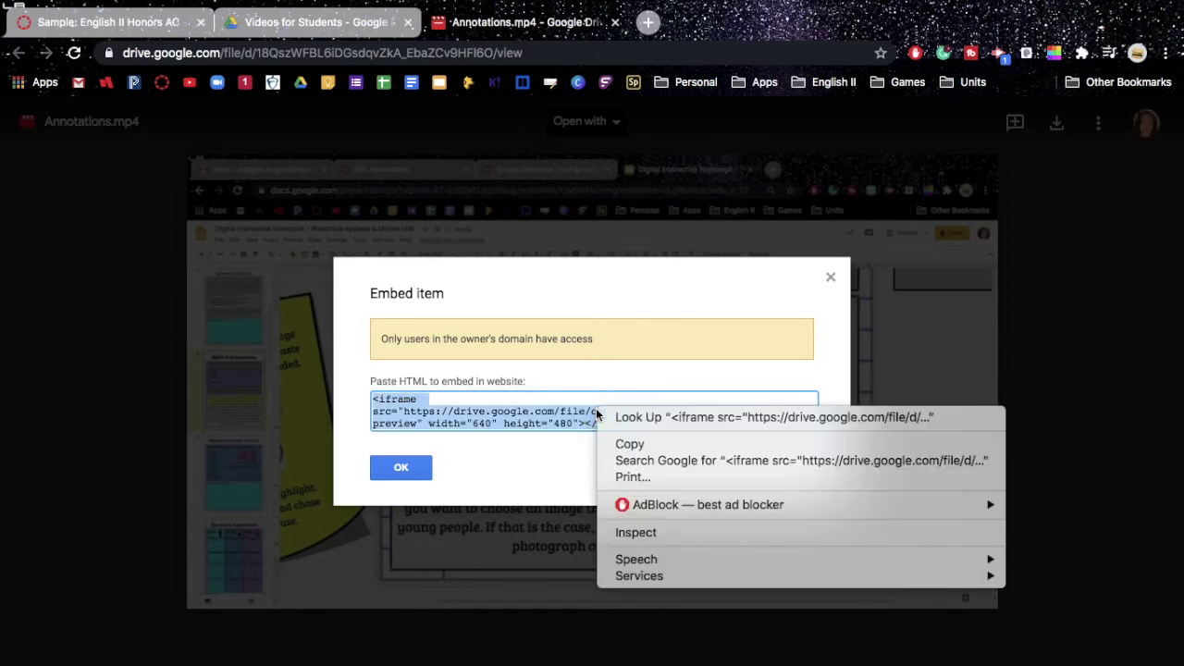
pyautogui.click(696, 442)
pyautogui.click(156, 31)
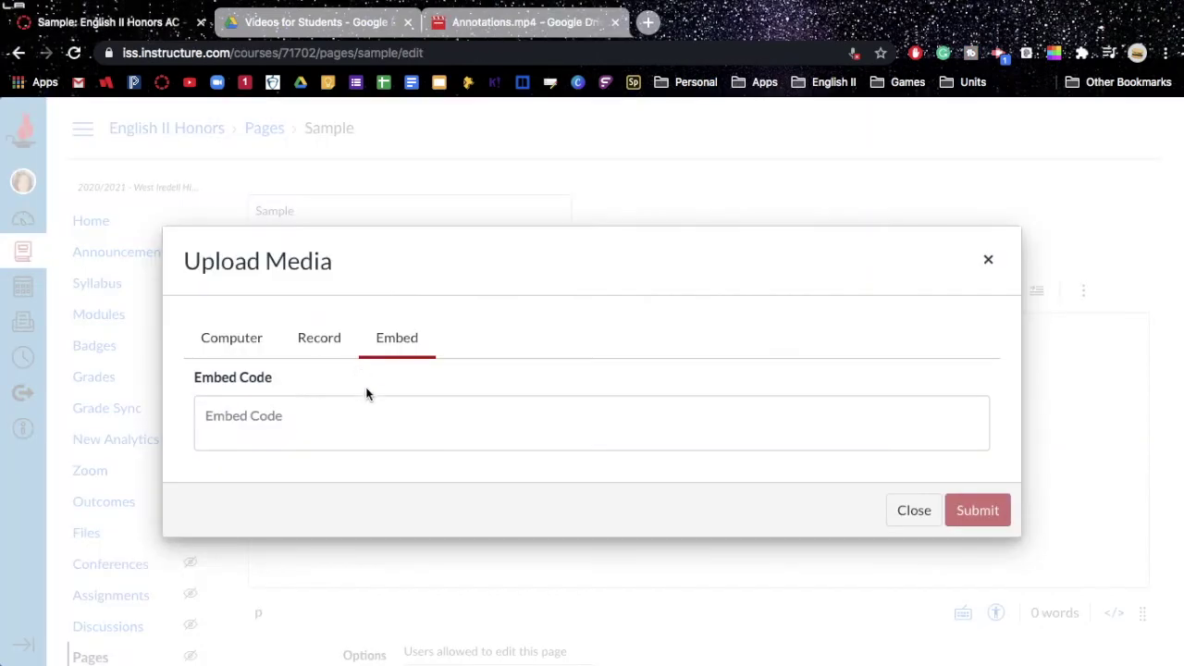
pyautogui.click(377, 427)
pyautogui.press('super+v')
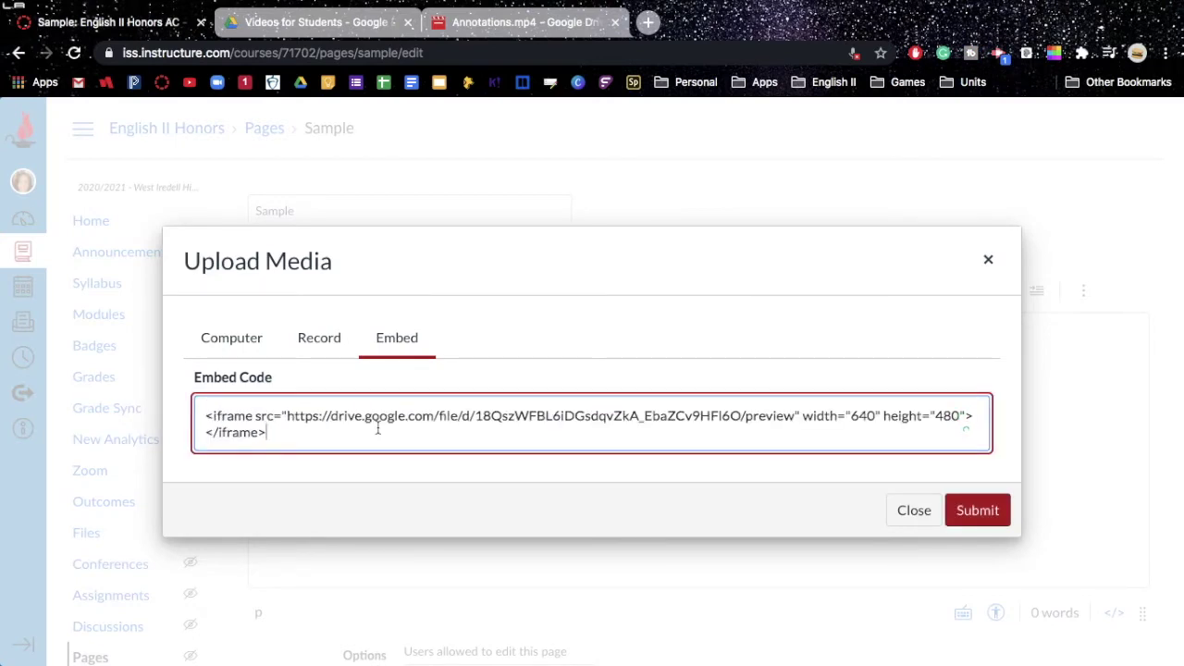
pyautogui.click(978, 510)
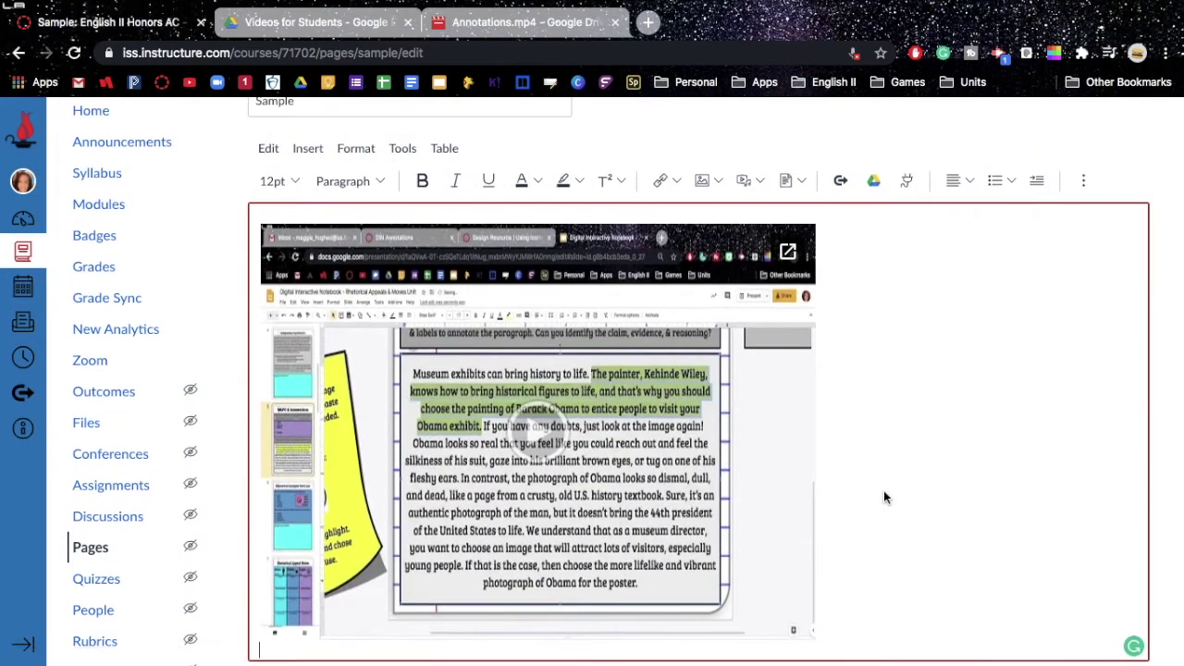
# - Type 'Watch this video.' on a new line above the embedded player
pyautogui.press('Return')
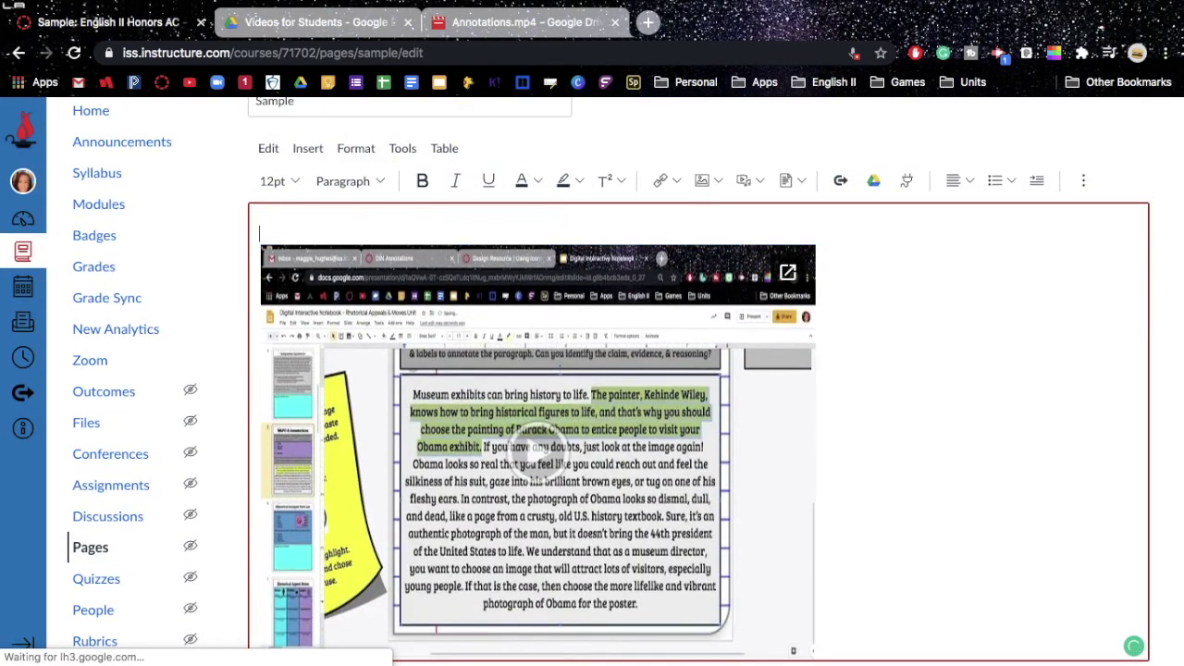
pyautogui.press('Return')
pyautogui.write('Watch this video.')
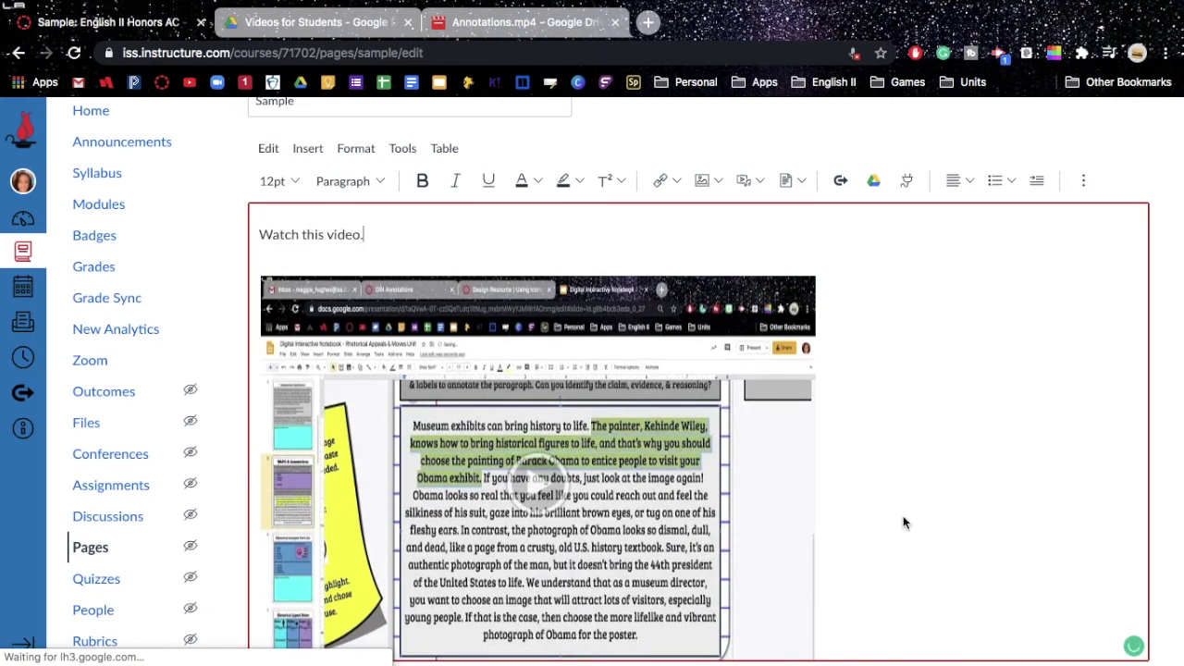
pyautogui.scroll(-1, 903, 522)
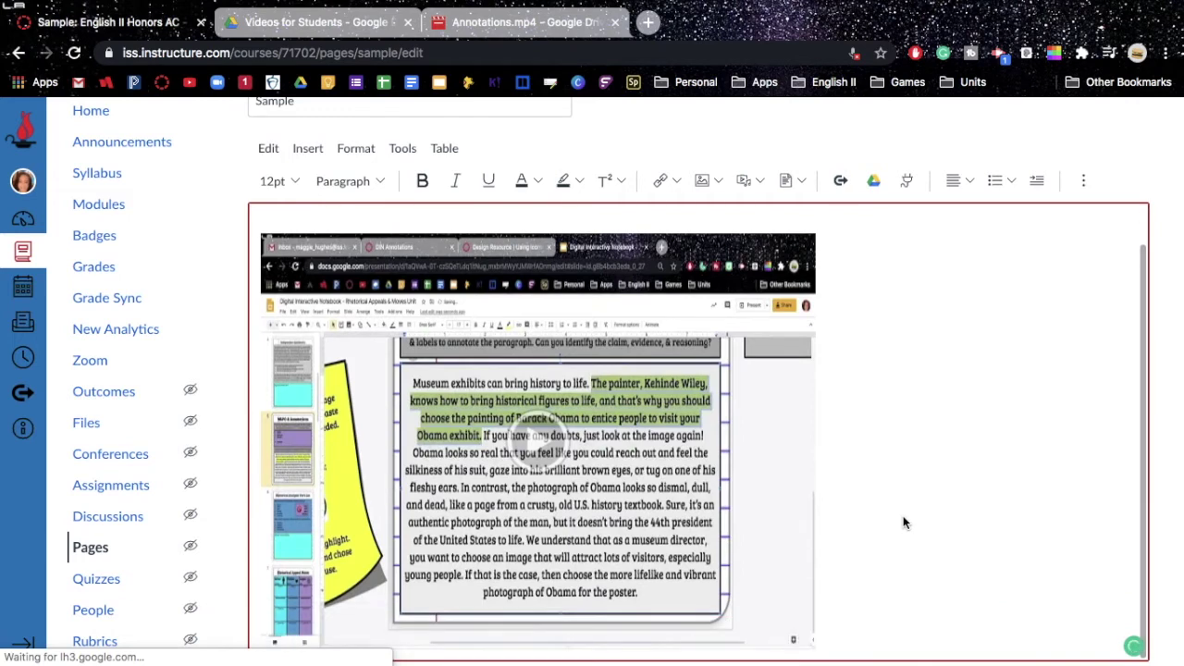
pyautogui.scroll(-1, 903, 523)
pyautogui.click(525, 22)
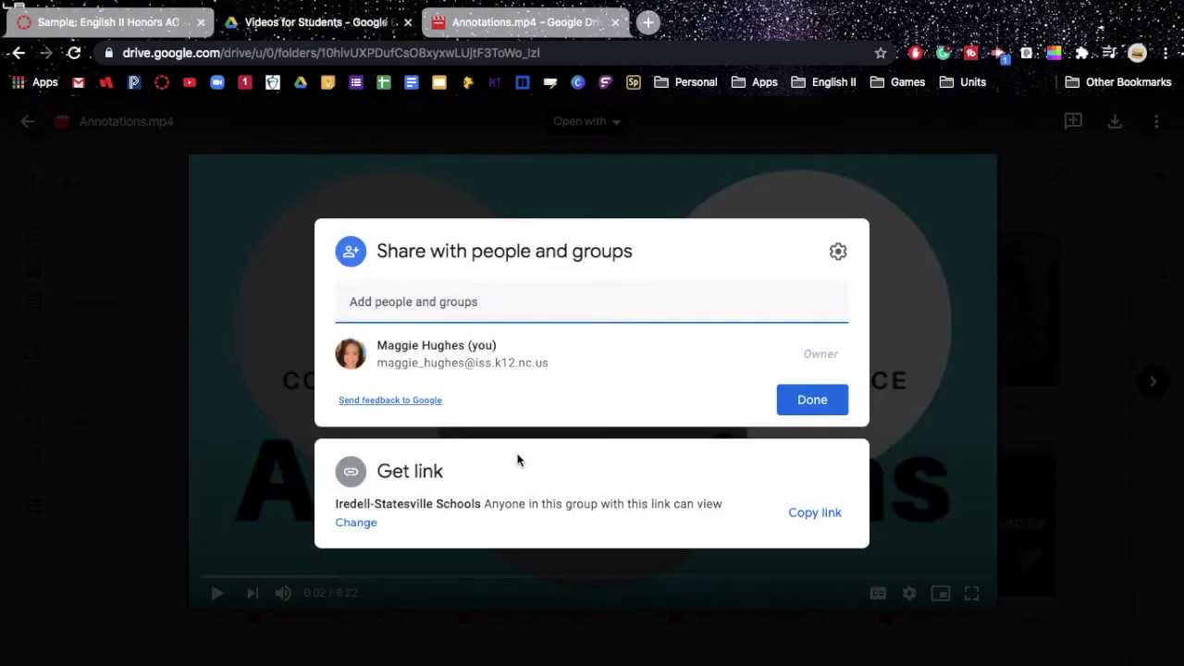
# - Copy the Annotations.mp4 Drive link and attach it to the caption word 'video' in Canvas
pyautogui.click(825, 516)
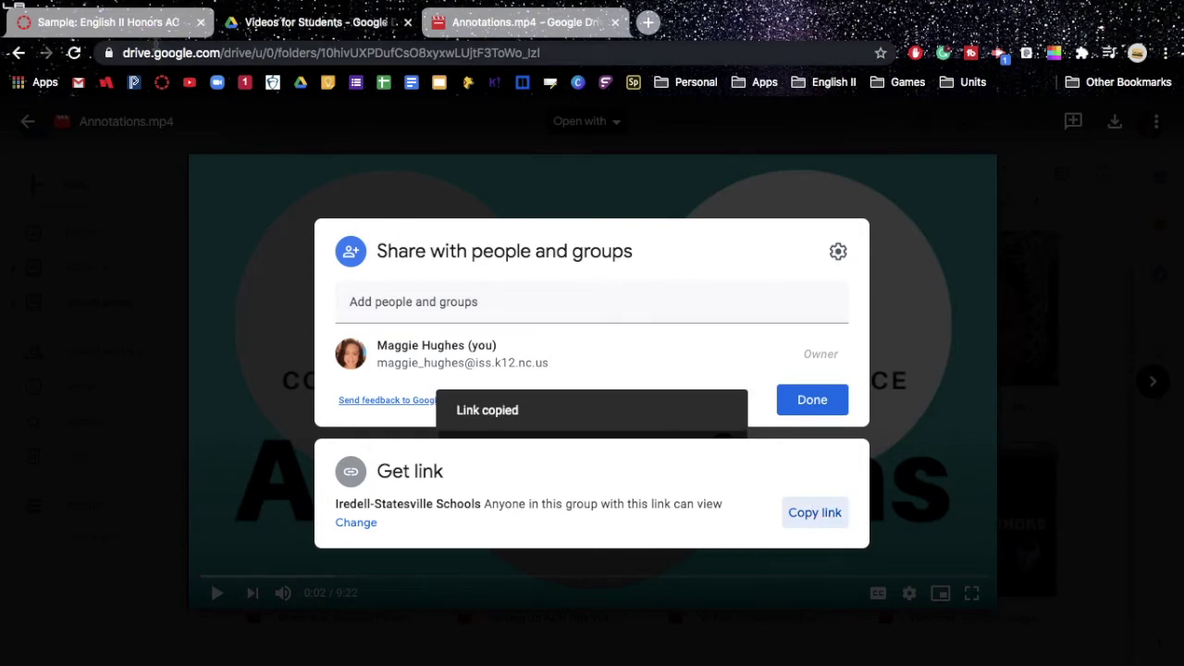
pyautogui.click(152, 28)
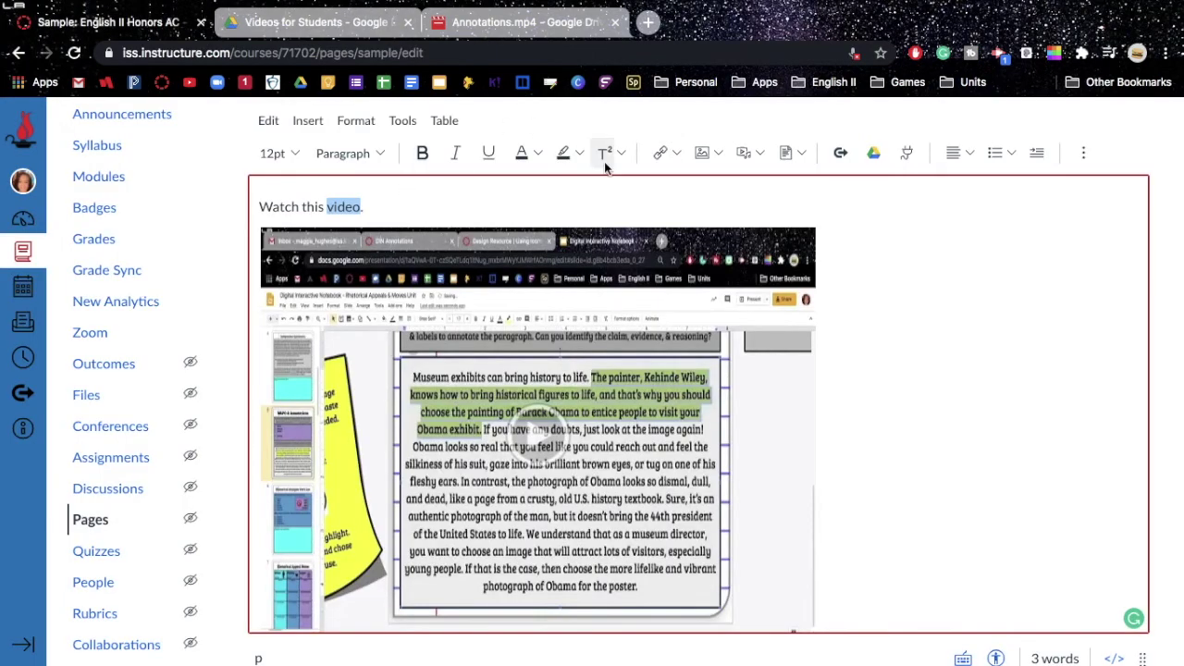
pyautogui.click(661, 153)
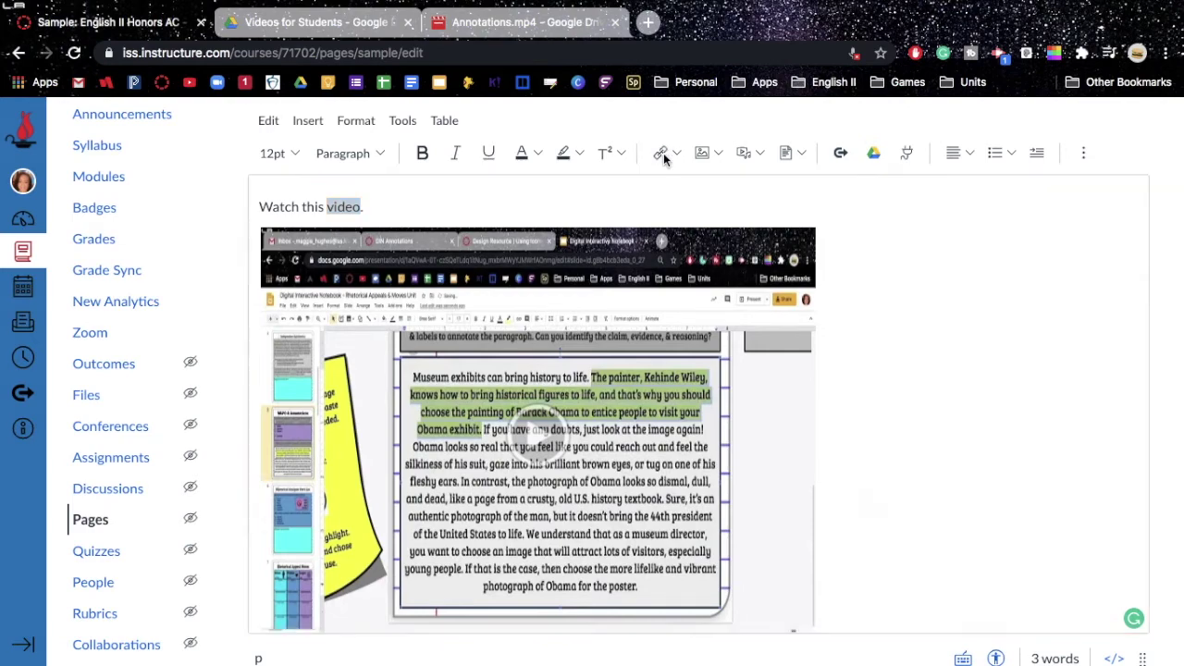
pyautogui.click(437, 418)
pyautogui.hotkey('ctrl', 'v')
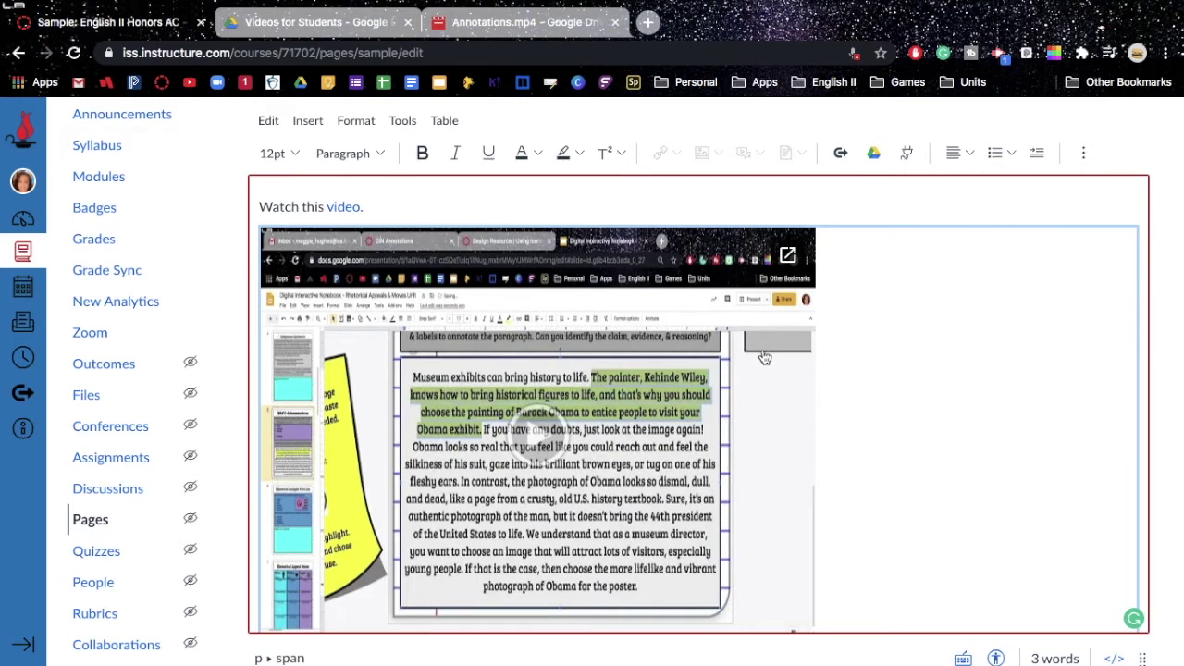
pyautogui.click(857, 203)
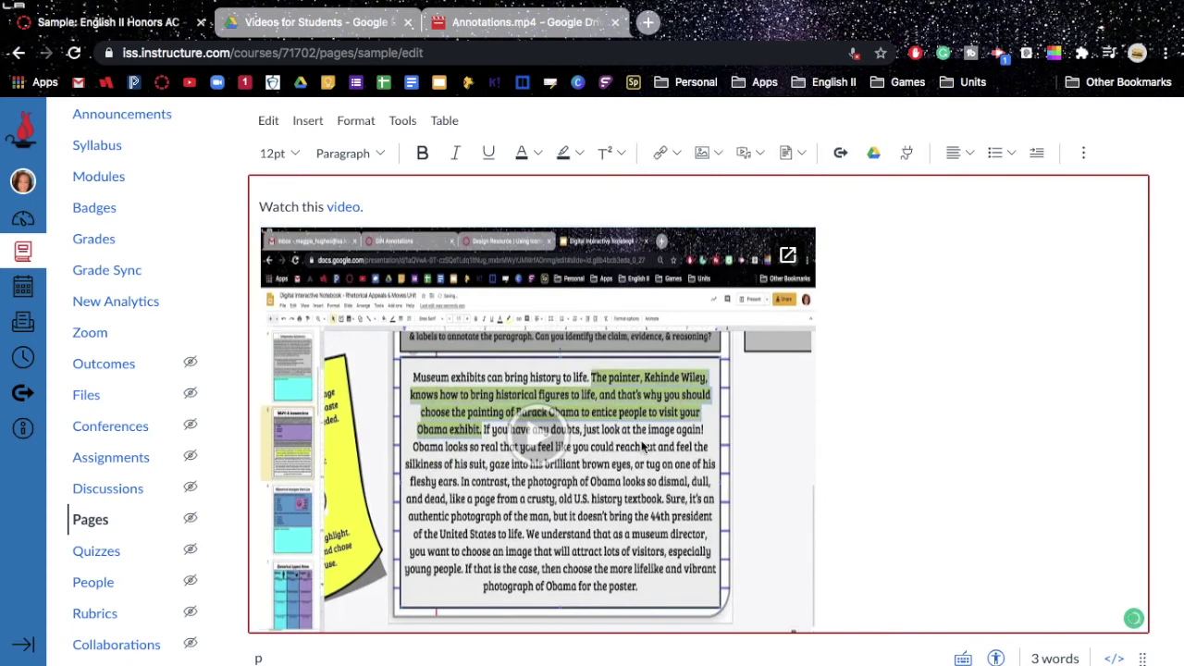
# - Scroll down the editor and save the Sample page
pyautogui.scroll(-3, 907, 468)
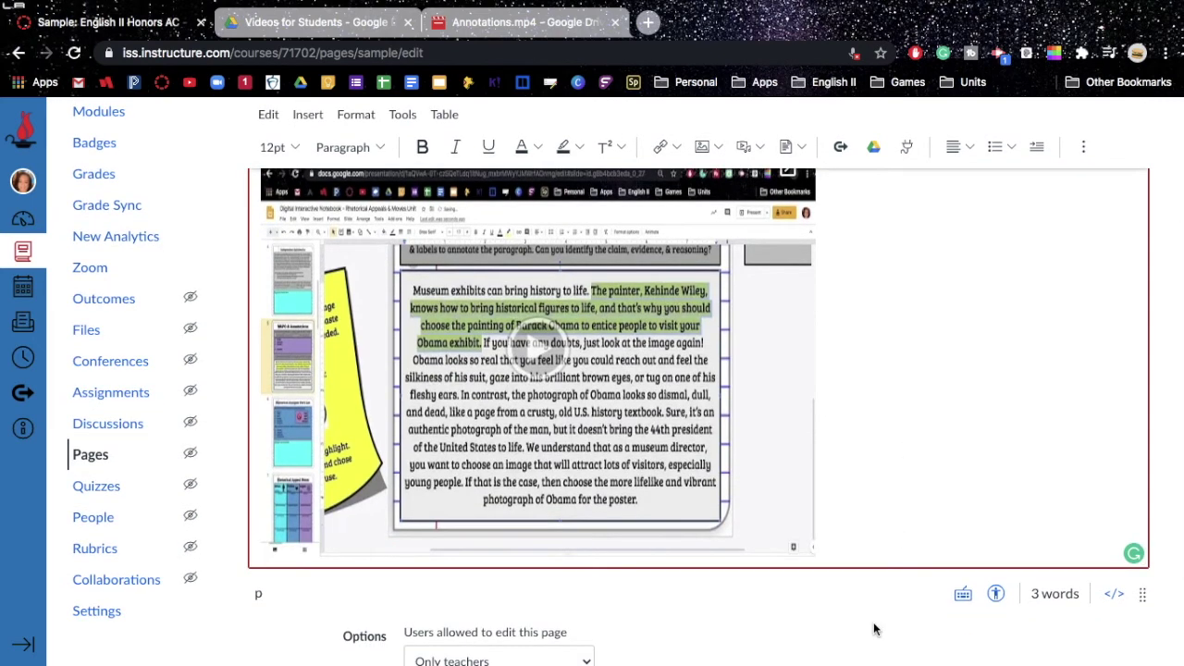
pyautogui.scroll(-3, 910, 560)
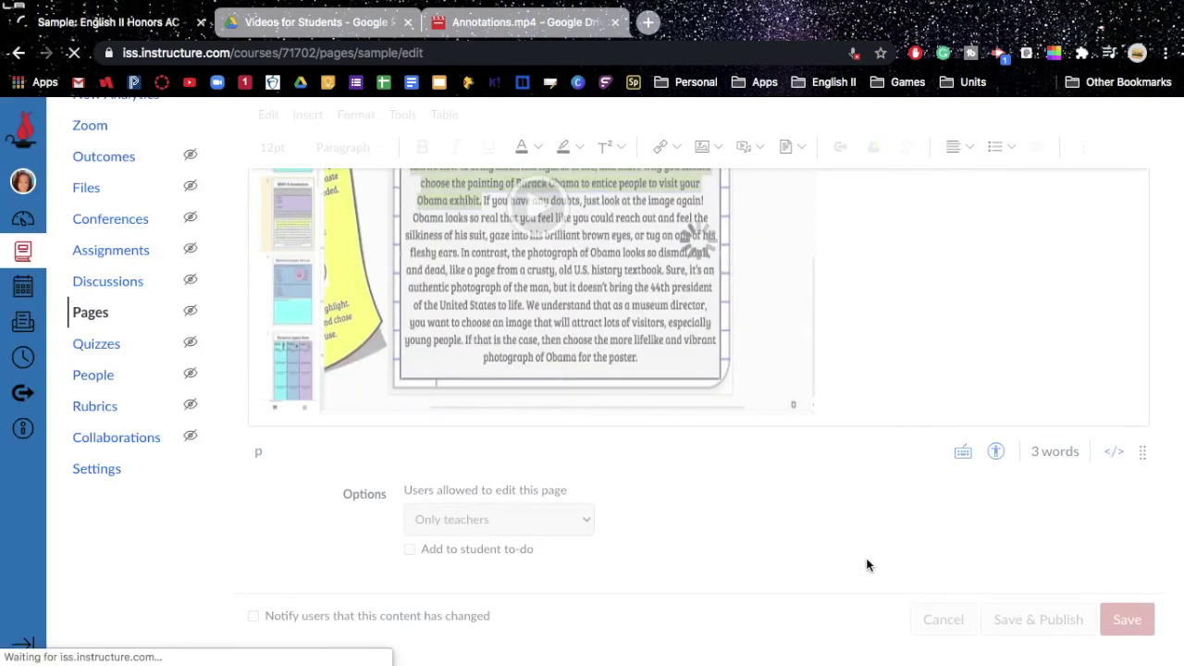
pyautogui.scroll(-3, 868, 560)
pyautogui.scroll(1, 868, 561)
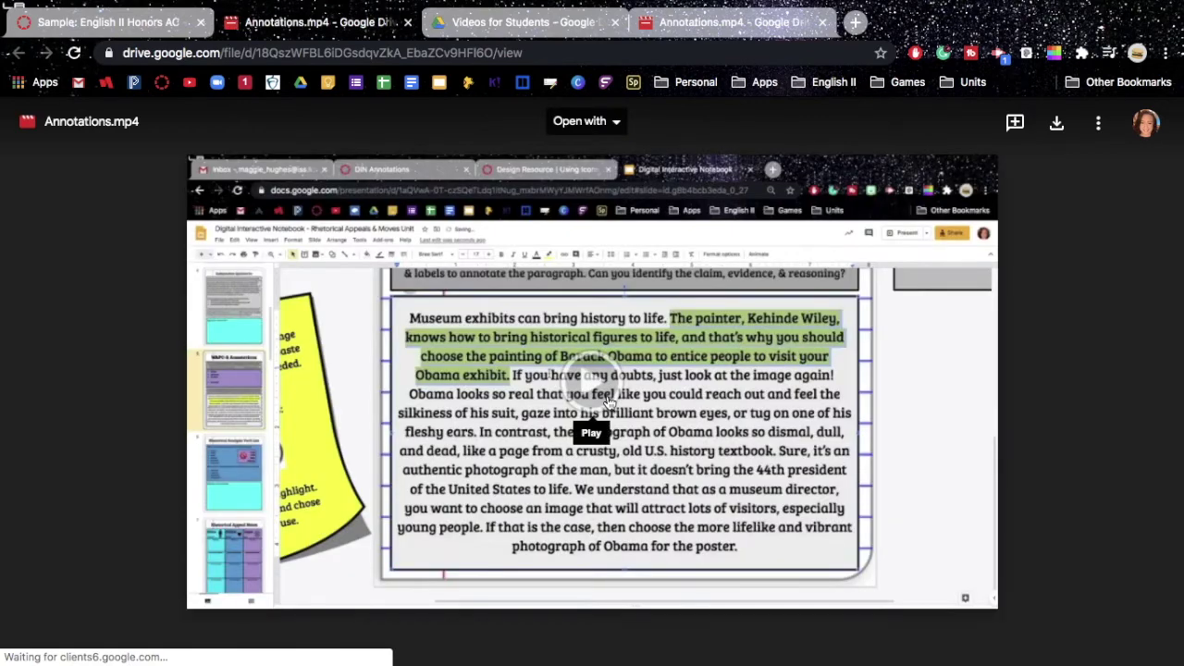
# - Close the extra Drive tab and play the embedded 9:22 Drive video to test it
pyautogui.click(408, 23)
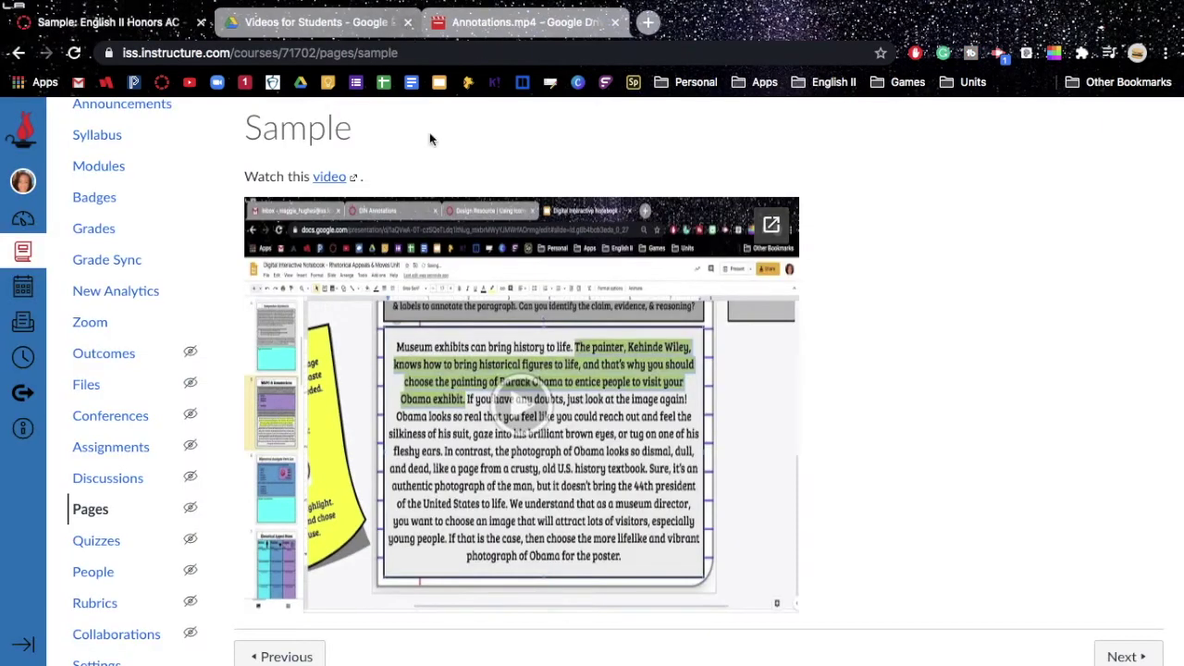
pyautogui.click(551, 416)
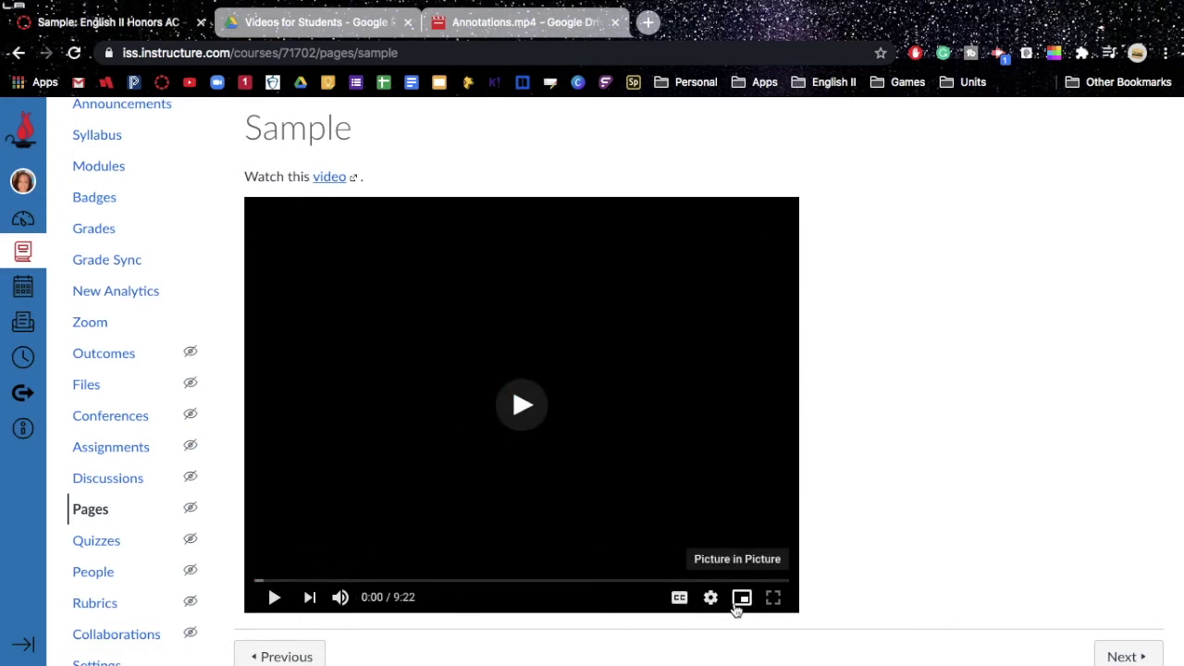
pyautogui.rightClick(863, 486)
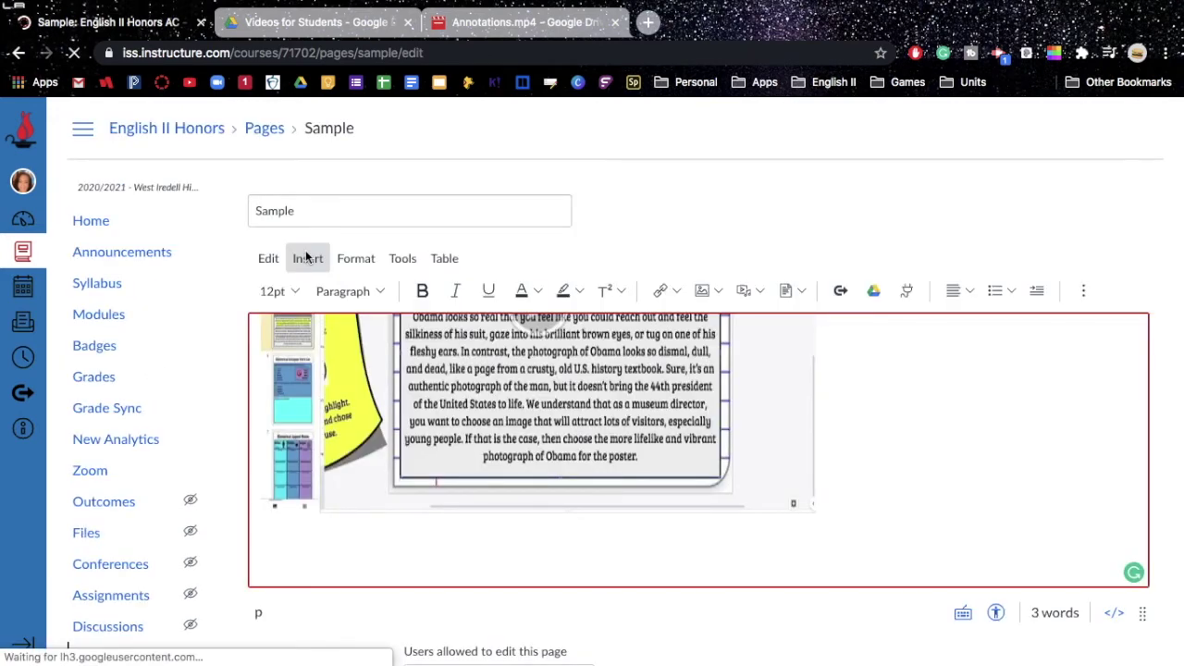
# - Open Canvas's media upload and embed dialog from the insert list
pyautogui.click(306, 258)
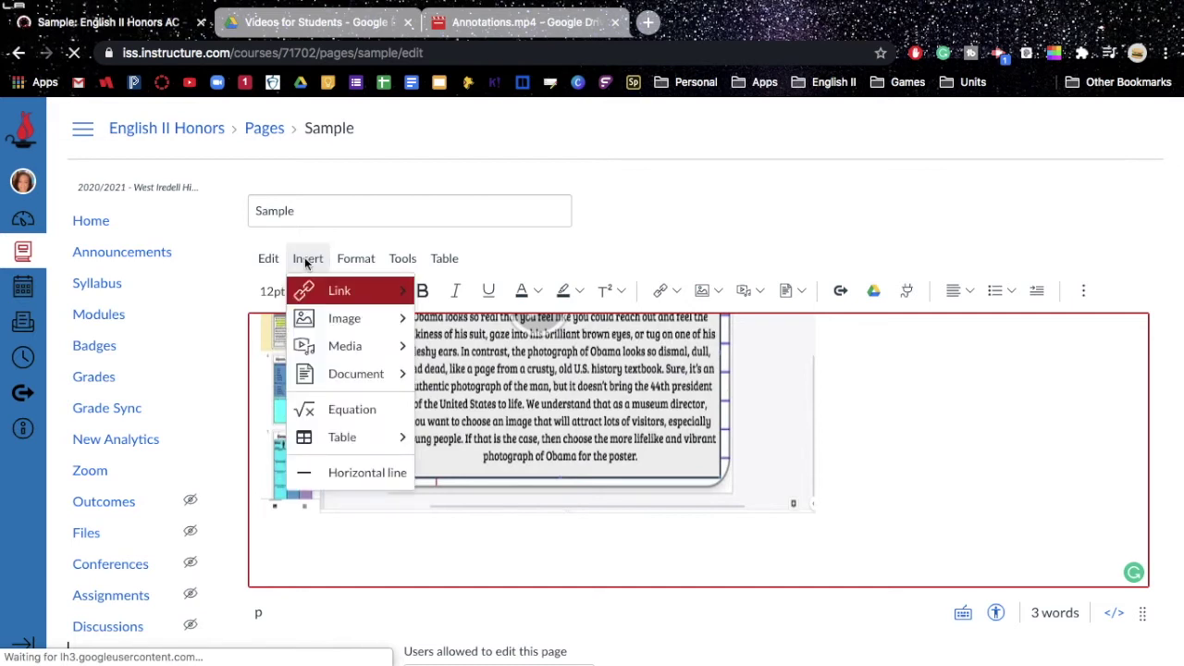
pyautogui.moveTo(333, 350)
pyautogui.click(497, 356)
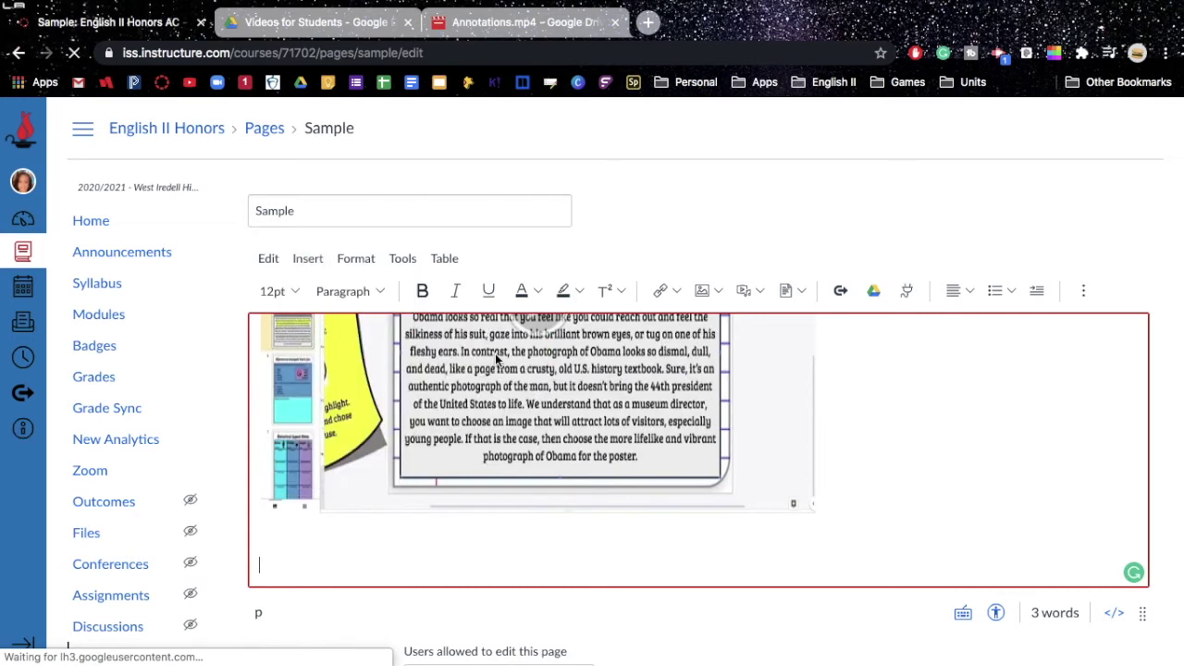
# - Load the A Doll's House audiobook on YouTube and show its Share > Embed iframe code
pyautogui.click(409, 22)
pyautogui.click(361, 24)
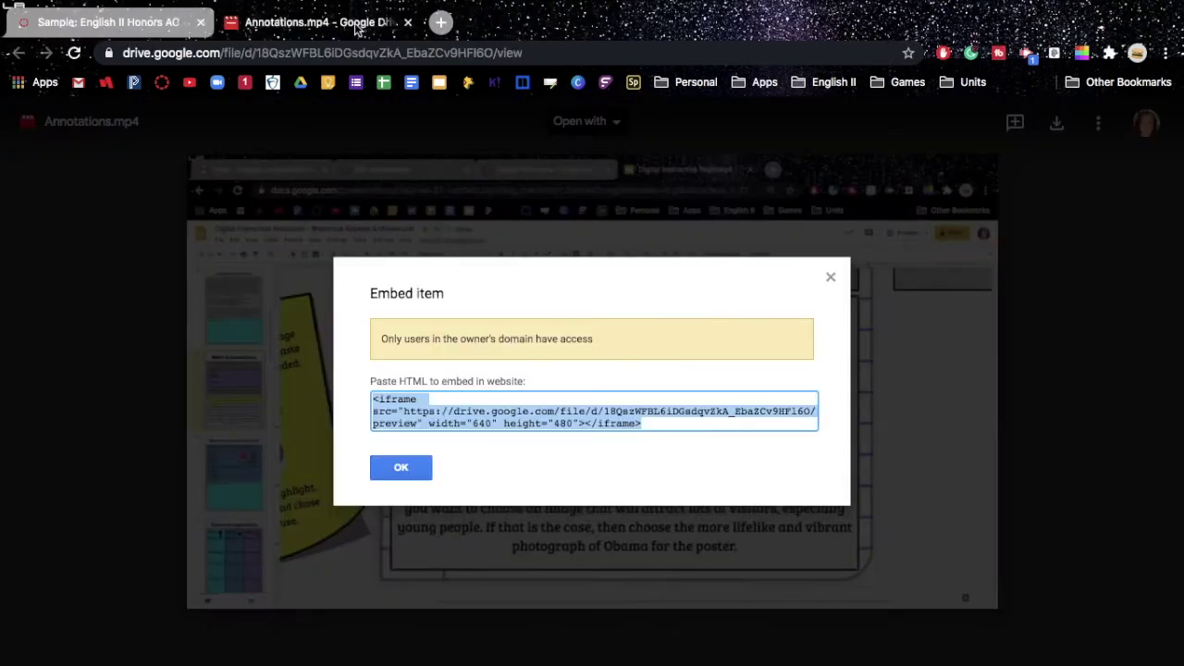
pyautogui.click(213, 85)
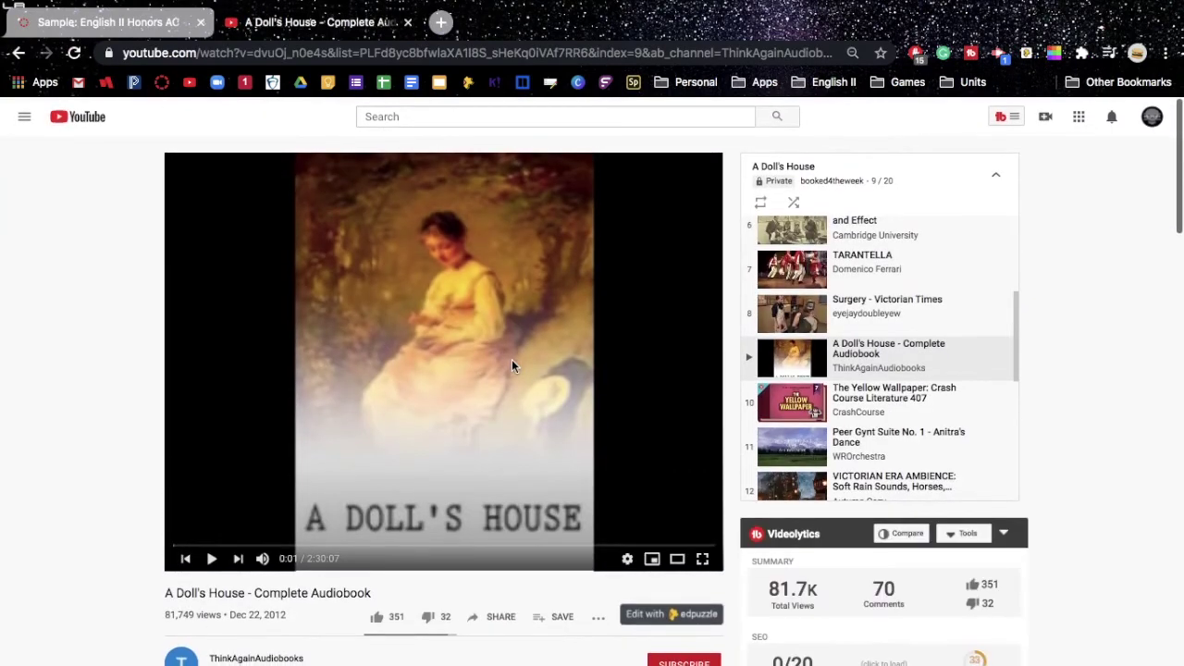
pyautogui.scroll(-3, 512, 365)
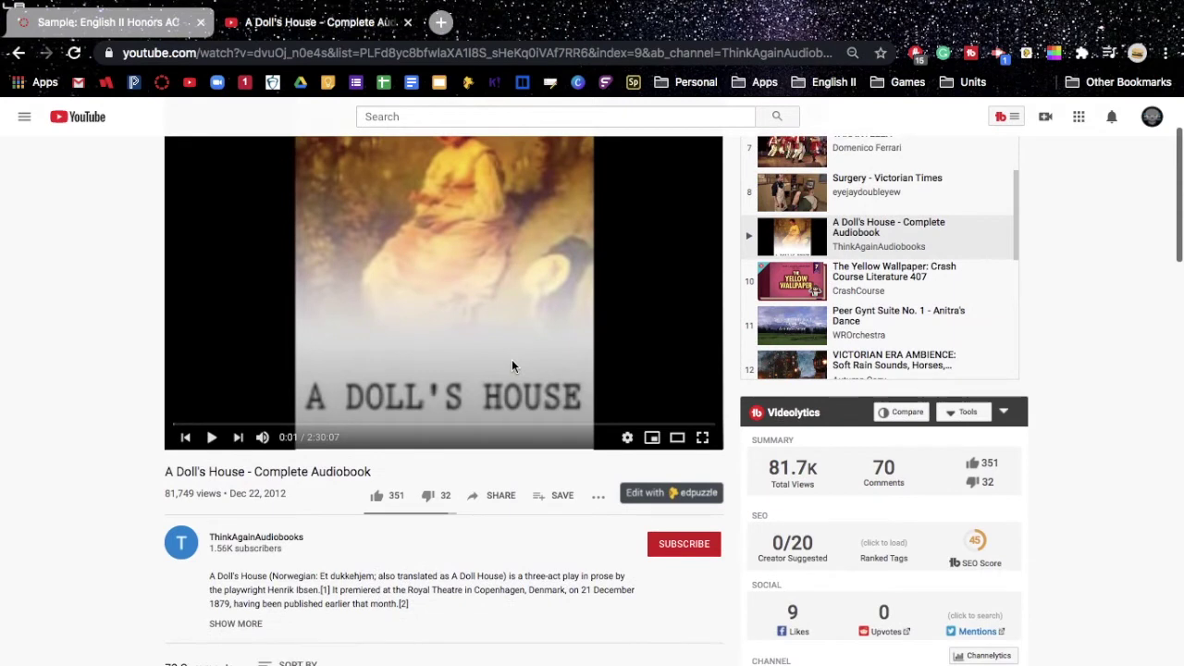
pyautogui.scroll(-1, 511, 359)
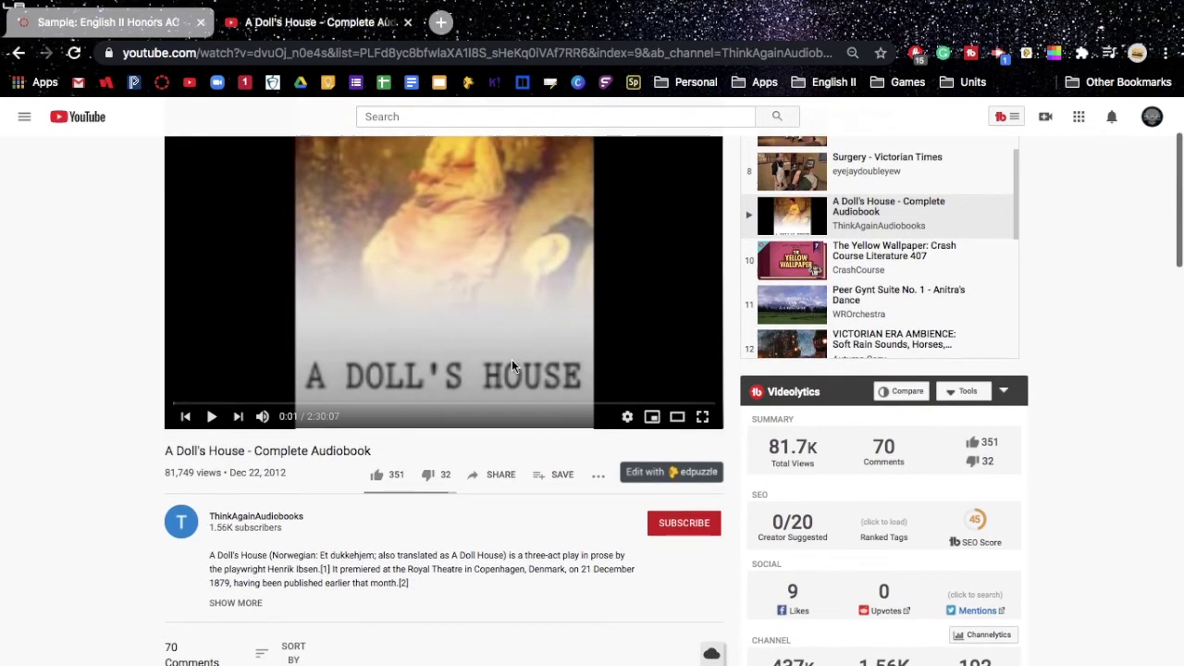
pyautogui.click(437, 53)
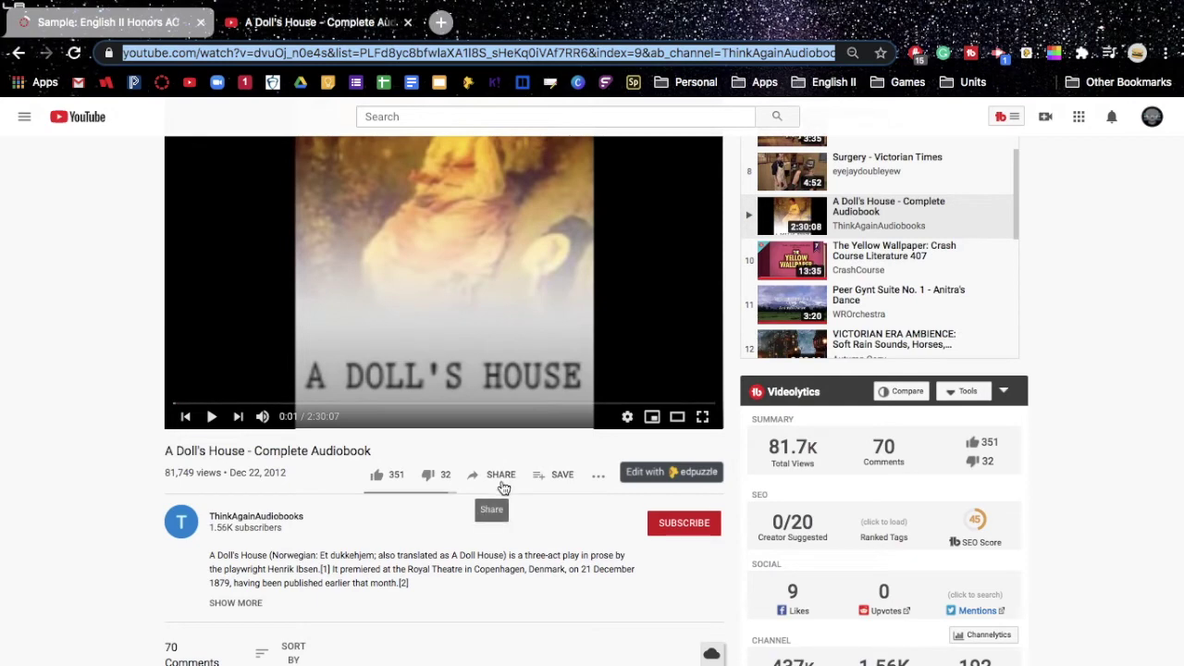
pyautogui.click(502, 477)
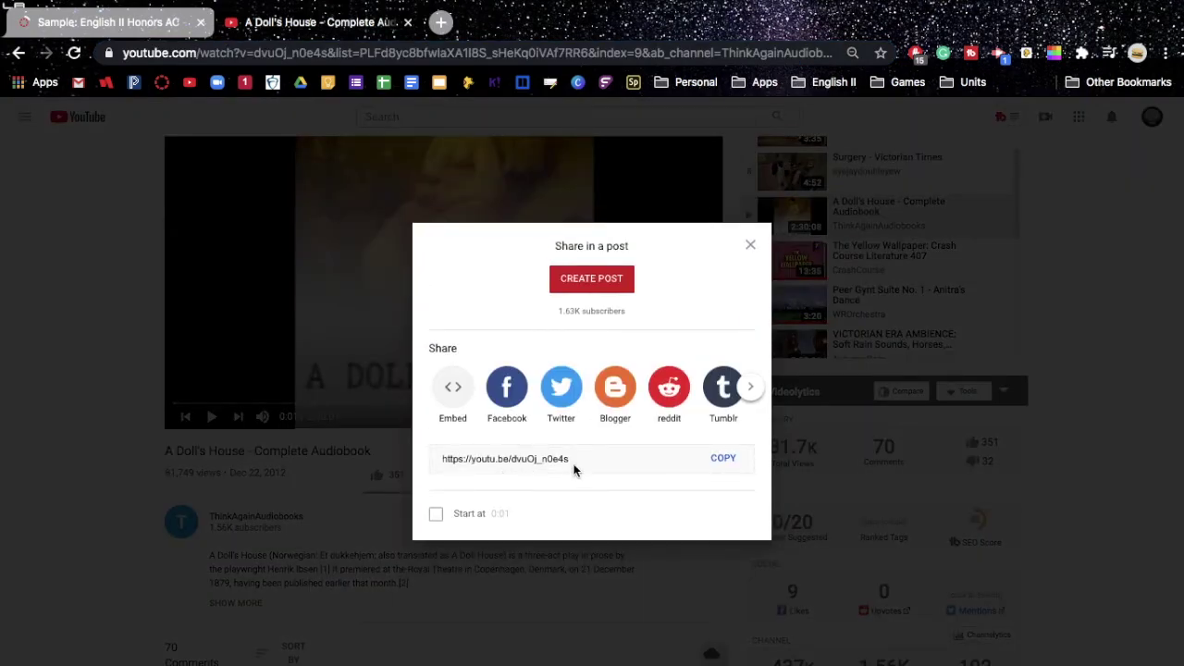
pyautogui.click(455, 389)
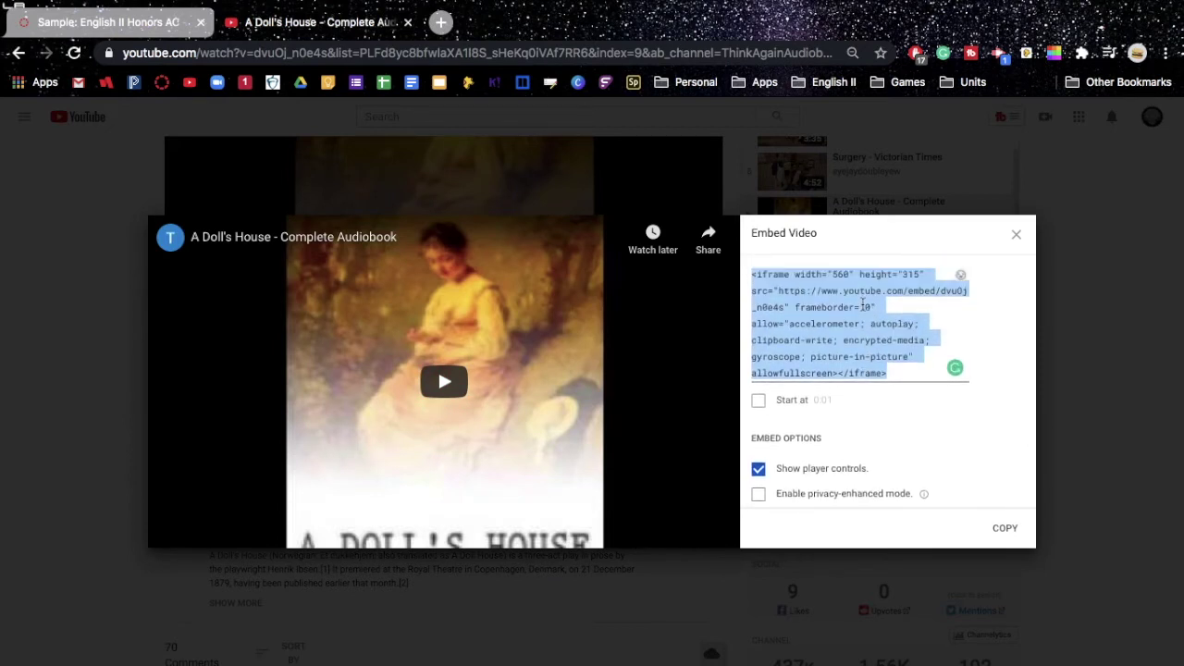
# - Paste the YouTube embed code into Canvas's Embed tab and submit it to the page
pyautogui.click(118, 25)
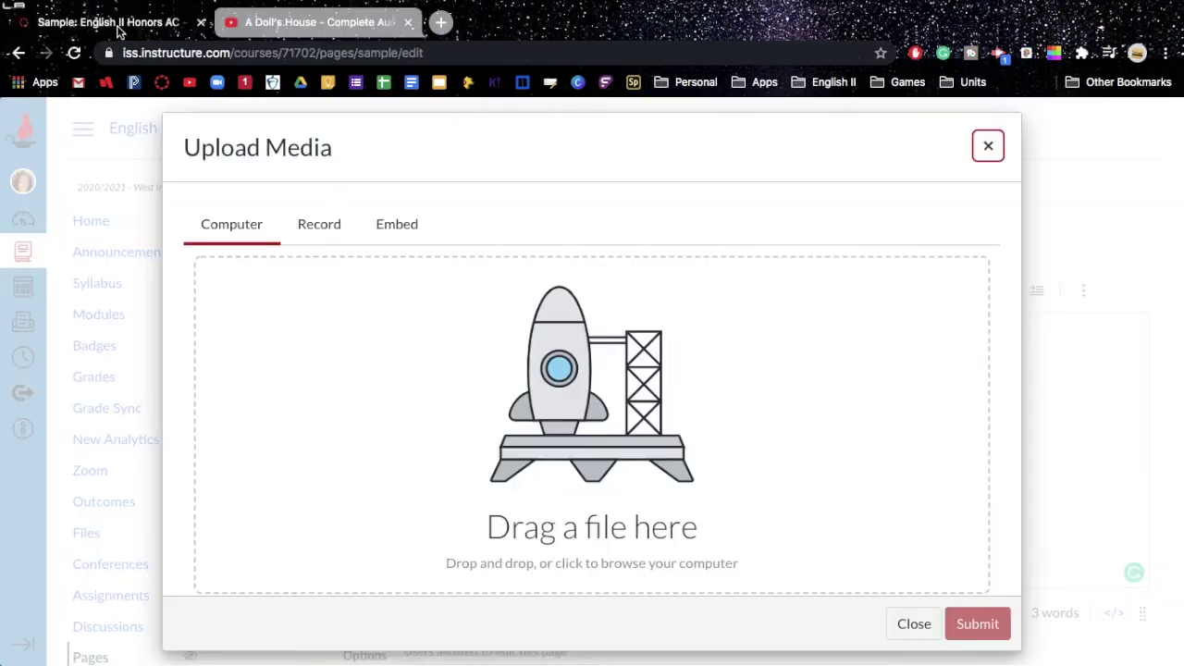
pyautogui.click(397, 231)
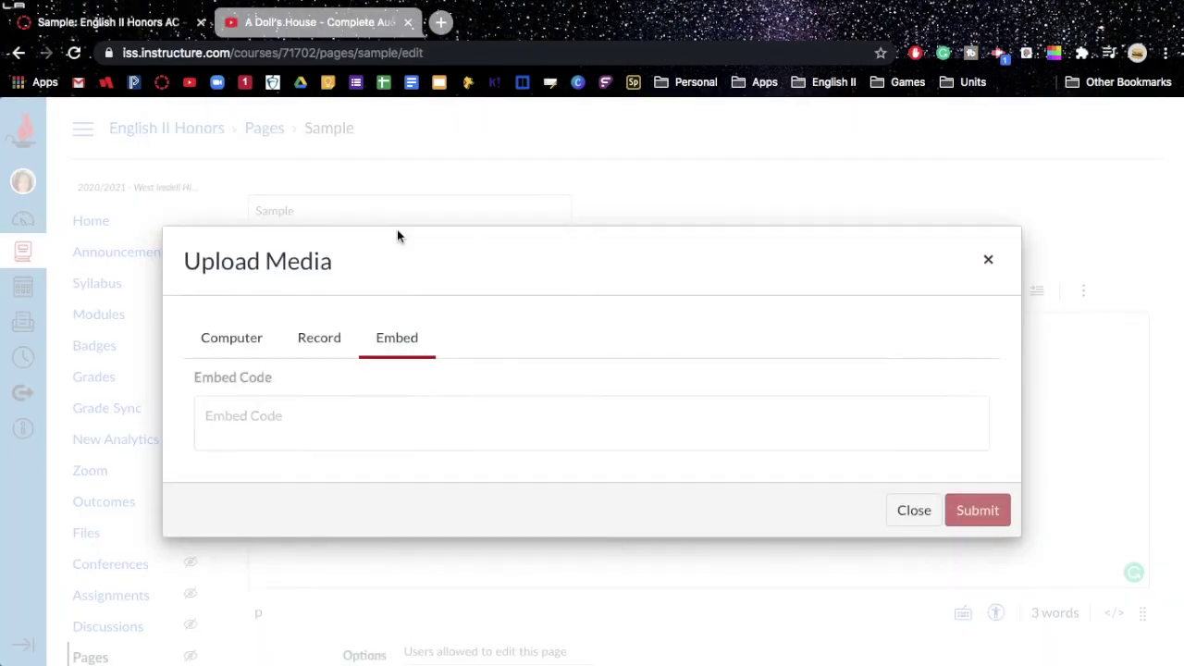
pyautogui.click(405, 399)
pyautogui.write('<iframe width="560" height="315" src="https://www.youtube.com/embed/dvuOj_n0e4s" frameborder="0" allow="accelerometer; autoplay; clipboard-write; encrypted-media; gyroscope; picture-in-picture" allowfullscreen></iframe>')
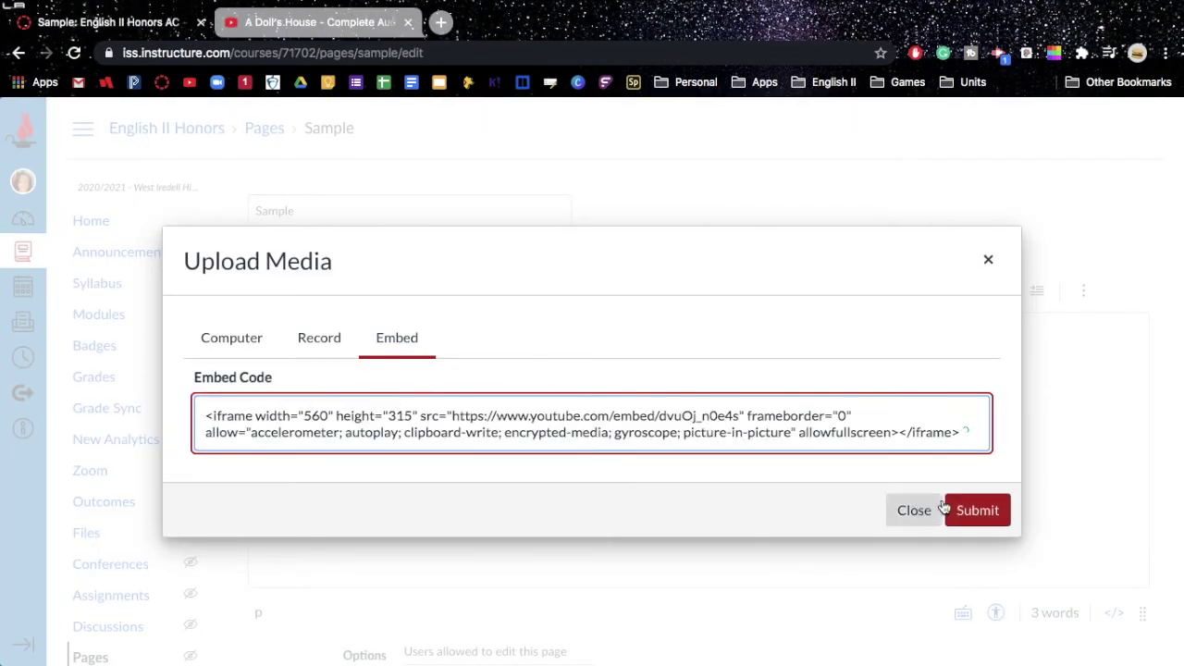
pyautogui.click(1000, 516)
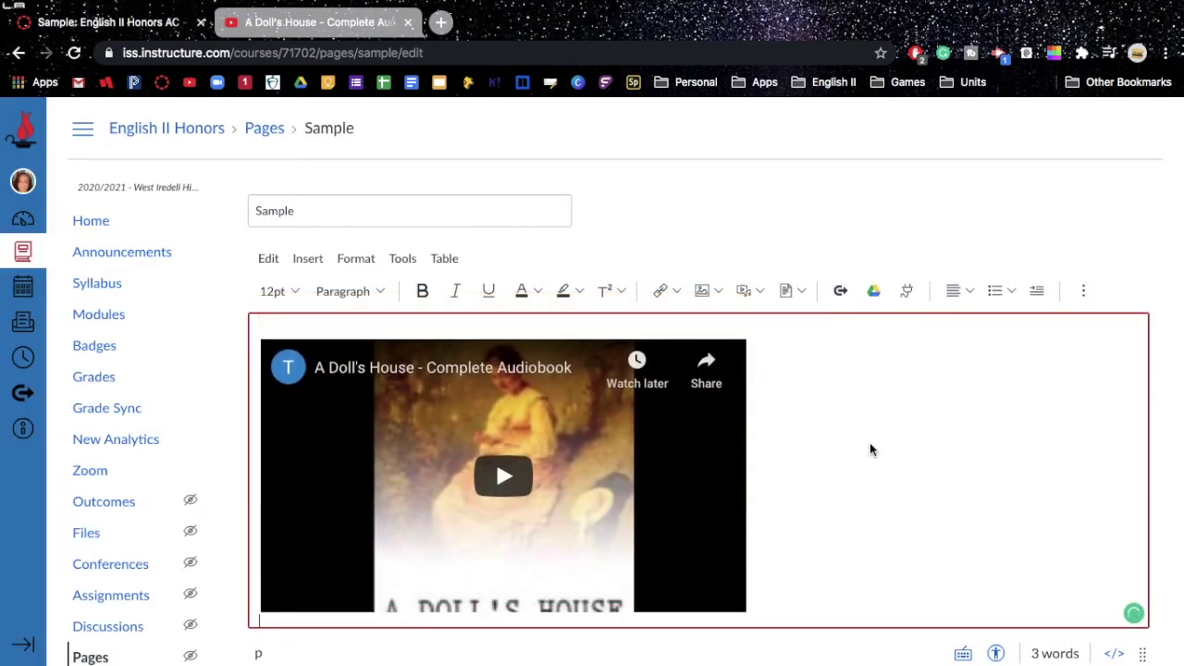
# - Type 'Watch this vide' on the line above the embedded audiobook video
pyautogui.scroll(1, 870, 449)
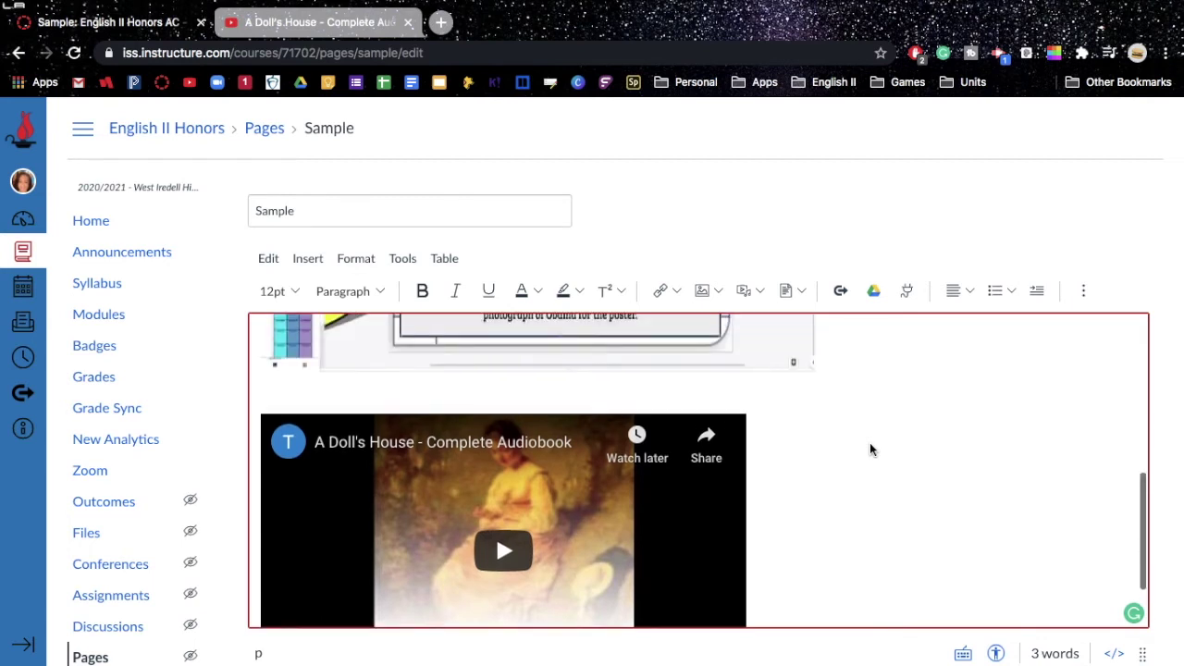
pyautogui.click(700, 387)
pyautogui.write('Wat')
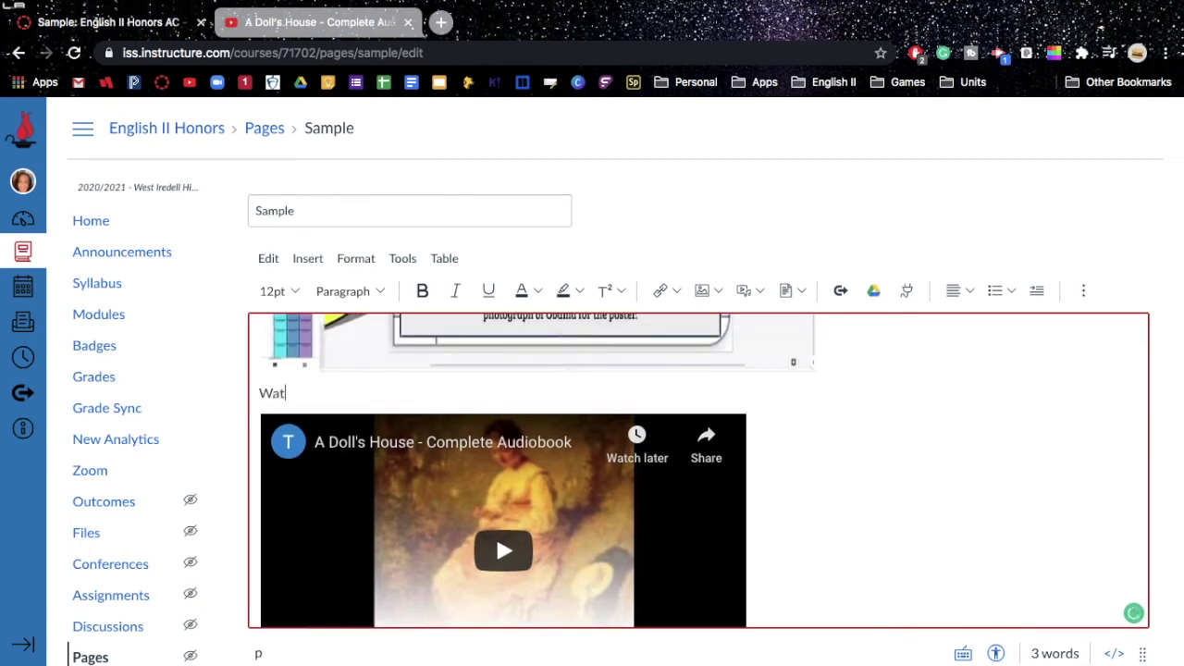
pyautogui.write('ch this video.')
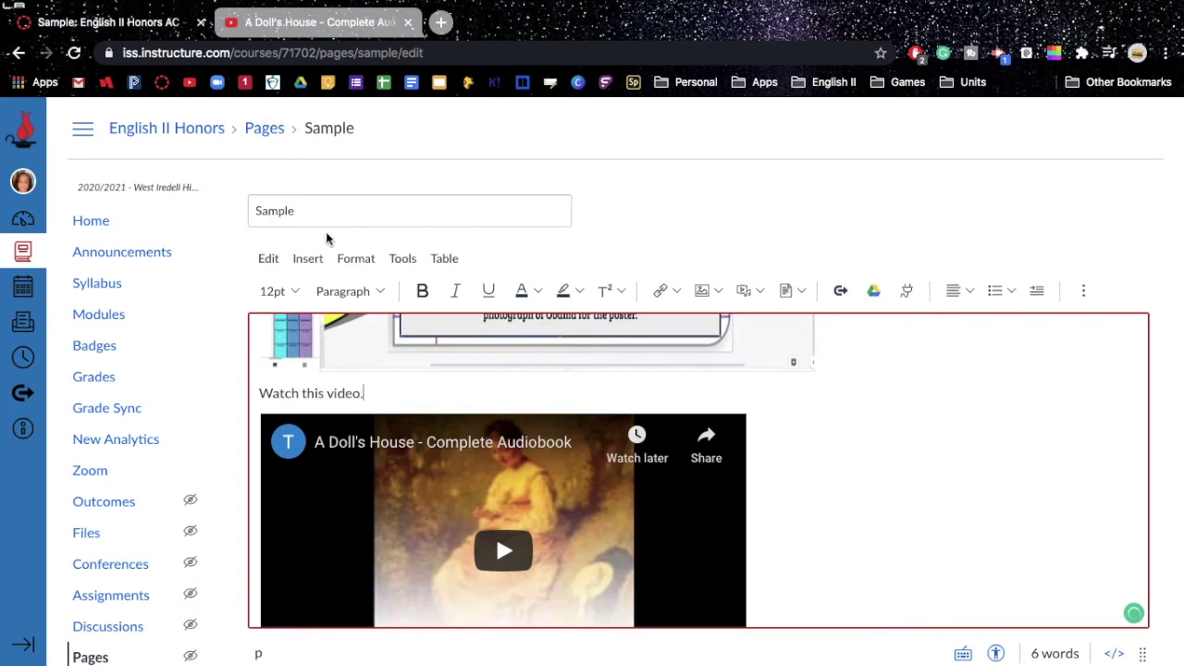
# - Close YouTube's embed panel and copy the audiobook's short share link
pyautogui.click(322, 24)
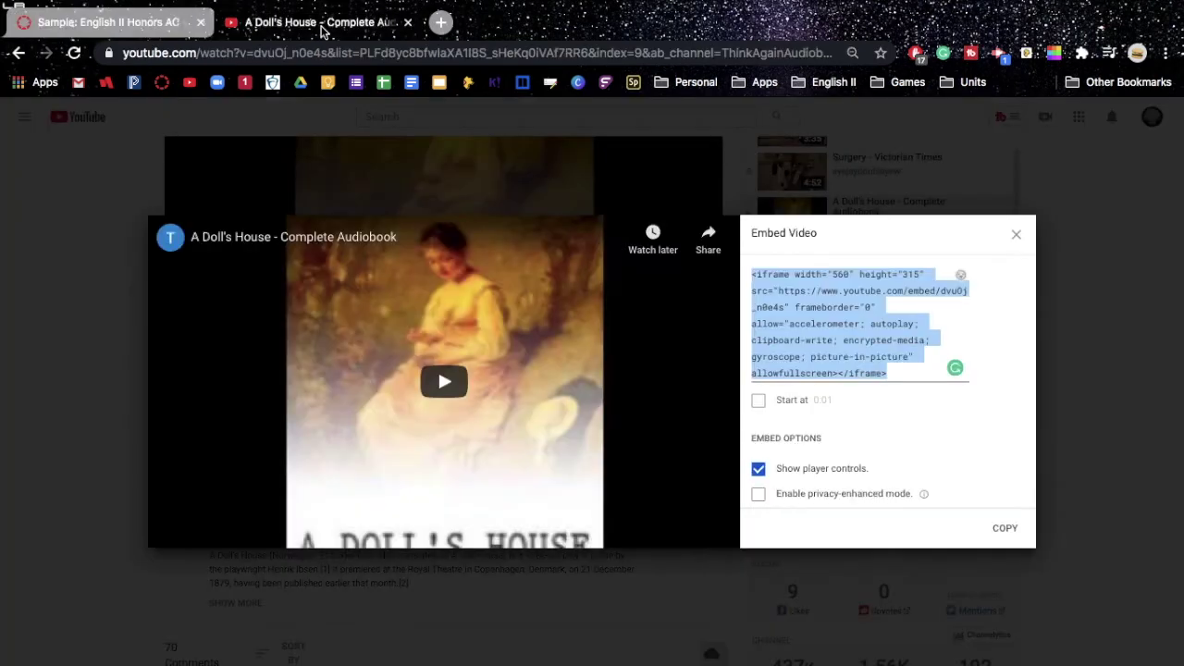
pyautogui.click(1147, 379)
pyautogui.click(479, 477)
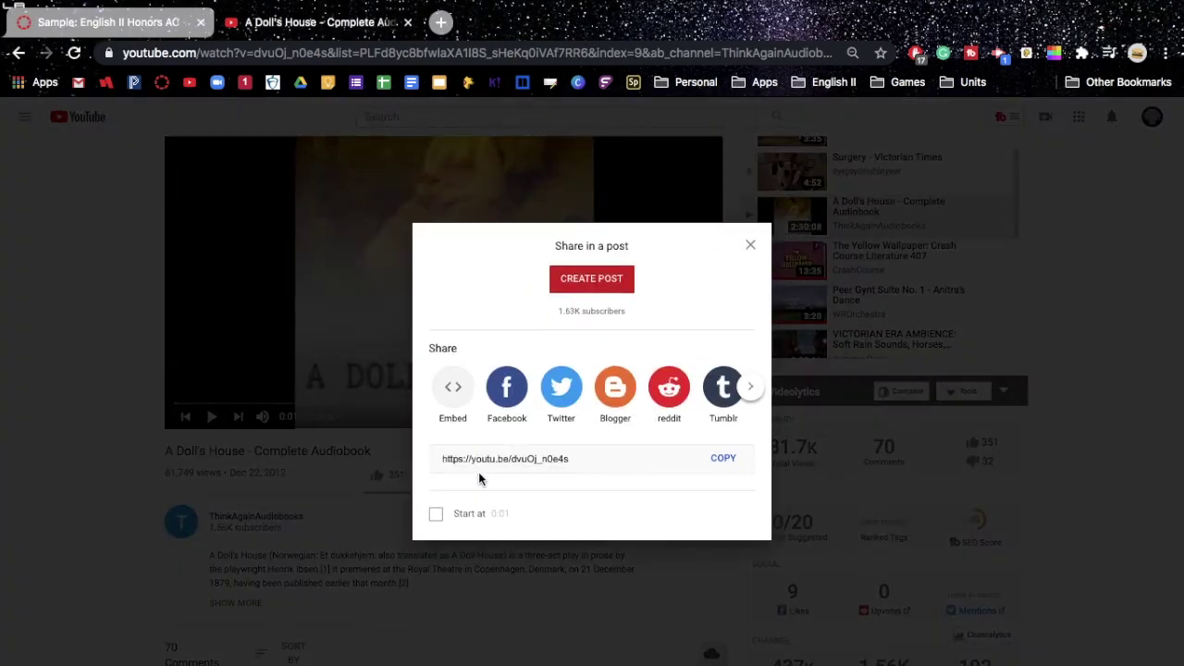
pyautogui.click(717, 458)
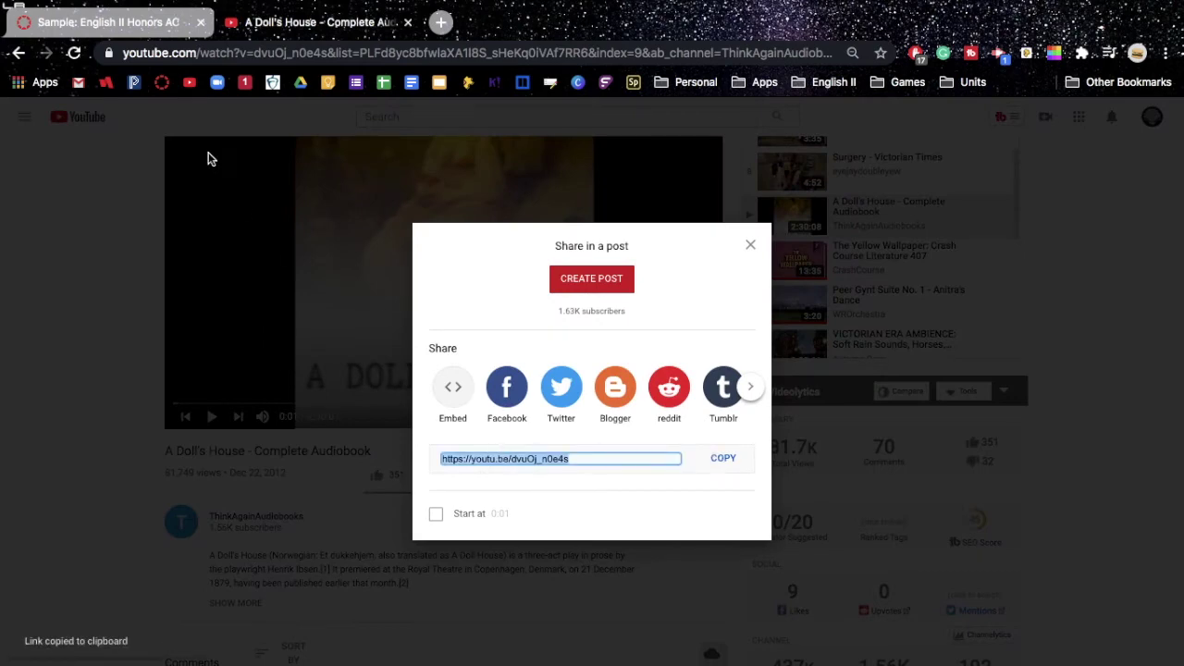
# - Link the word 'video' in 'Watch this video.' to the pasted YouTube short link
pyautogui.click(134, 24)
pyautogui.moveTo(360, 393); pyautogui.dragTo(327, 394)
pyautogui.click(659, 290)
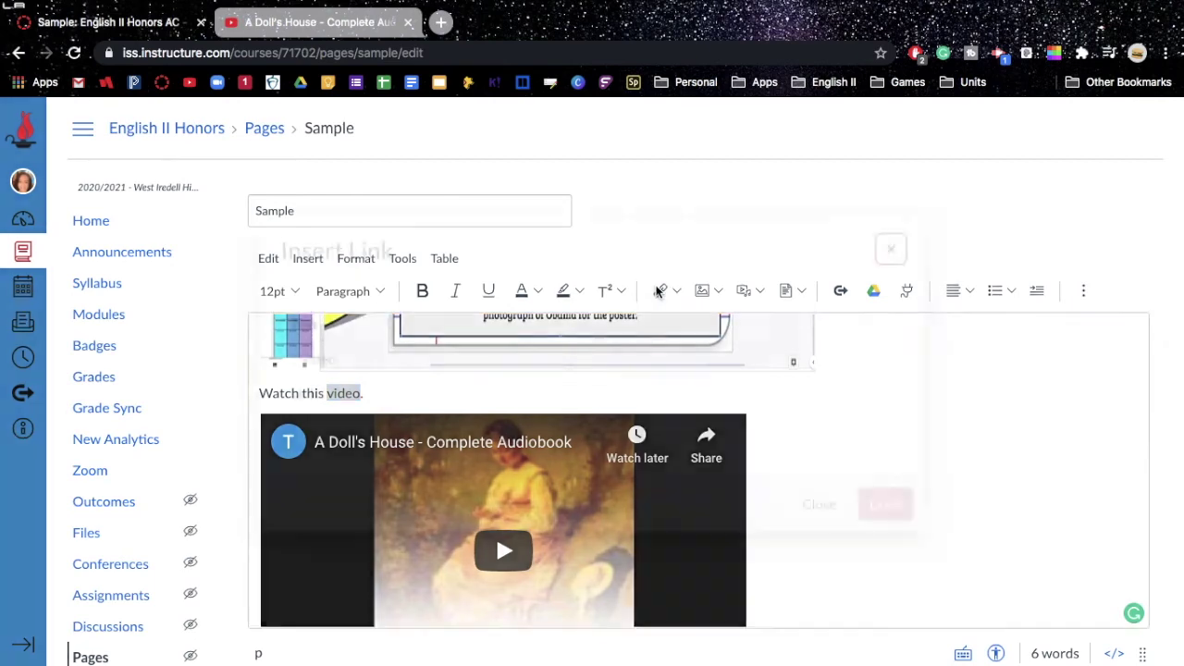
pyautogui.click(651, 435)
pyautogui.hotkey('ctrl', 'v')
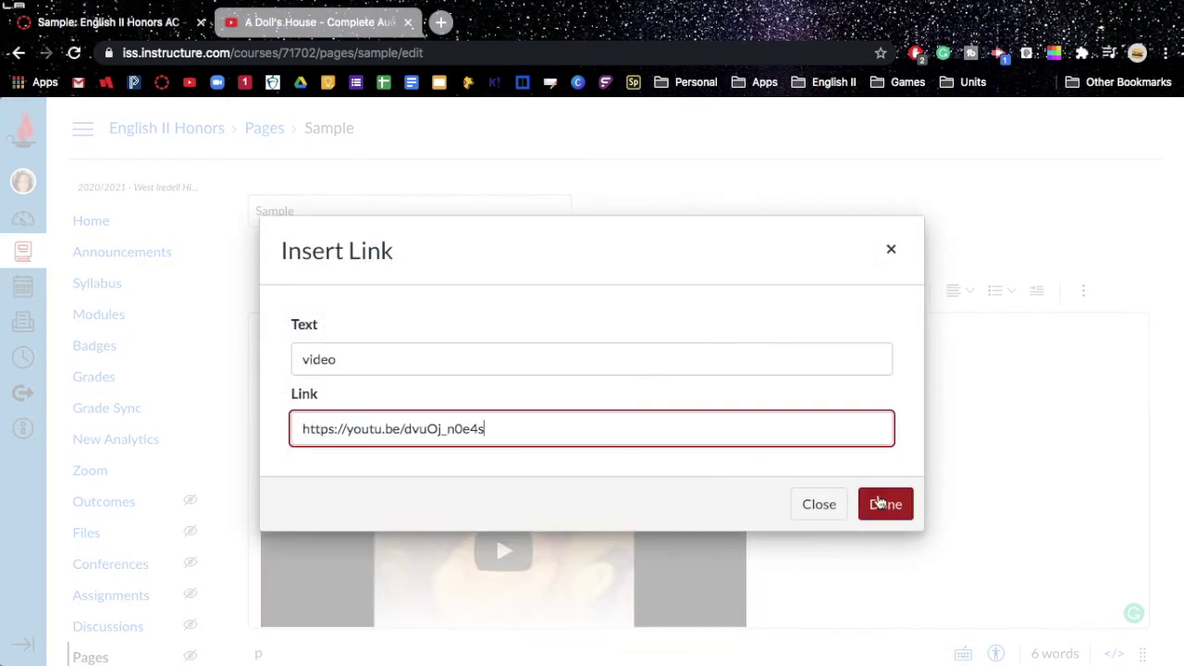
pyautogui.click(886, 507)
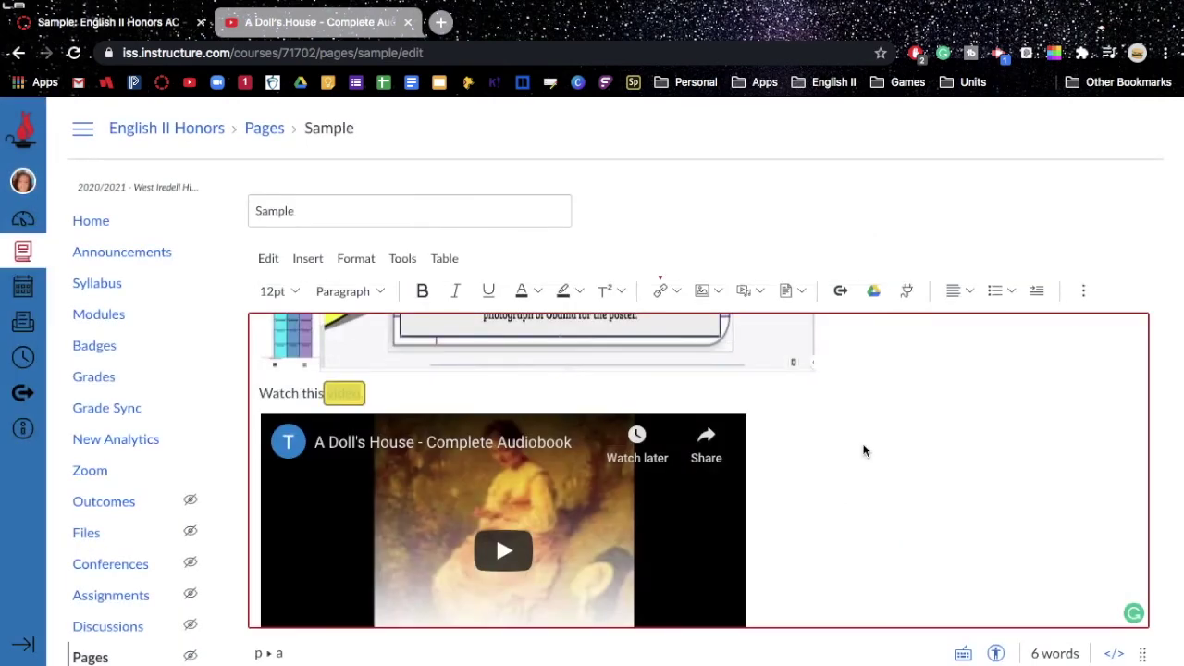
pyautogui.click(867, 453)
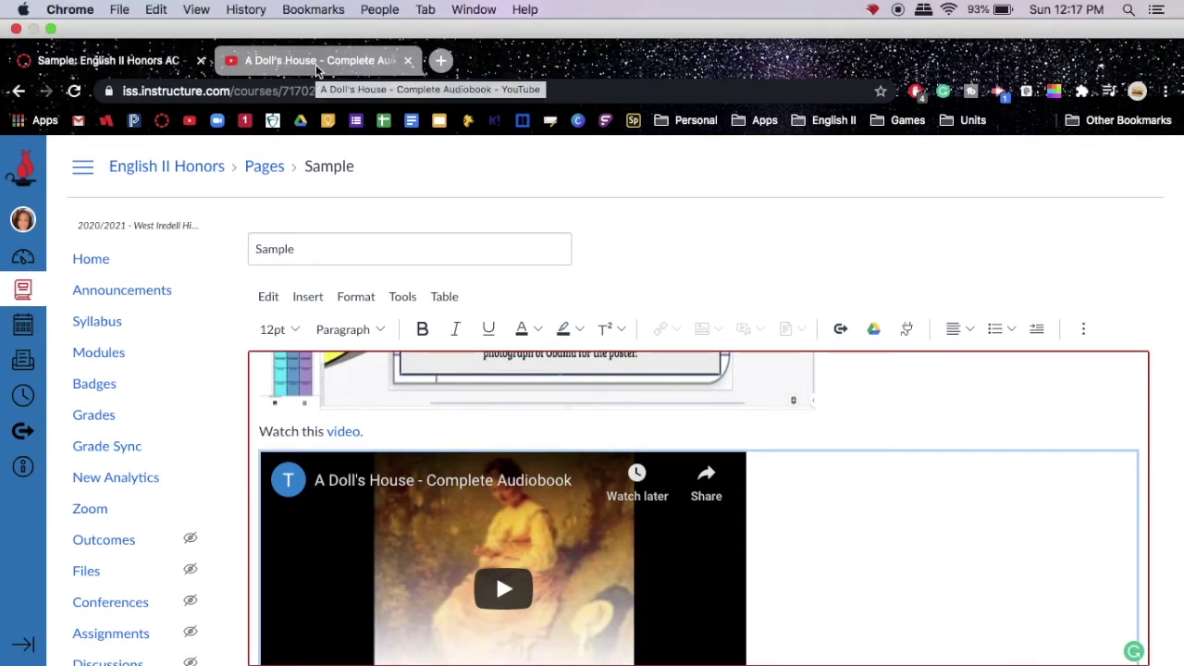
# - Return to the YouTube audiobook tab and select the video's short share link
pyautogui.click(316, 60)
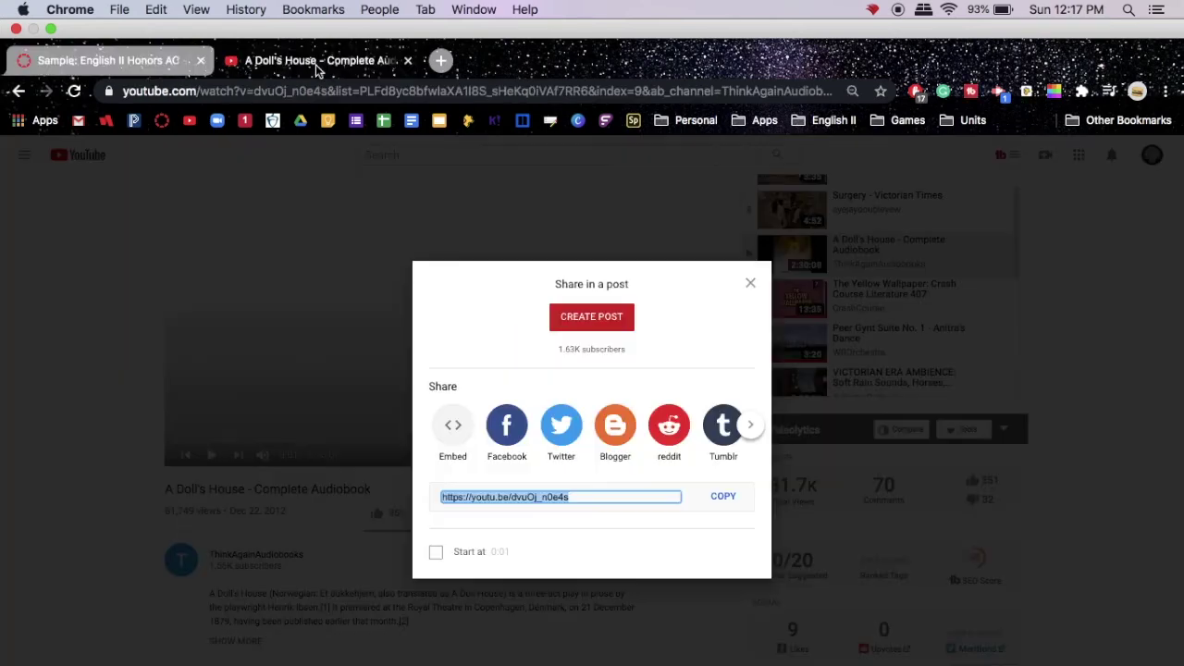
pyautogui.click(490, 497)
# - Move the audiobook's playback to 55:32 and bring its Share window back up
pyautogui.click(716, 566)
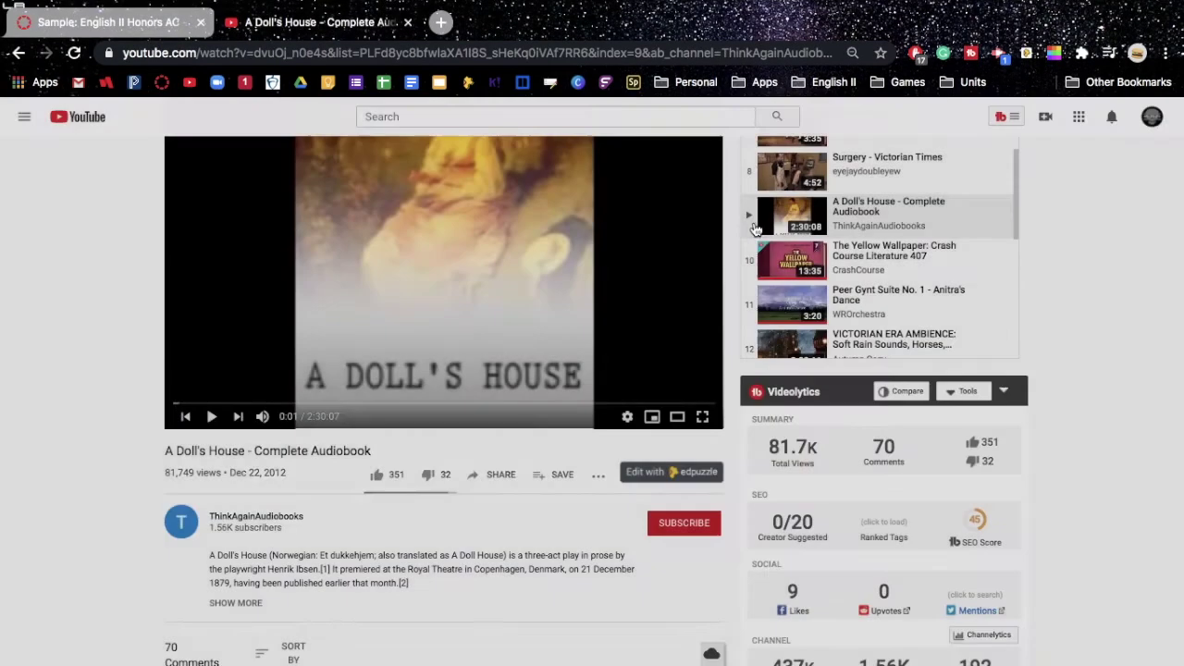
pyautogui.scroll(3, 408, 340)
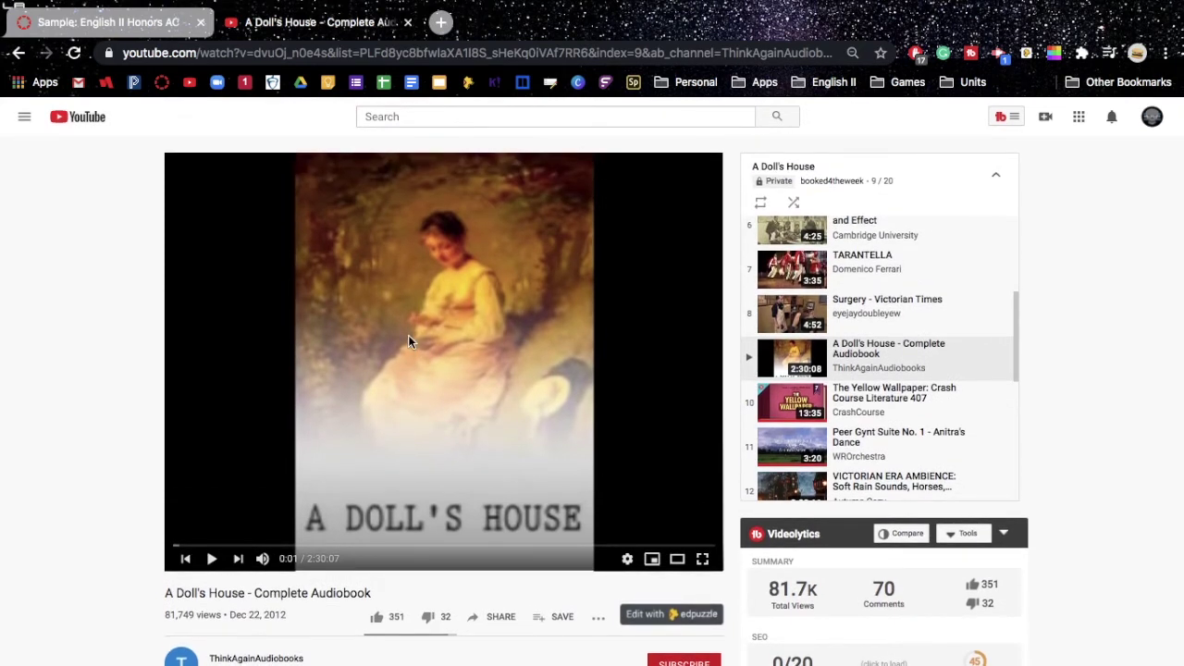
pyautogui.click(373, 547)
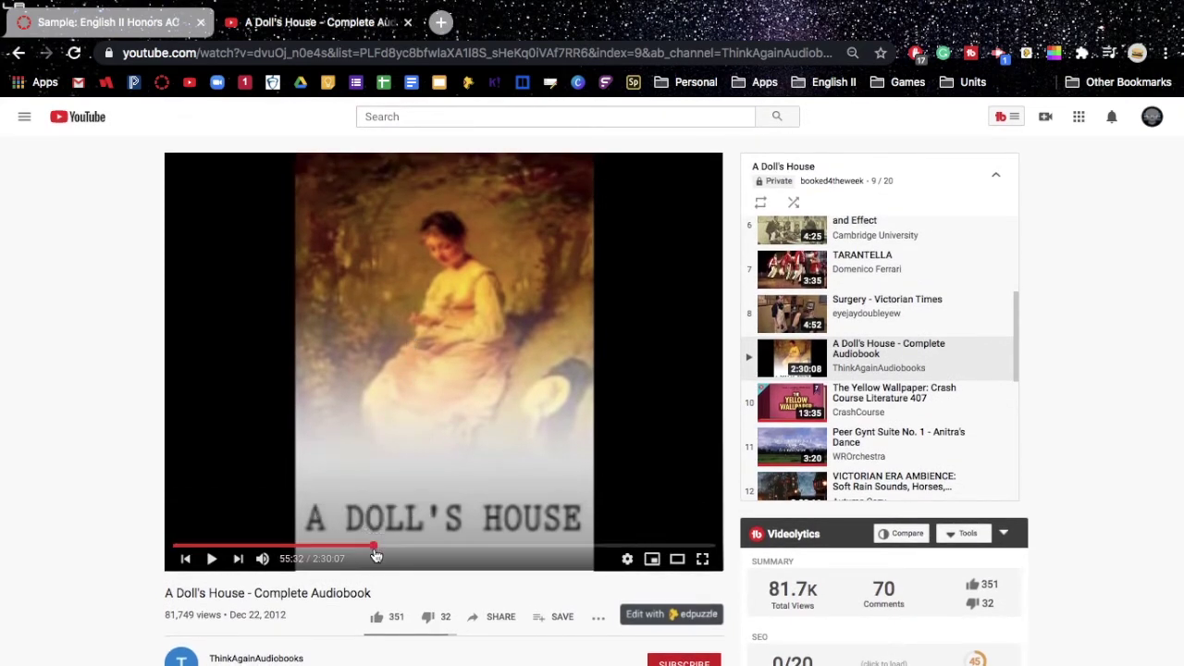
pyautogui.scroll(-3, 375, 555)
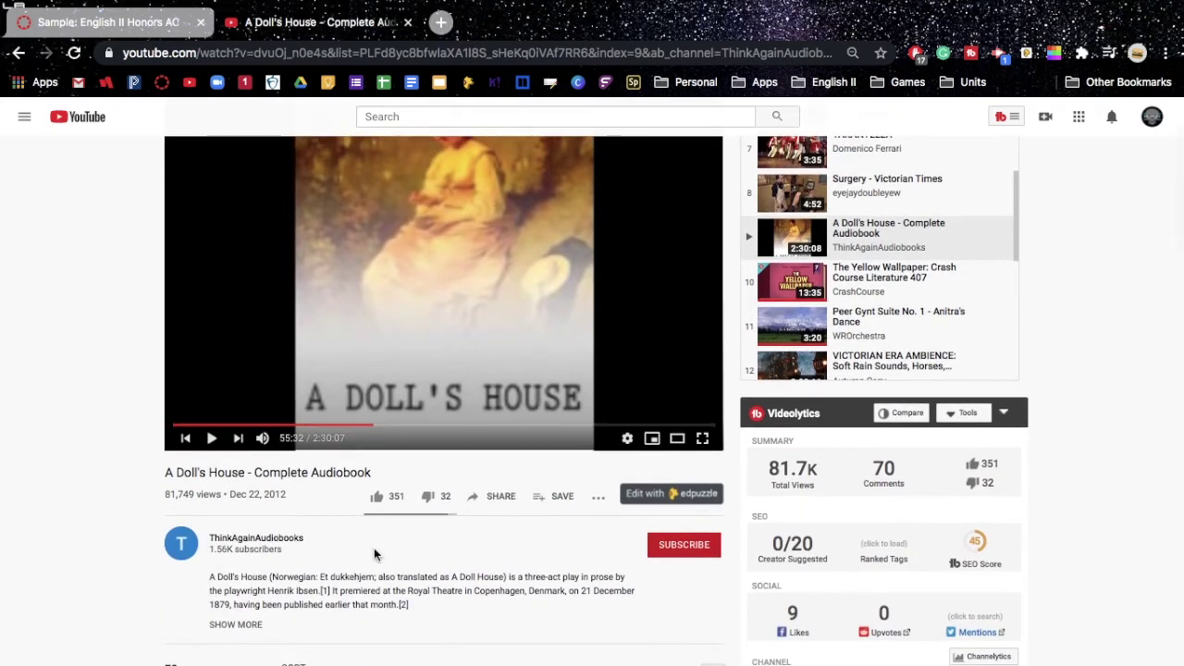
pyautogui.scroll(-1, 374, 553)
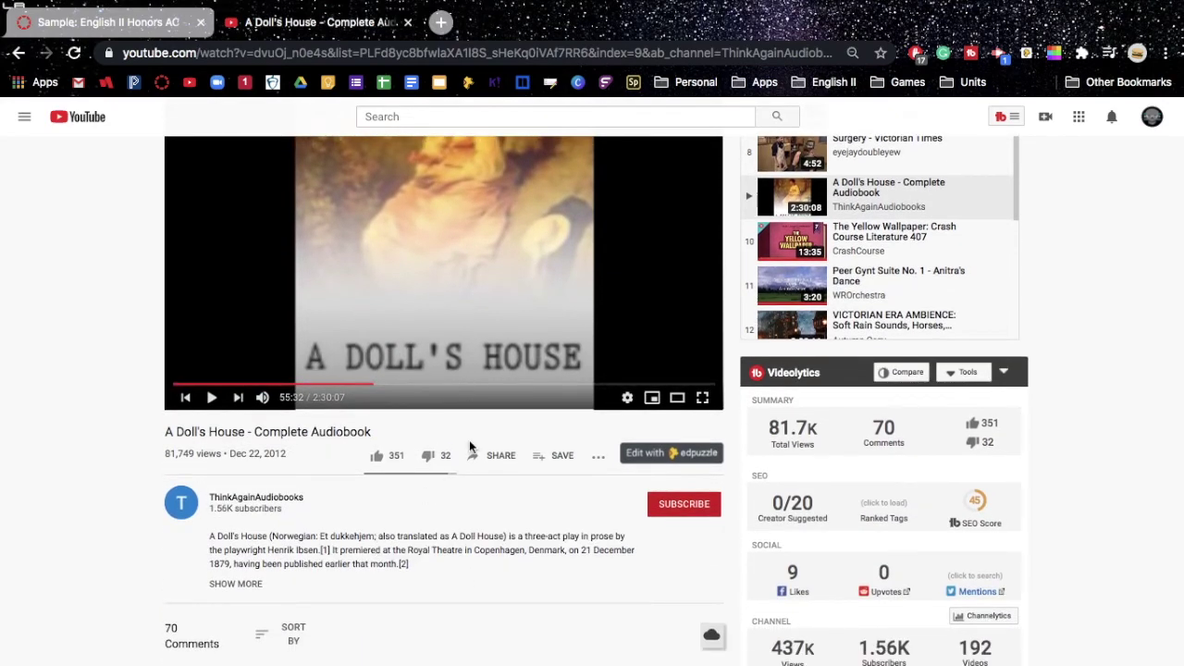
pyautogui.click(503, 456)
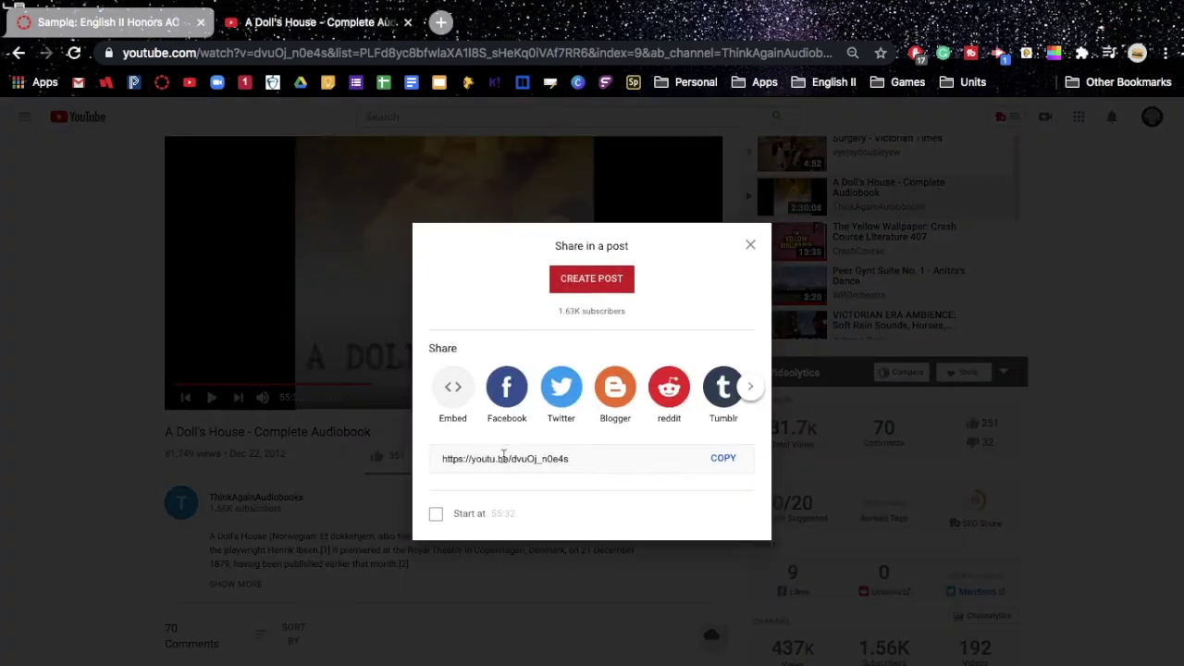
# - Tick Start at 55:32 for the share link and again in the Embed Video code
pyautogui.click(437, 519)
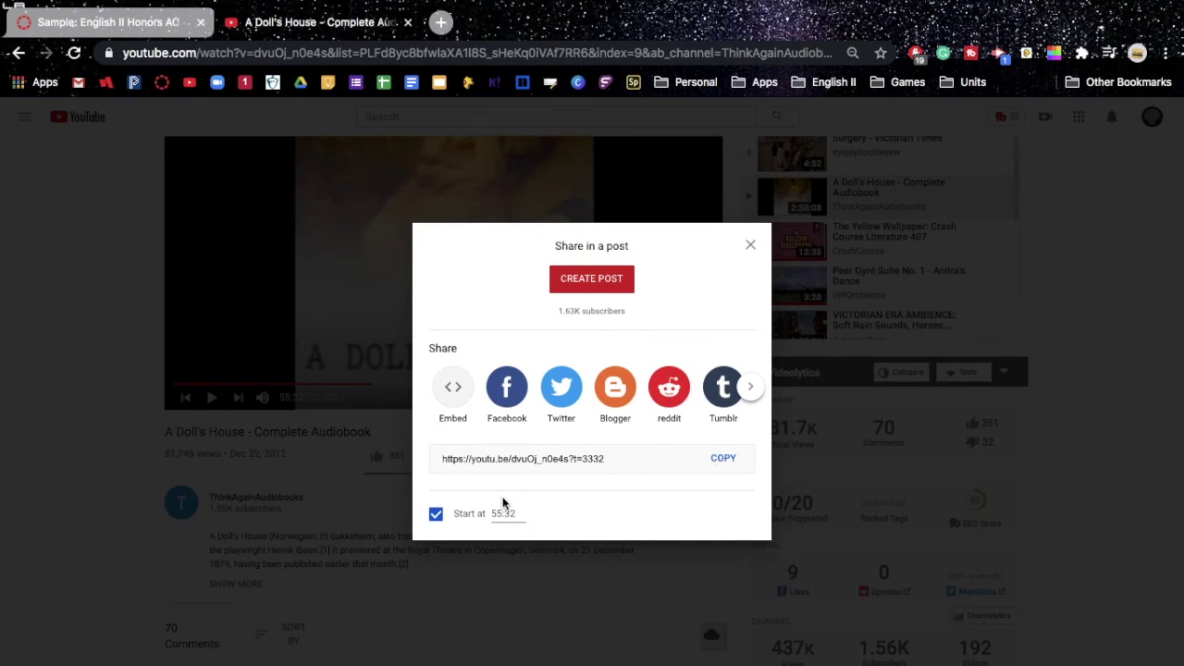
pyautogui.click(461, 396)
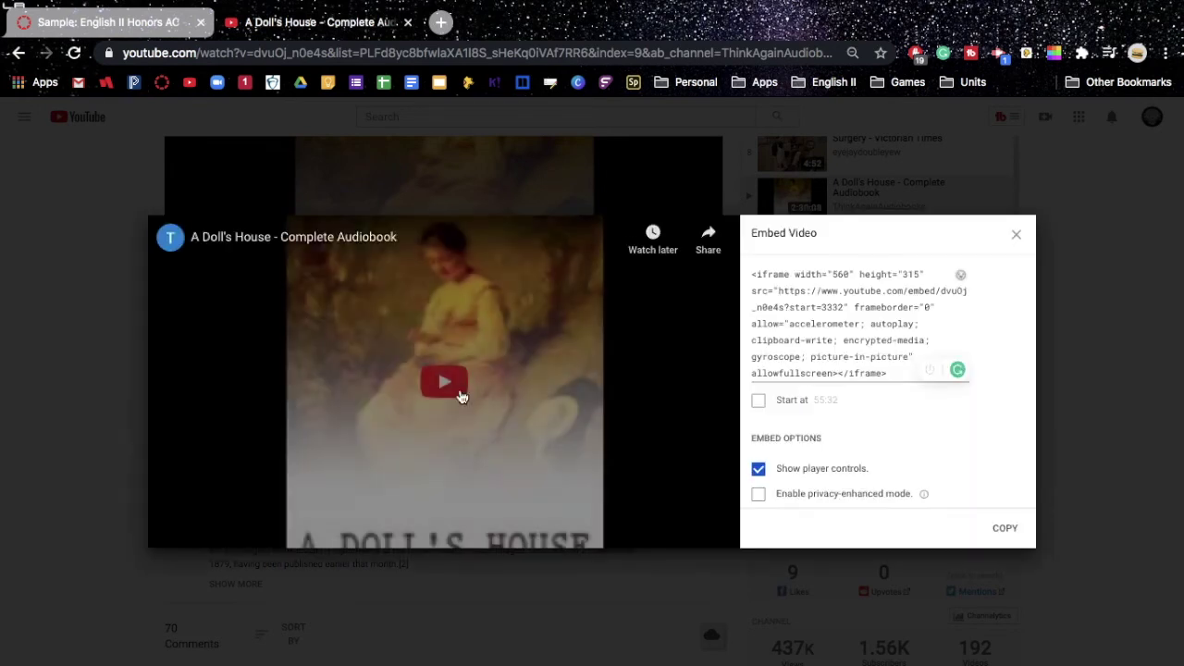
pyautogui.click(759, 403)
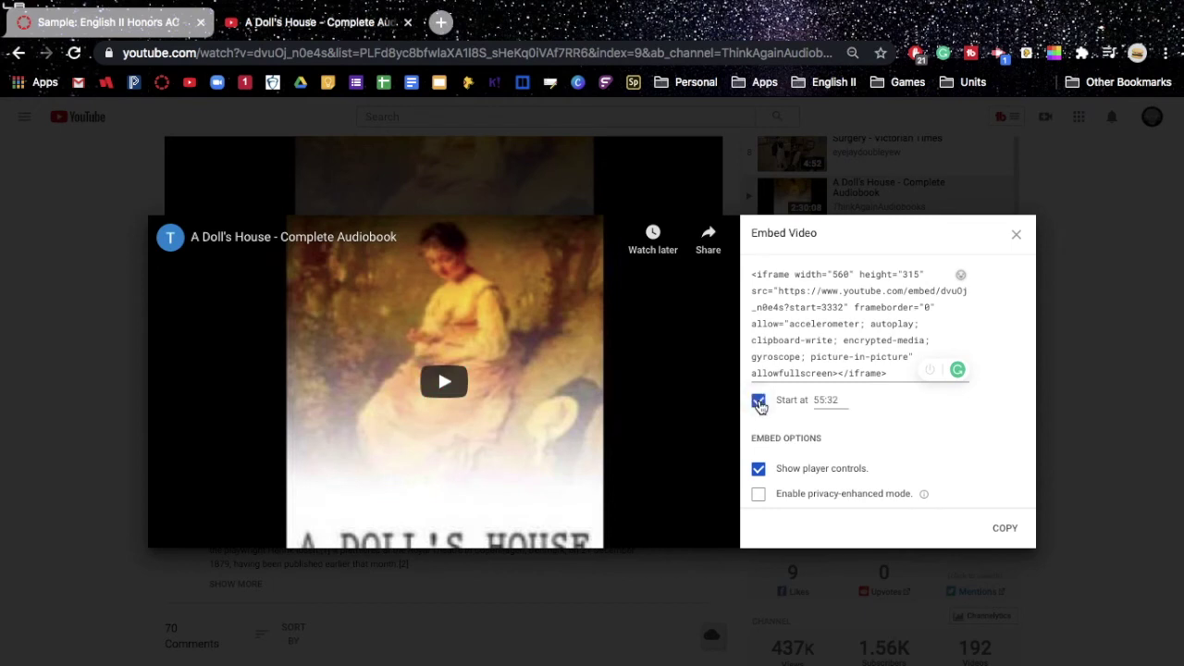
pyautogui.scroll(-3, 889, 426)
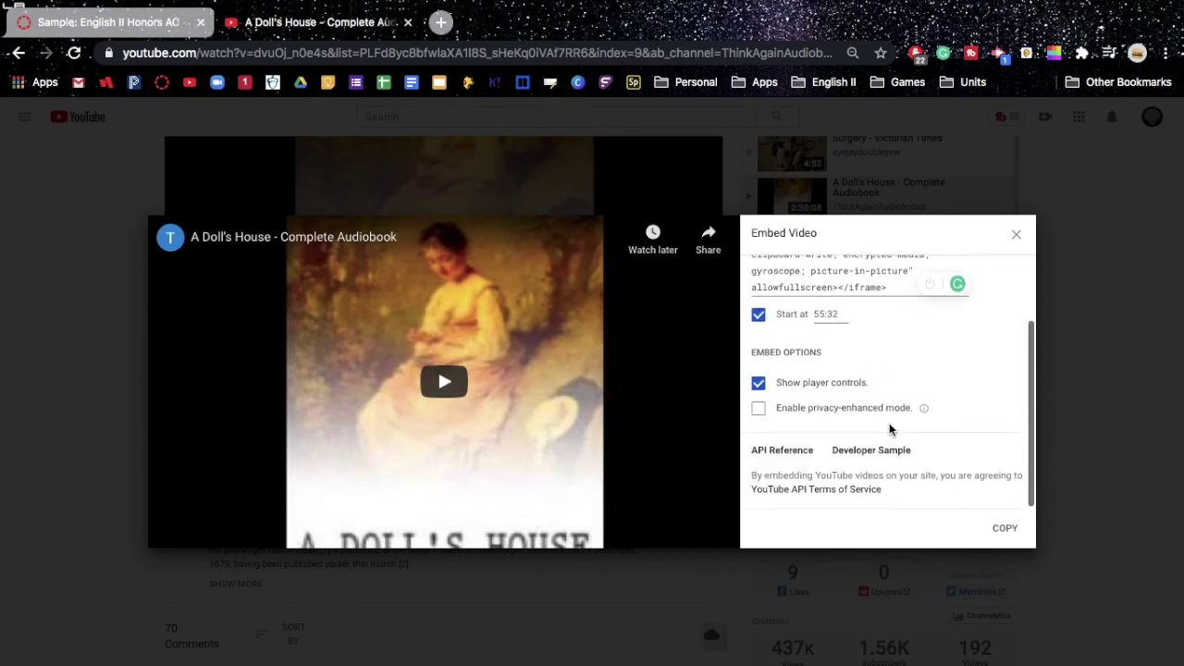
pyautogui.scroll(3, 889, 425)
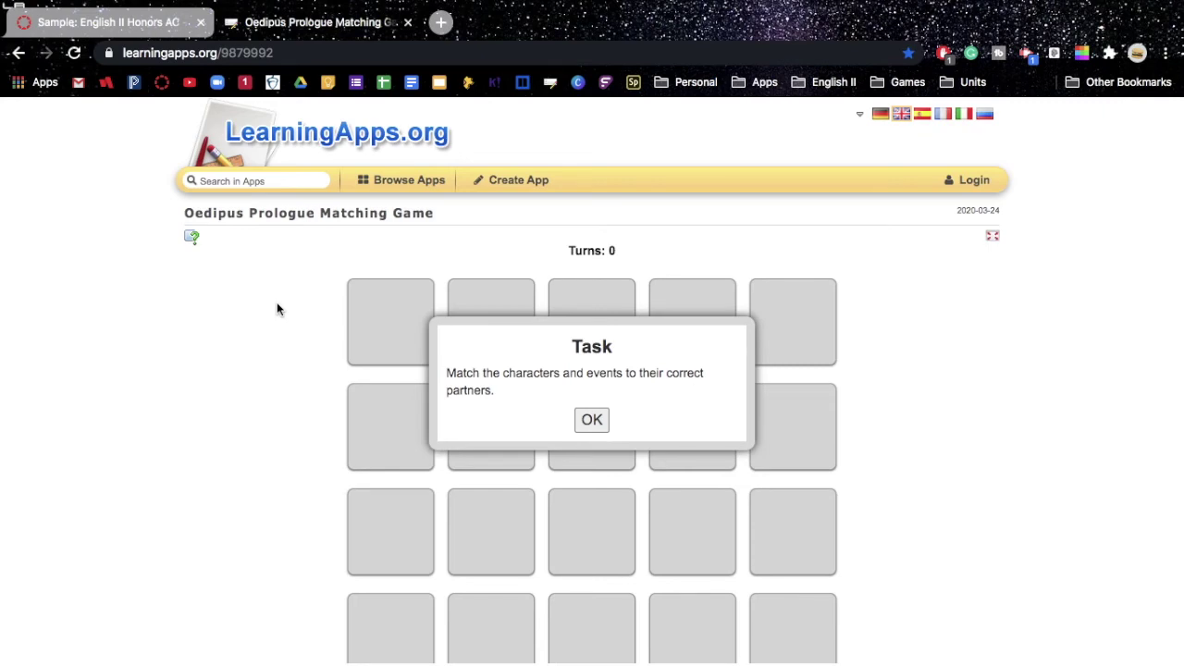
# - Scroll to Use App and select the Oedipus Prologue game's iframe embed code
pyautogui.scroll(-4, 276, 303)
pyautogui.scroll(-3, 276, 309)
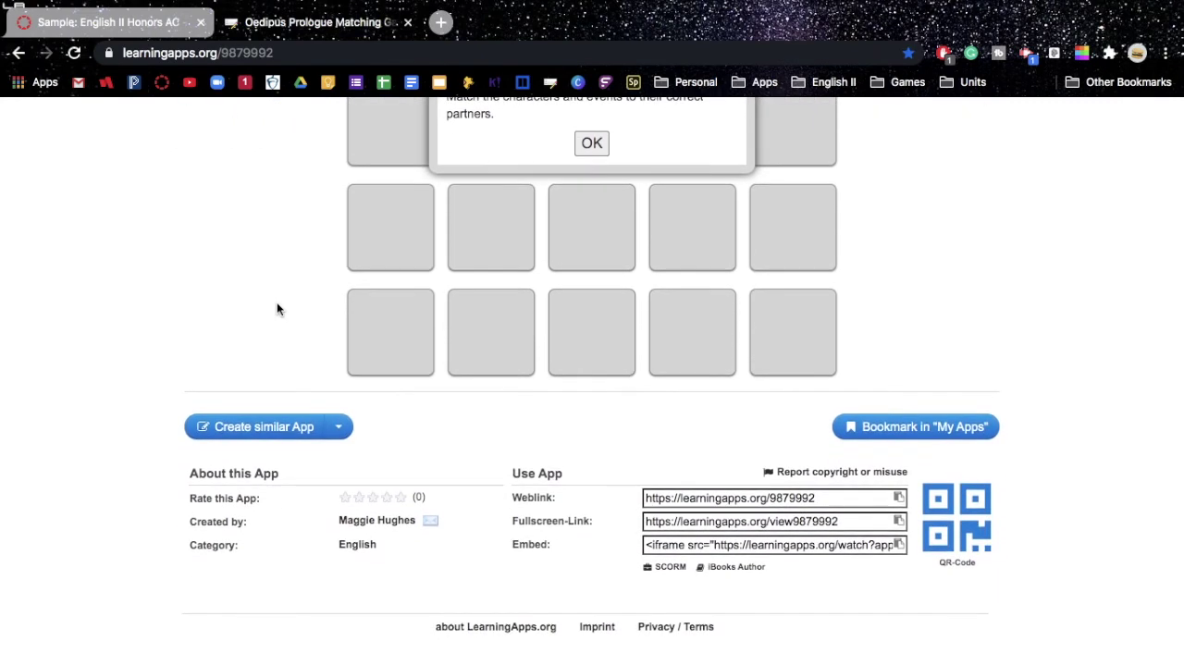
pyautogui.click(740, 545)
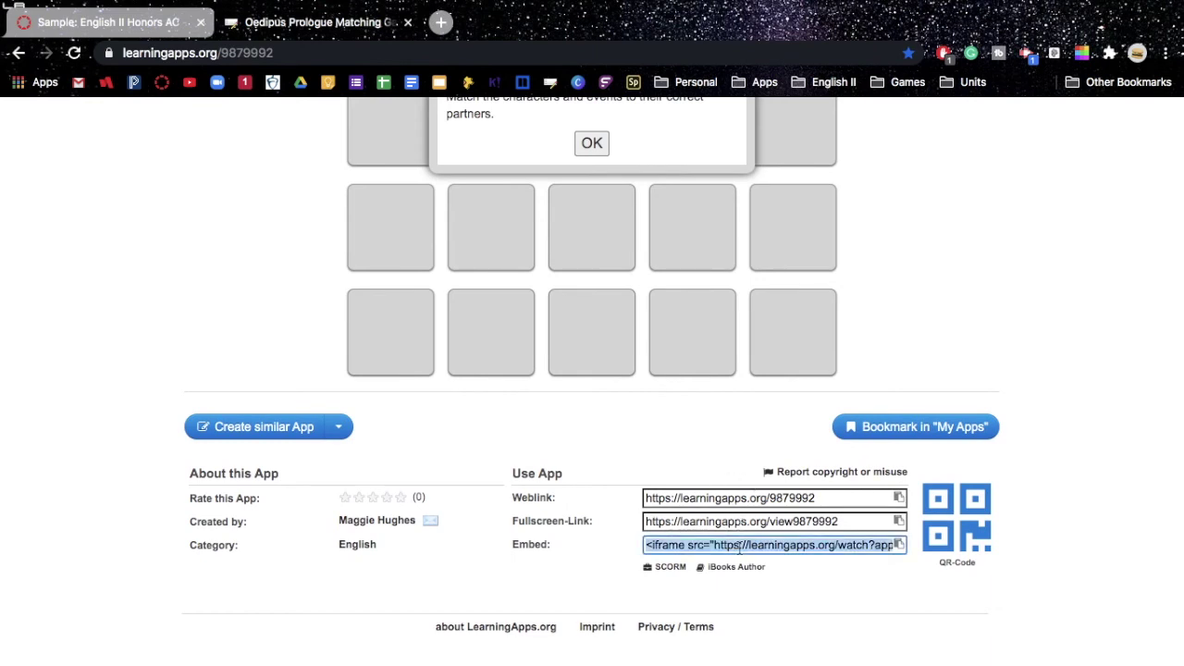
# - Paste the LearningApps iframe code via Canvas's Embed tab, placing the game below the audiobook
pyautogui.click(139, 24)
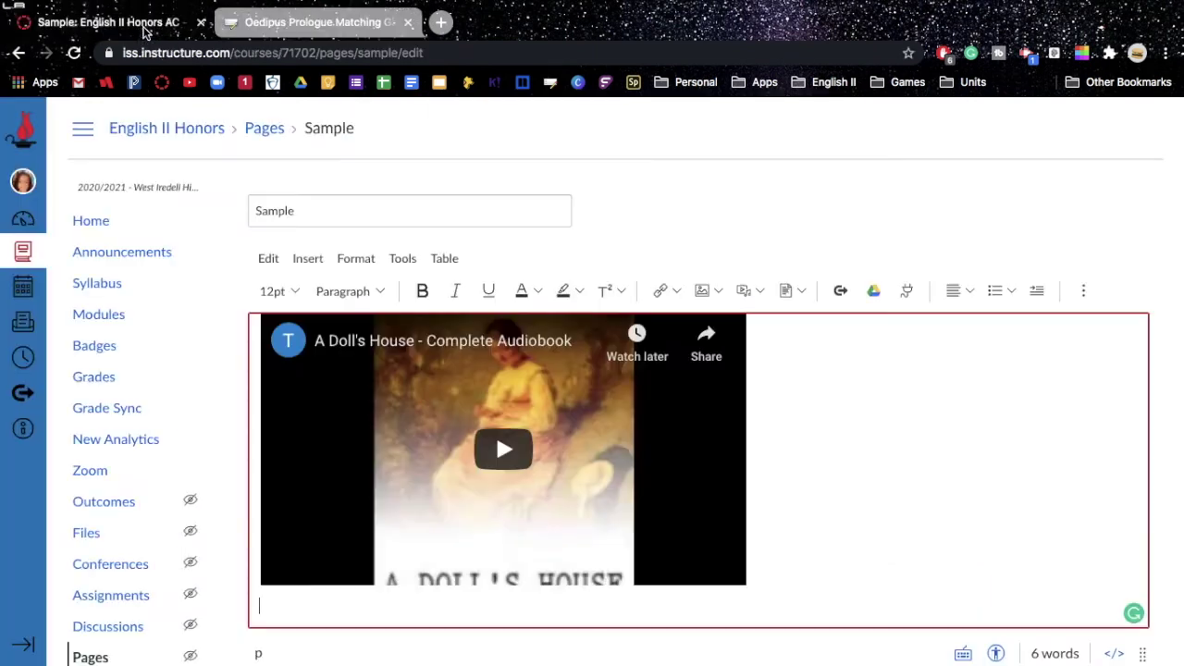
pyautogui.click(747, 292)
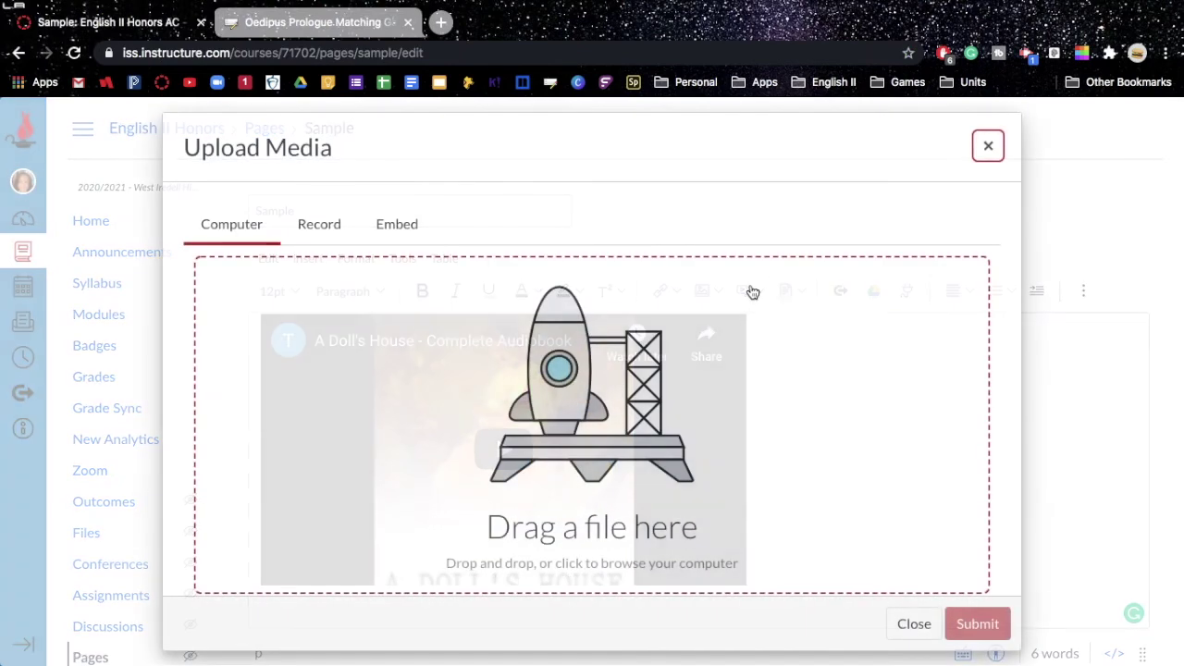
pyautogui.click(399, 226)
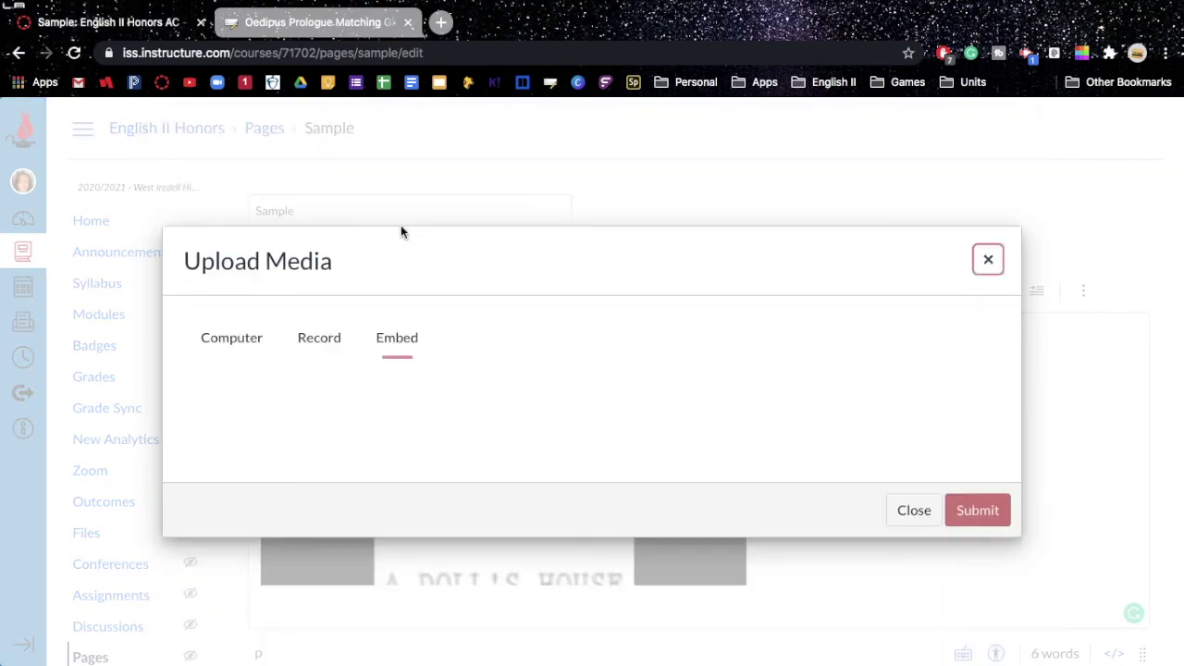
pyautogui.click(424, 420)
pyautogui.write('<iframe src="https://learningapps.org/watch?app=9879992" style="border:0px;width:100%;height:500px" webkitallowfullscreen="true" mozallowfullscreen="true"></iframe>')
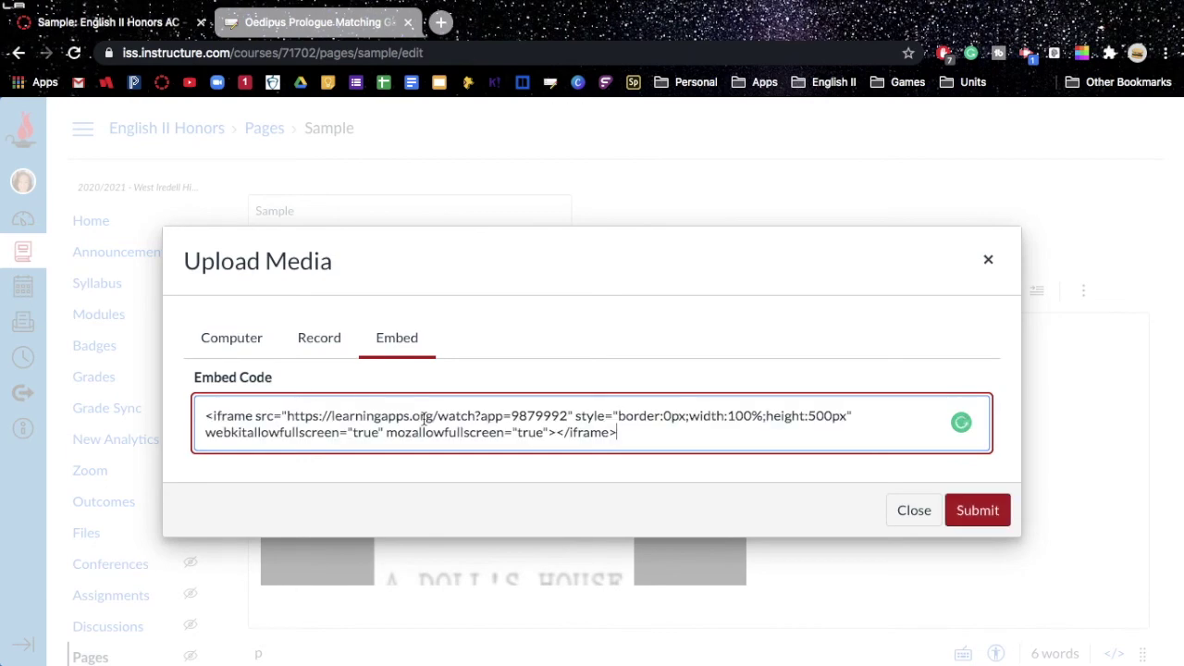
pyautogui.click(973, 512)
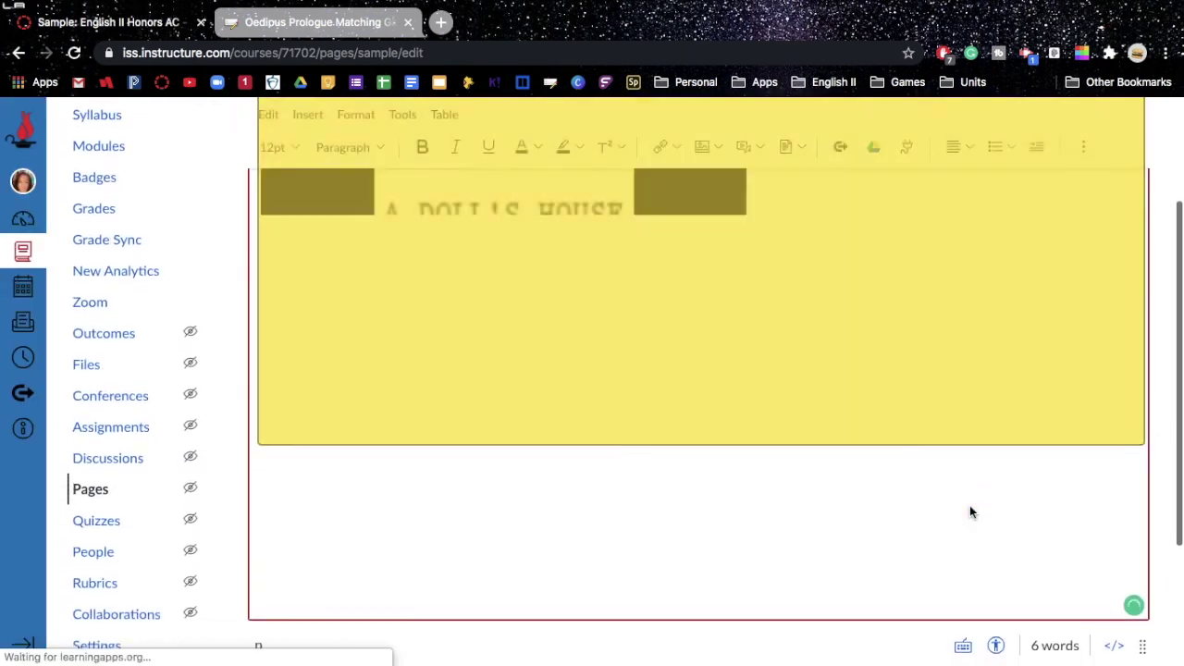
pyautogui.scroll(-1, 984, 418)
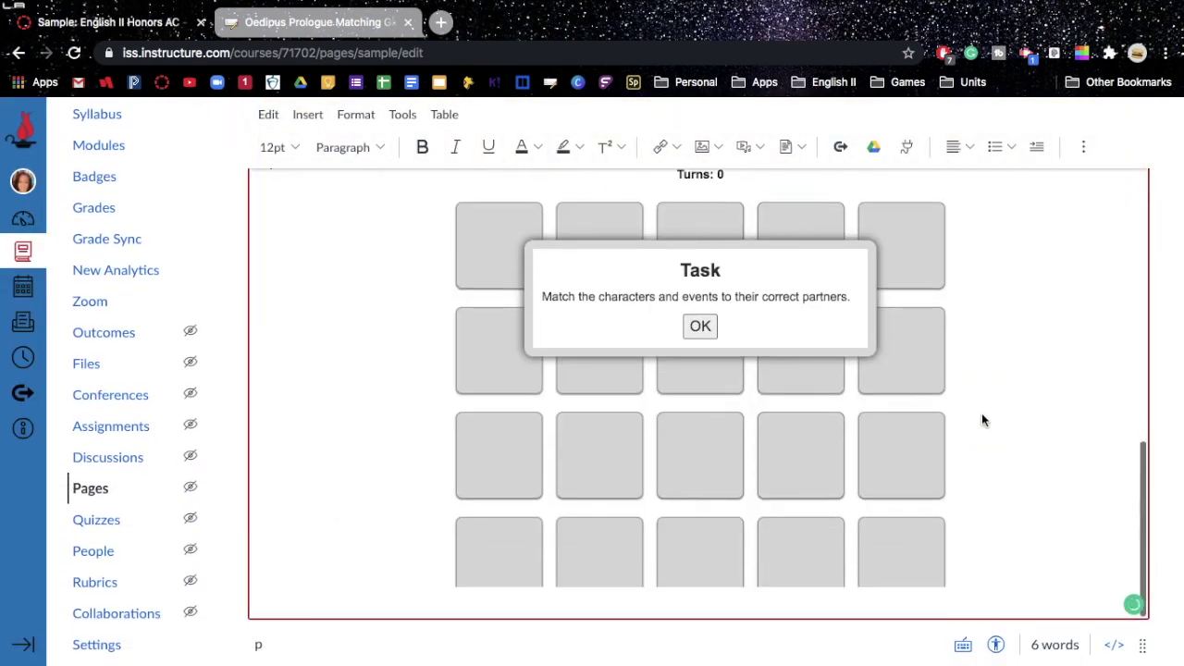
pyautogui.scroll(3, 984, 417)
pyautogui.click(804, 305)
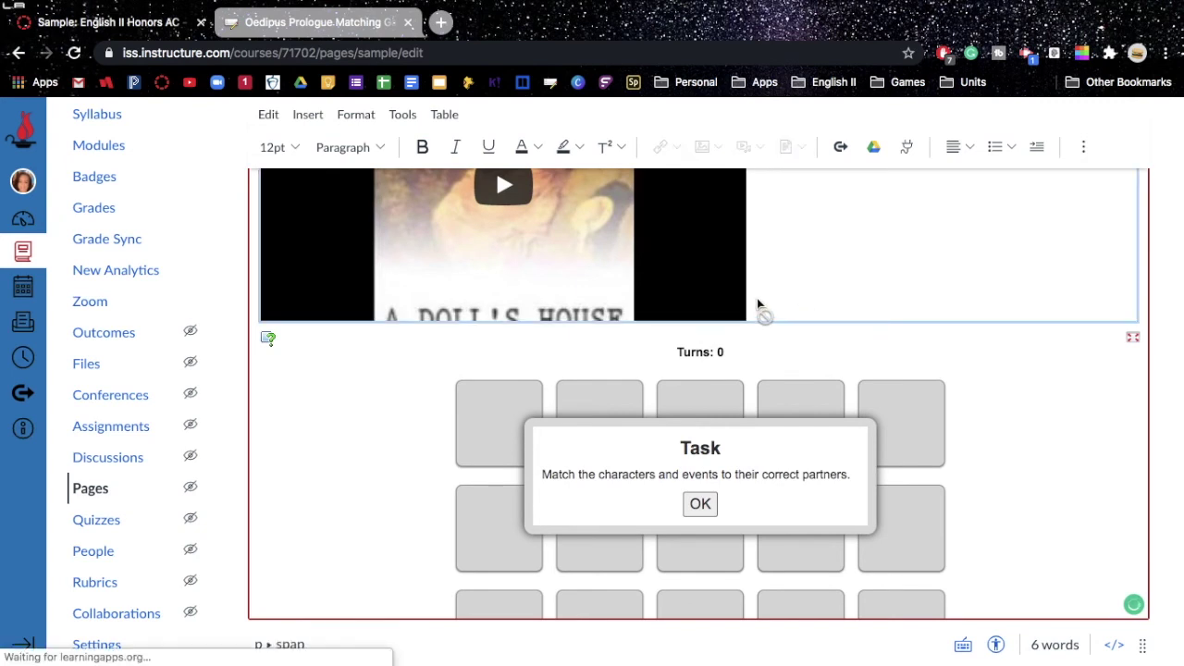
# - Type the caption "Play this game." on the line below the video
pyautogui.click(772, 312)
pyautogui.scroll(3, 772, 312)
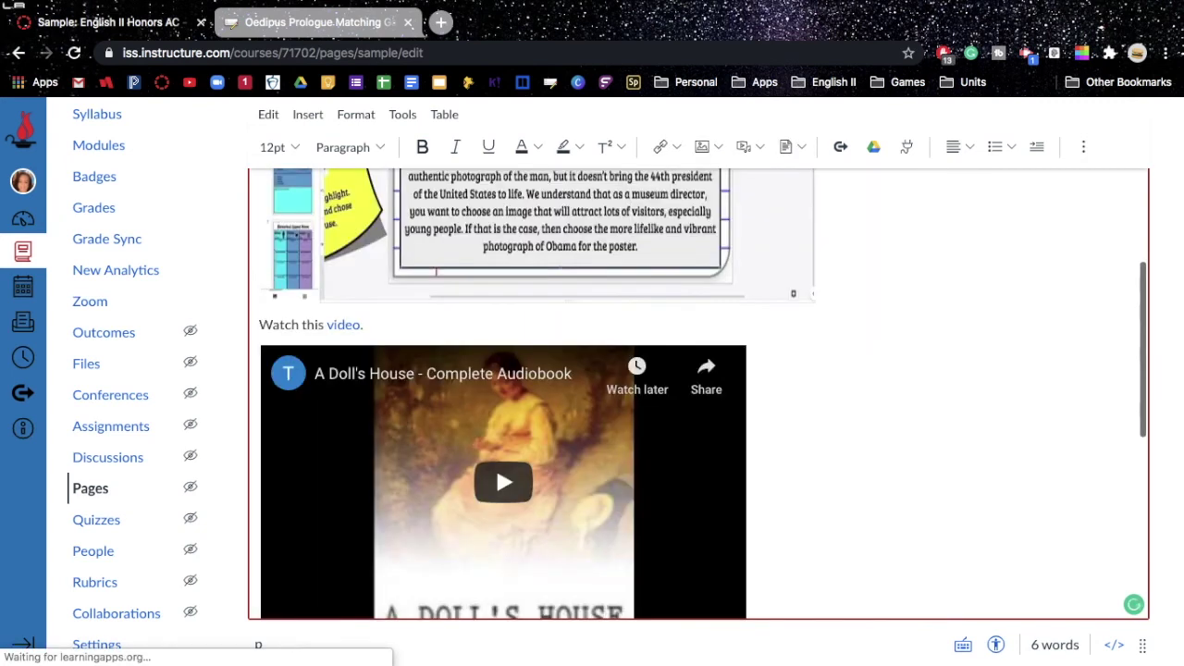
pyautogui.scroll(-2, 691, 347)
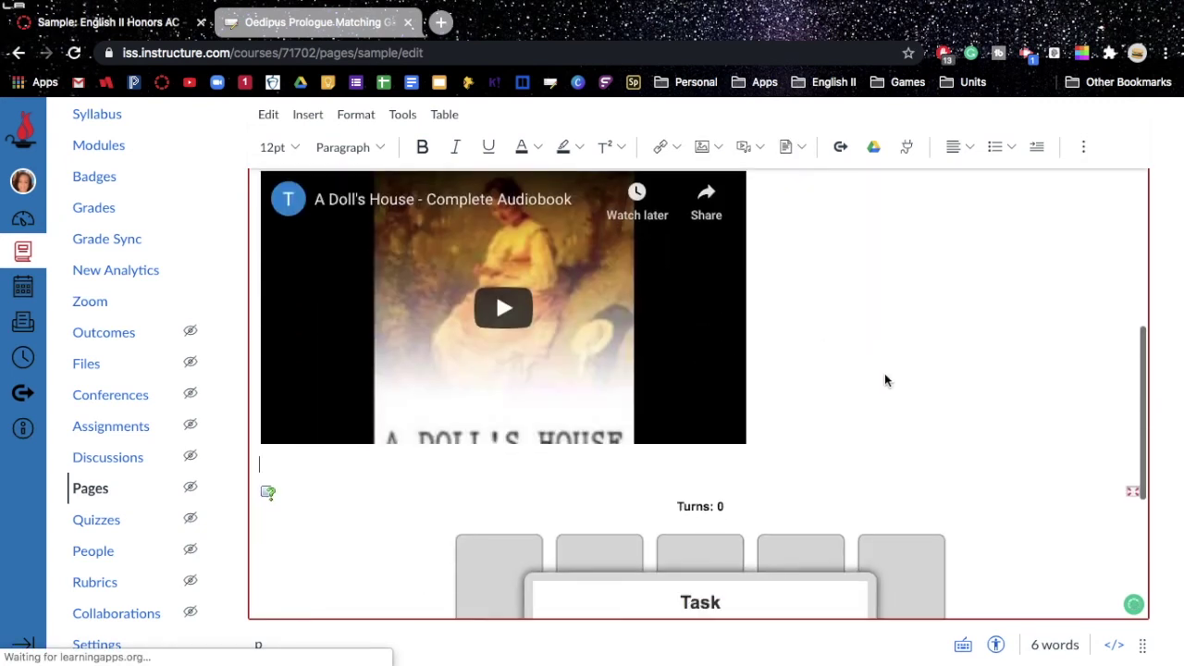
pyautogui.write('W')
pyautogui.press('BackSpace')
pyautogui.write('P')
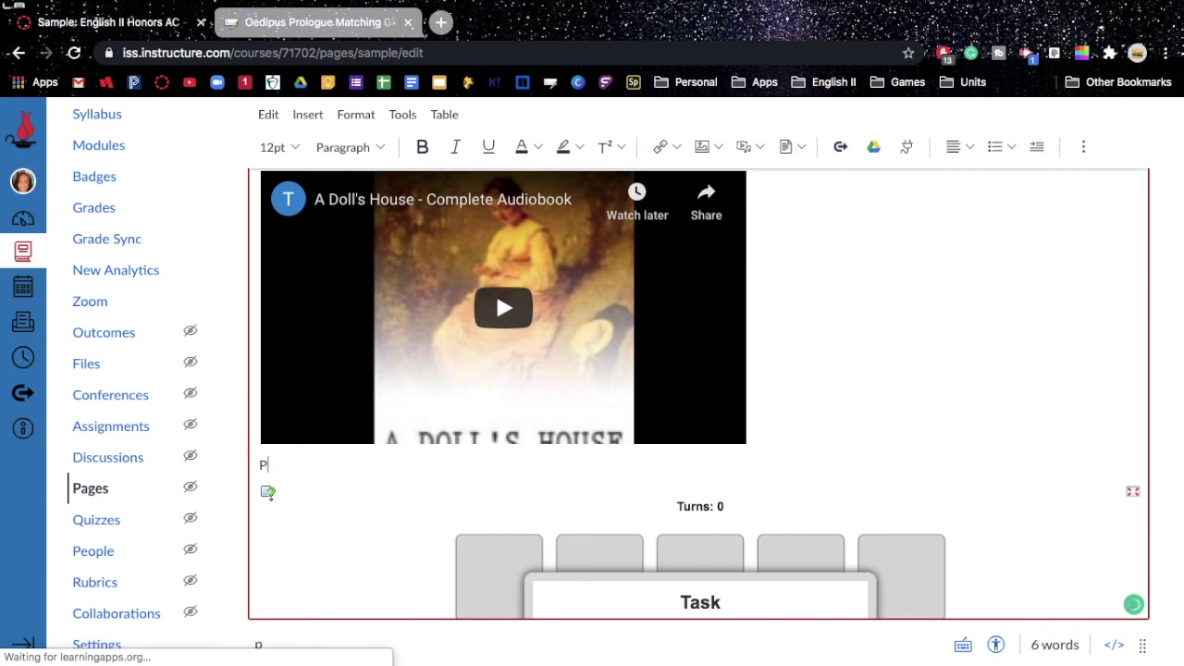
pyautogui.write('lay this game.')
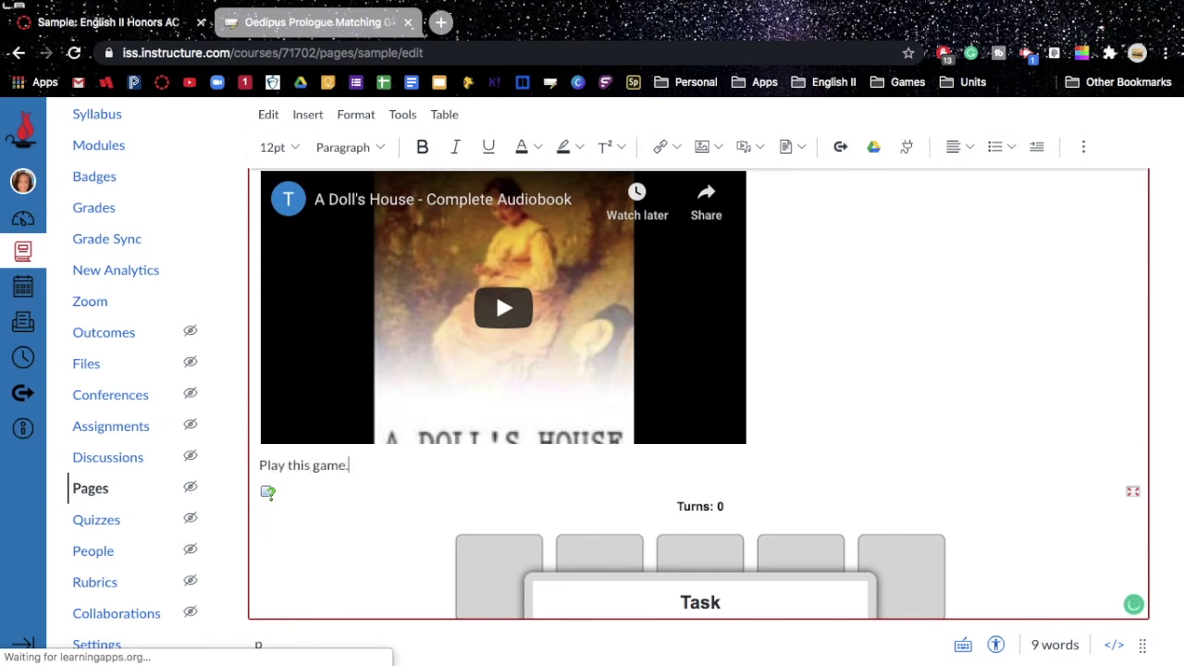
# - Link the word "game" to the LearningApps game's fullscreen view URL
pyautogui.doubleClick(328, 466)
pyautogui.click(313, 37)
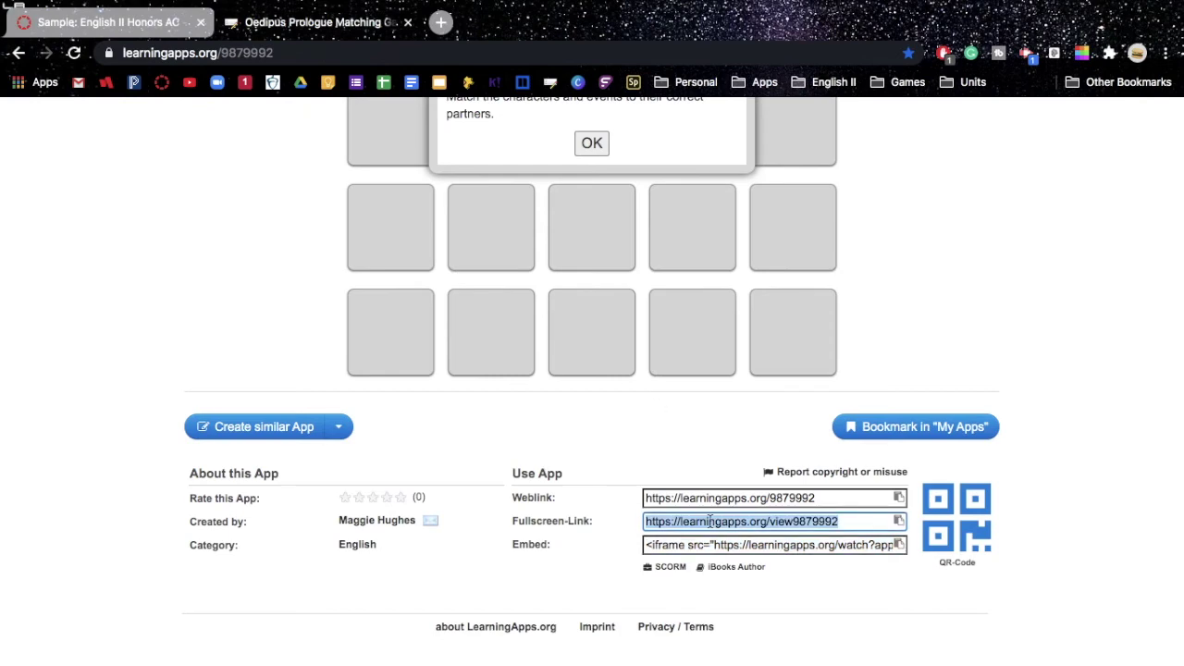
pyautogui.click(169, 29)
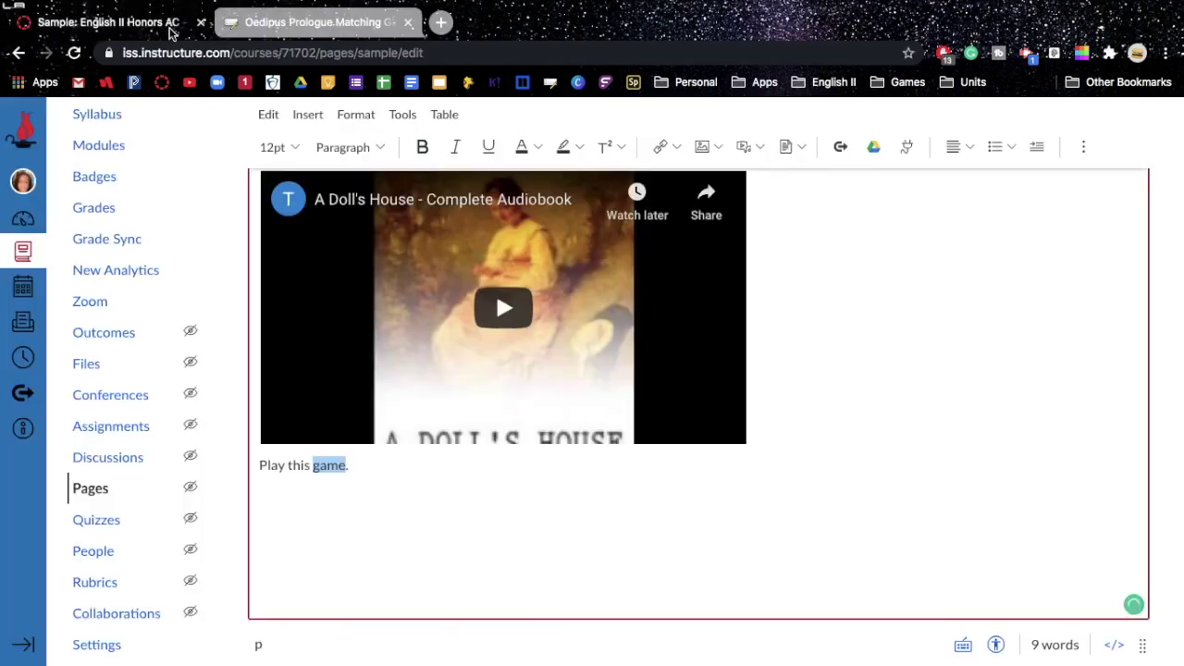
pyautogui.click(660, 147)
pyautogui.click(589, 429)
pyautogui.write('https://learningapps.org/view9879992')
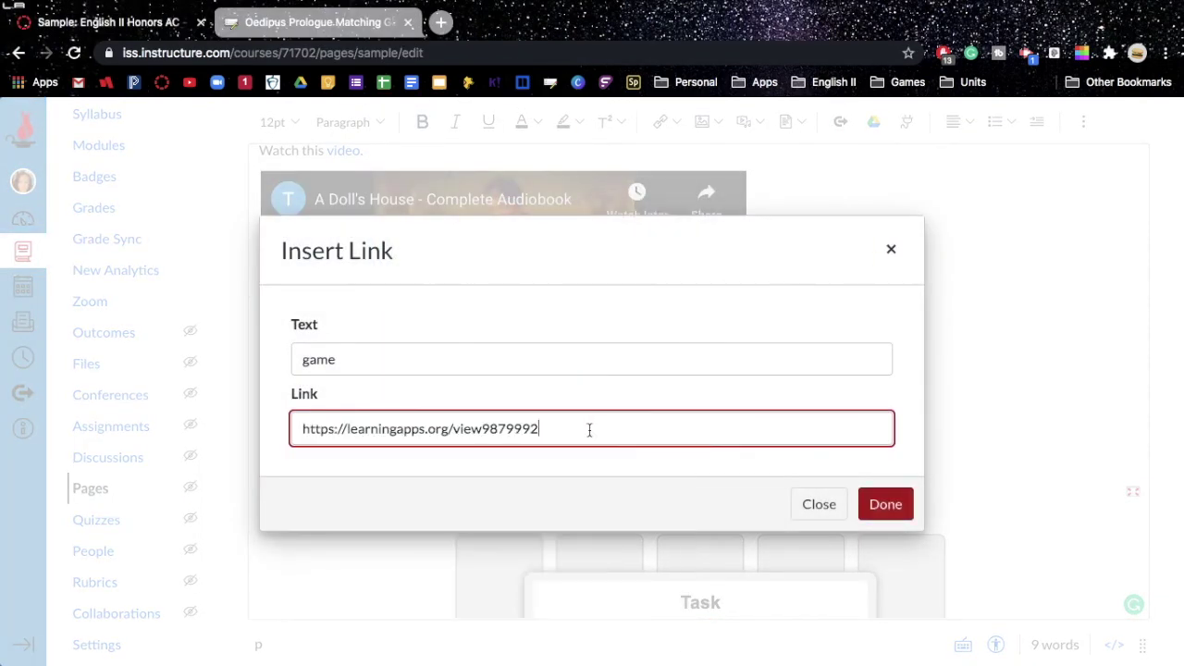
pyautogui.click(888, 507)
pyautogui.scroll(-5, 879, 478)
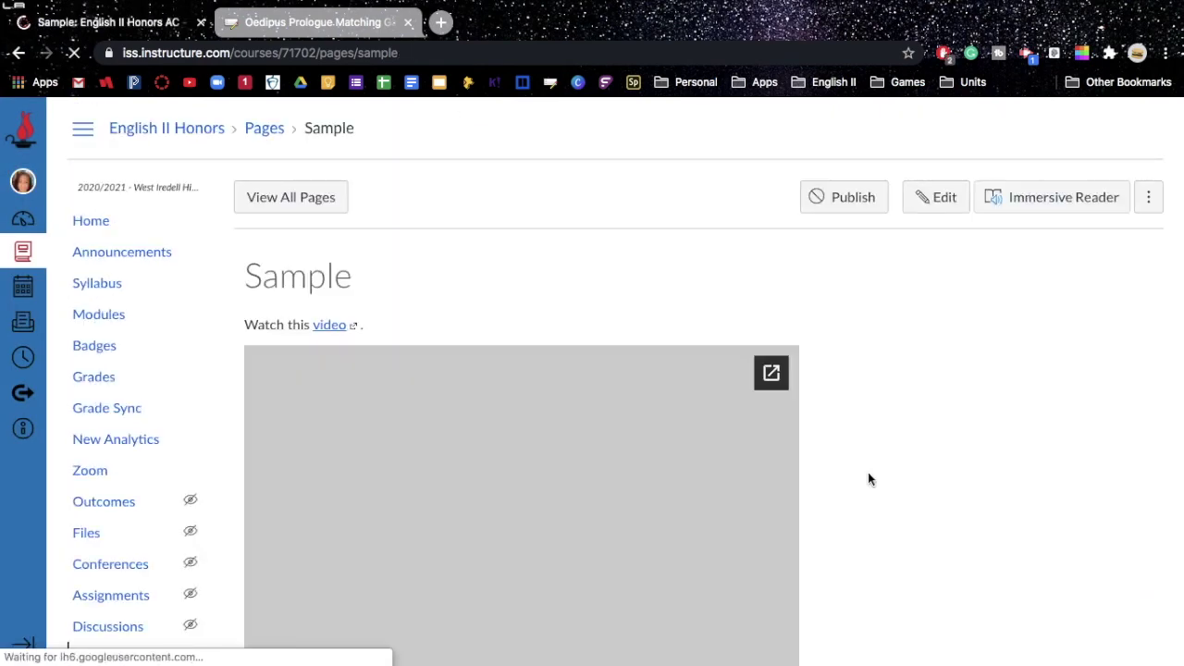
# - Dismiss the Oedipus Prologue game's Task instructions to reveal its 20-card grid
pyautogui.scroll(-15, 894, 407)
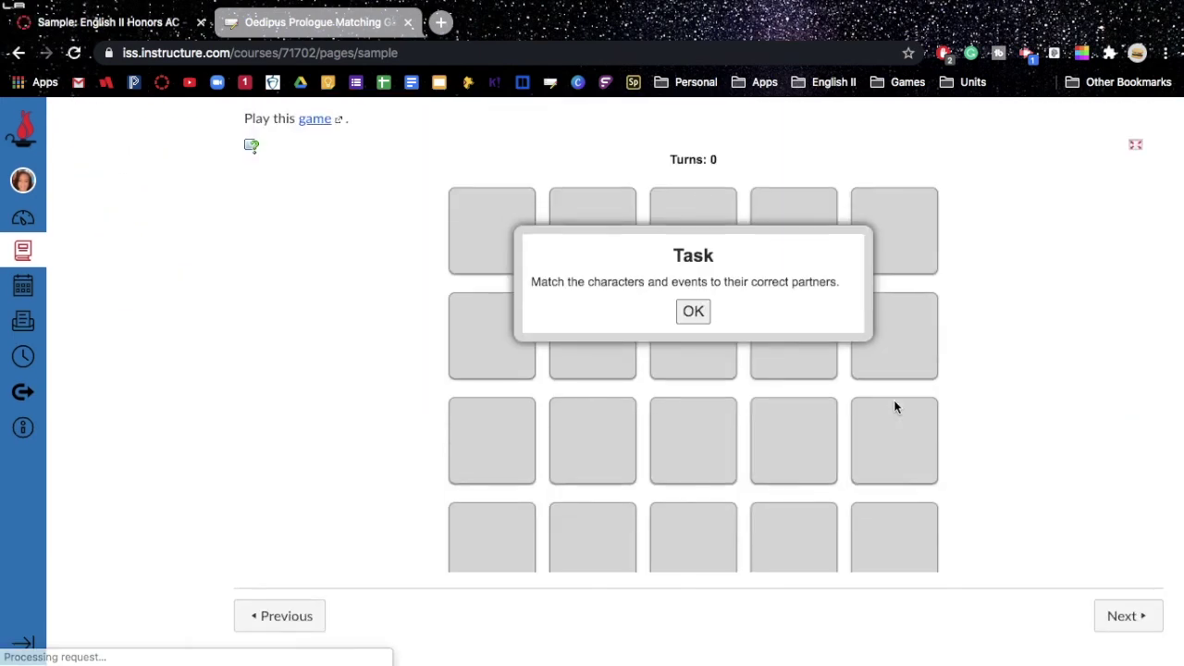
pyautogui.click(693, 312)
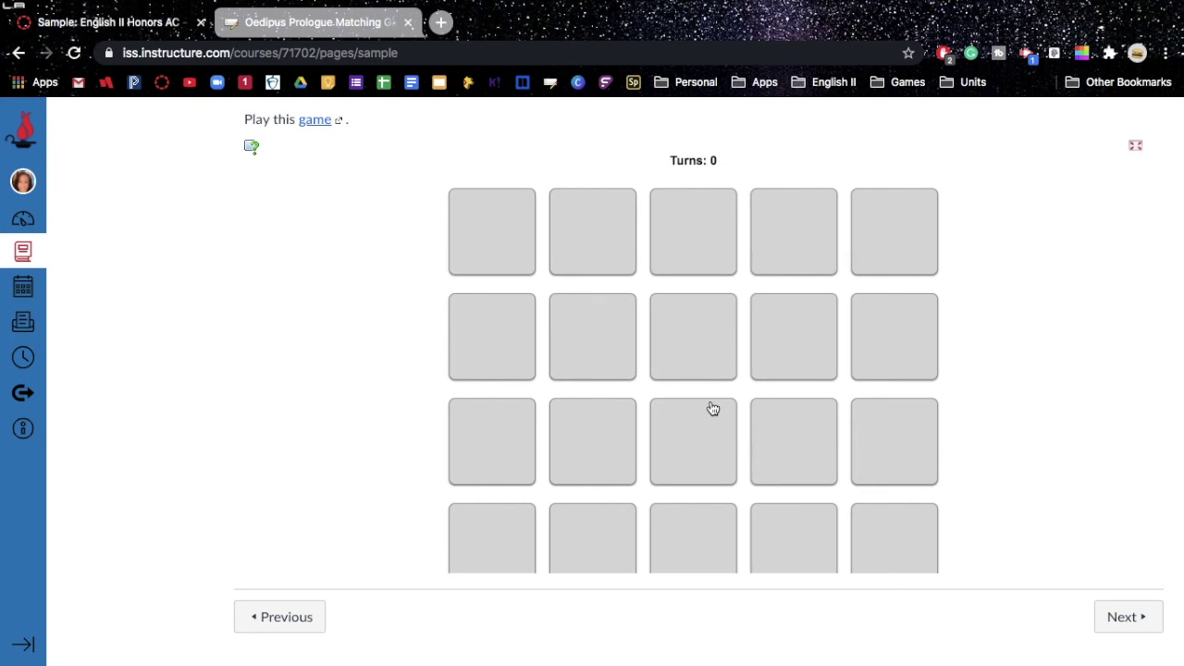
pyautogui.scroll(1, 457, 412)
pyautogui.scroll(-1, 461, 413)
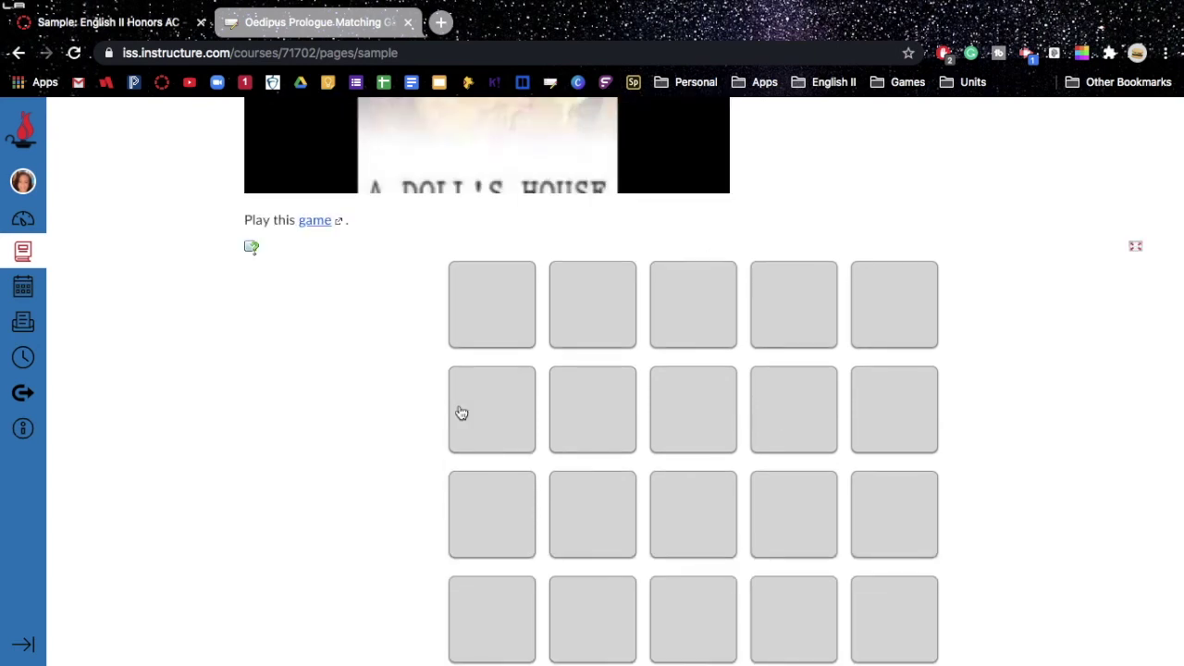
pyautogui.scroll(-2, 461, 412)
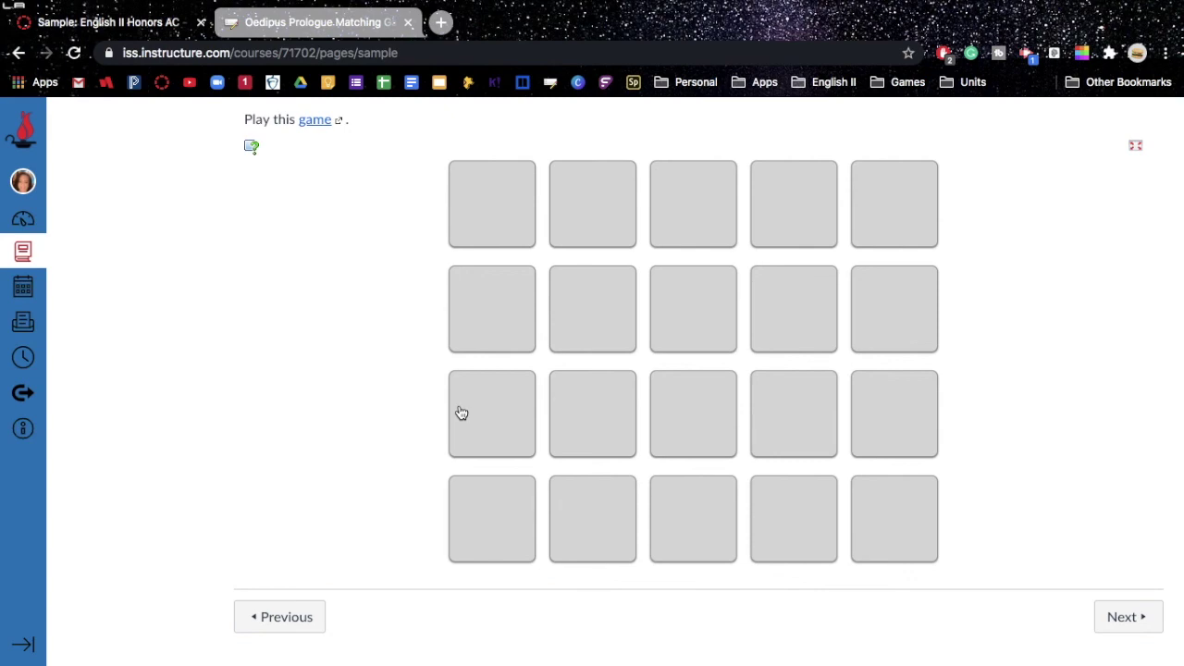
pyautogui.scroll(5, 462, 413)
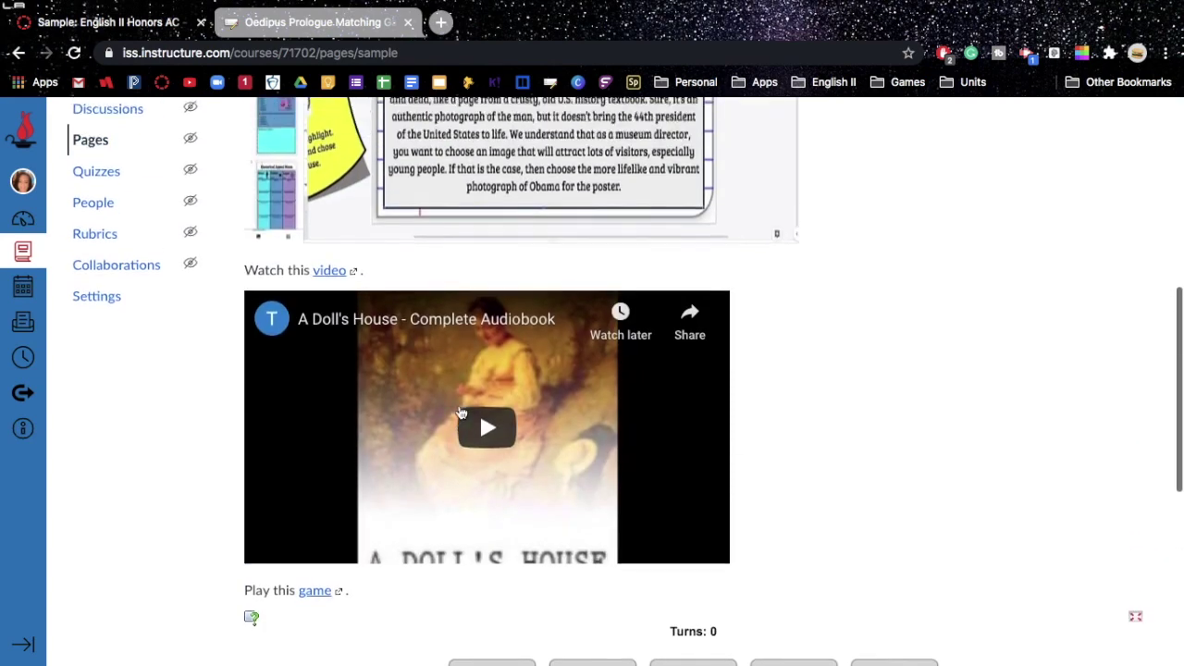
pyautogui.scroll(2, 461, 412)
pyautogui.scroll(1, 829, 392)
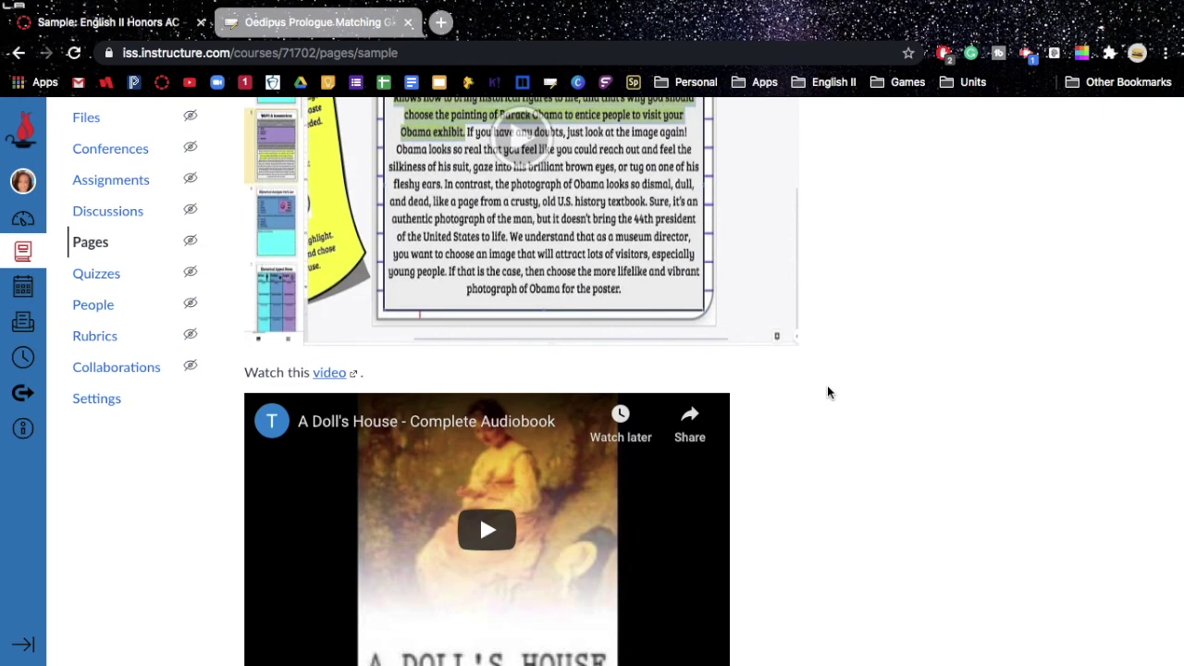
pyautogui.scroll(2, 828, 393)
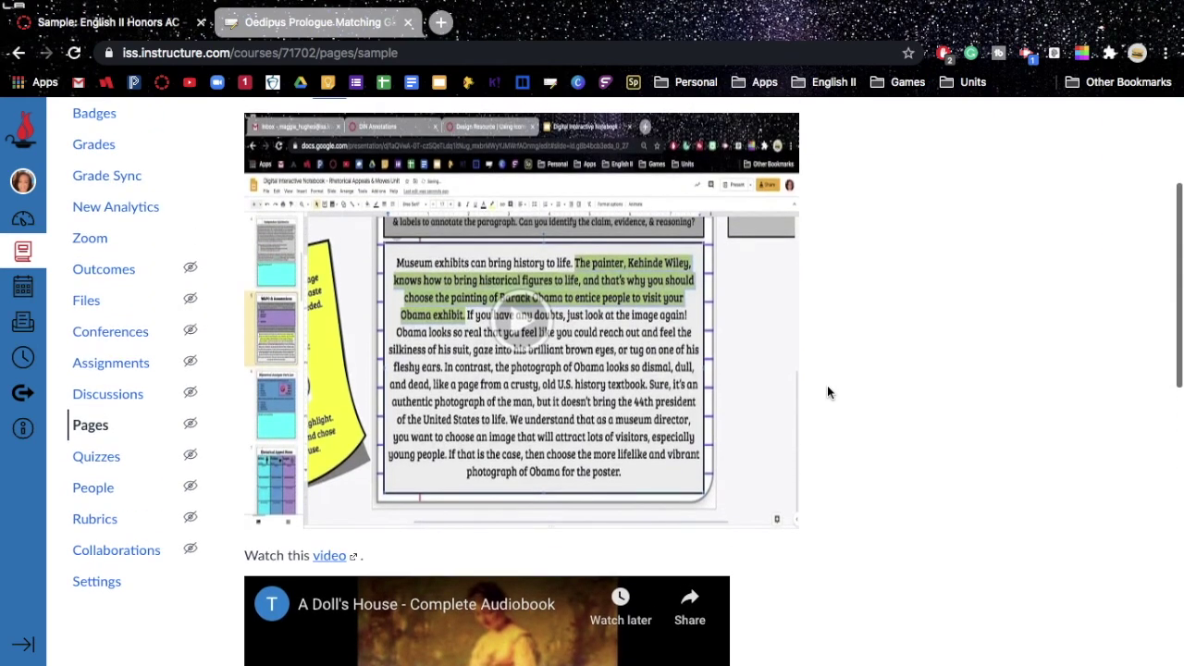
pyautogui.scroll(1, 828, 393)
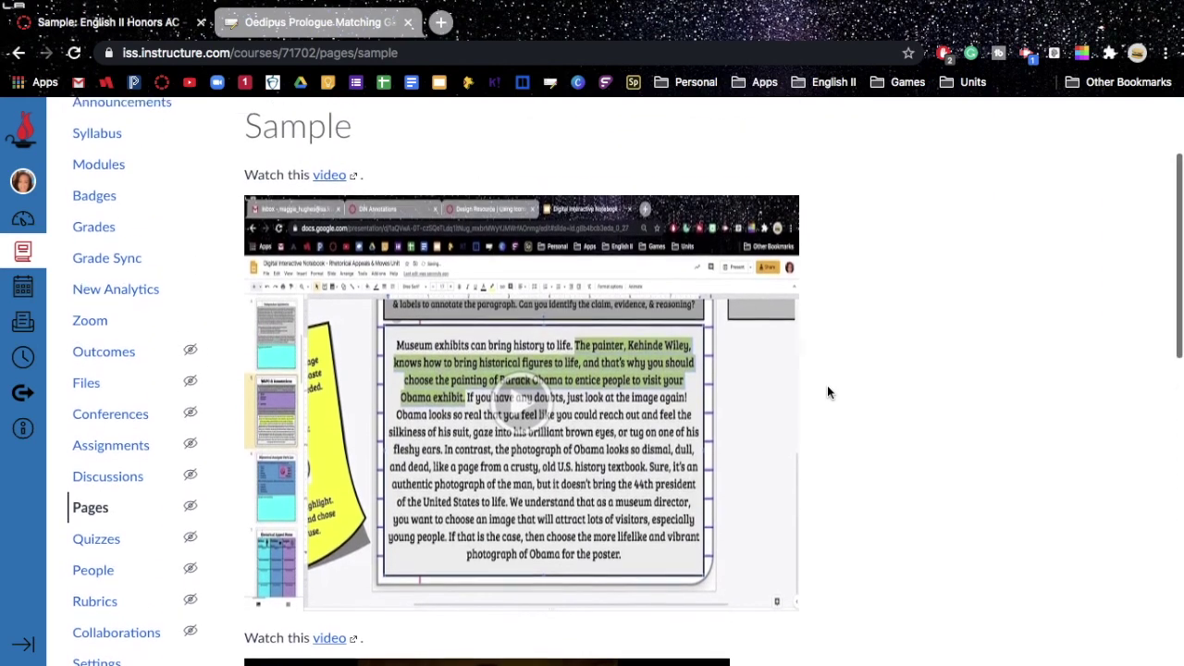
pyautogui.scroll(1, 828, 393)
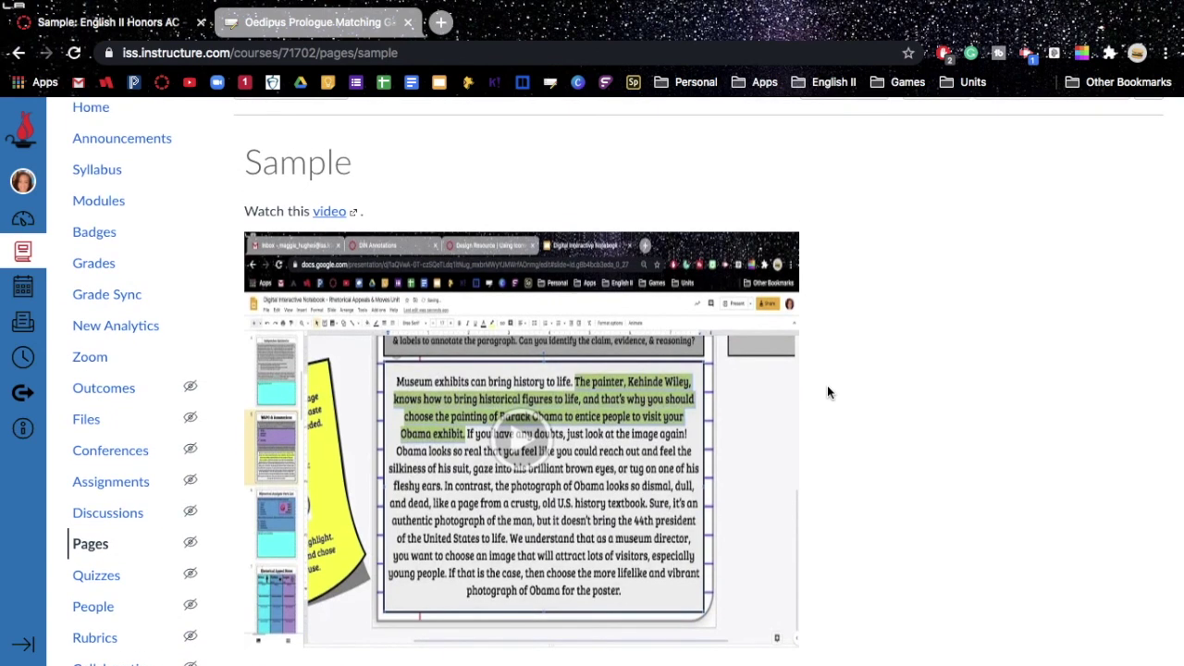
pyautogui.scroll(-1, 827, 392)
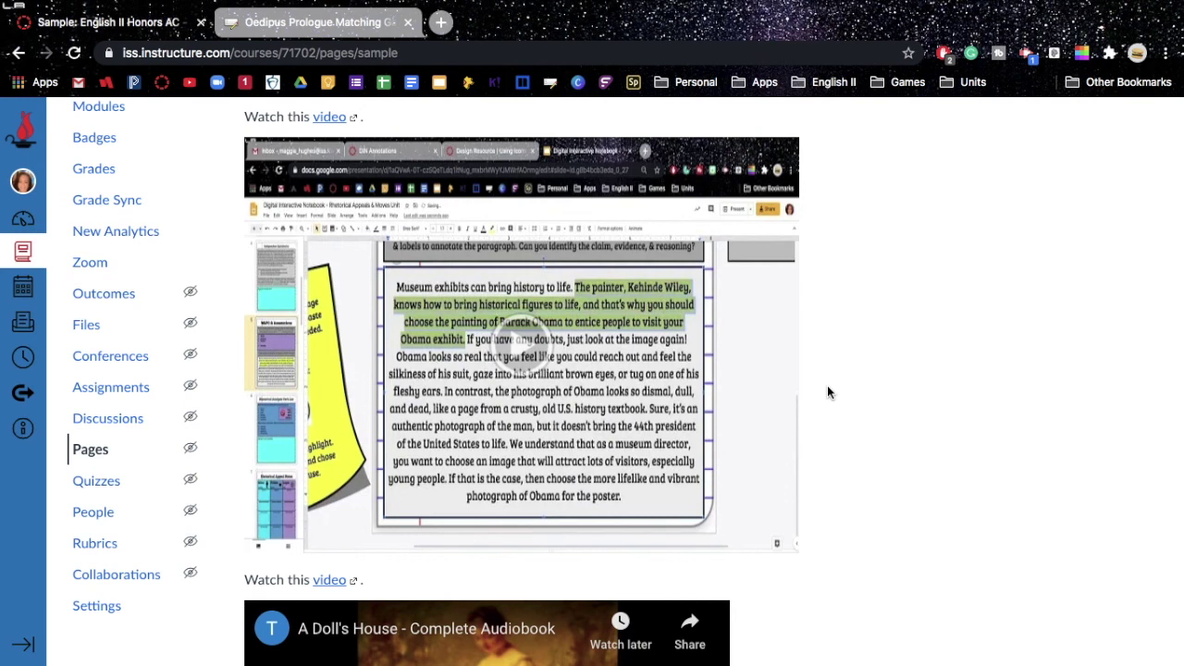
pyautogui.scroll(1, 827, 393)
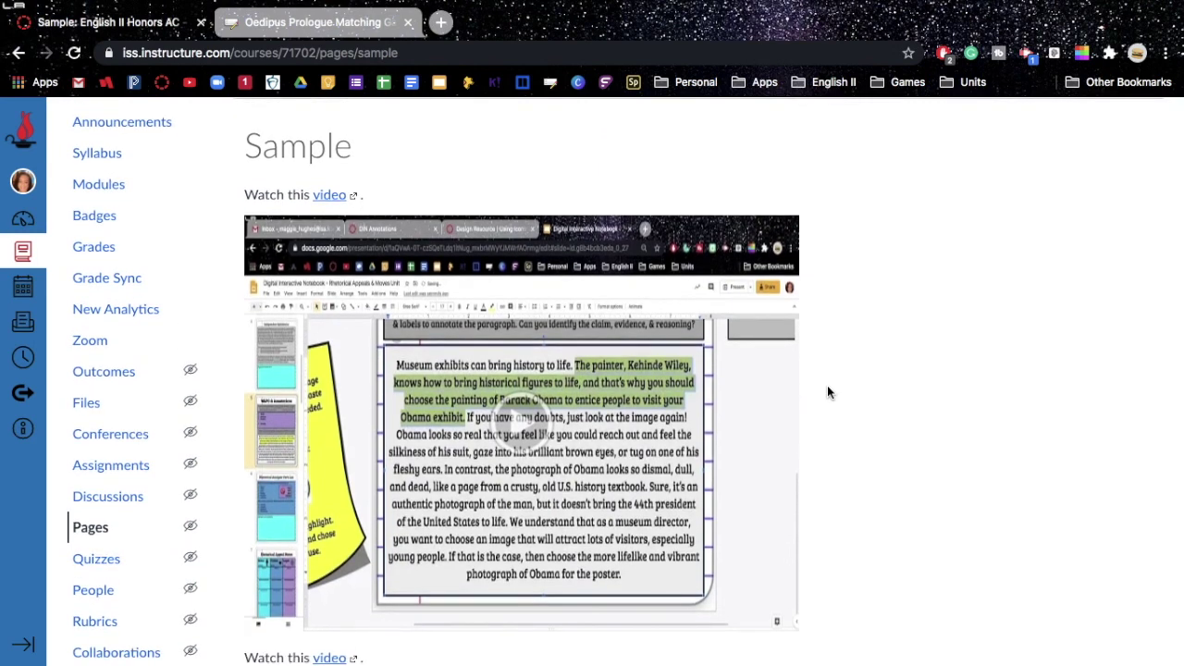
pyautogui.scroll(-12, 827, 392)
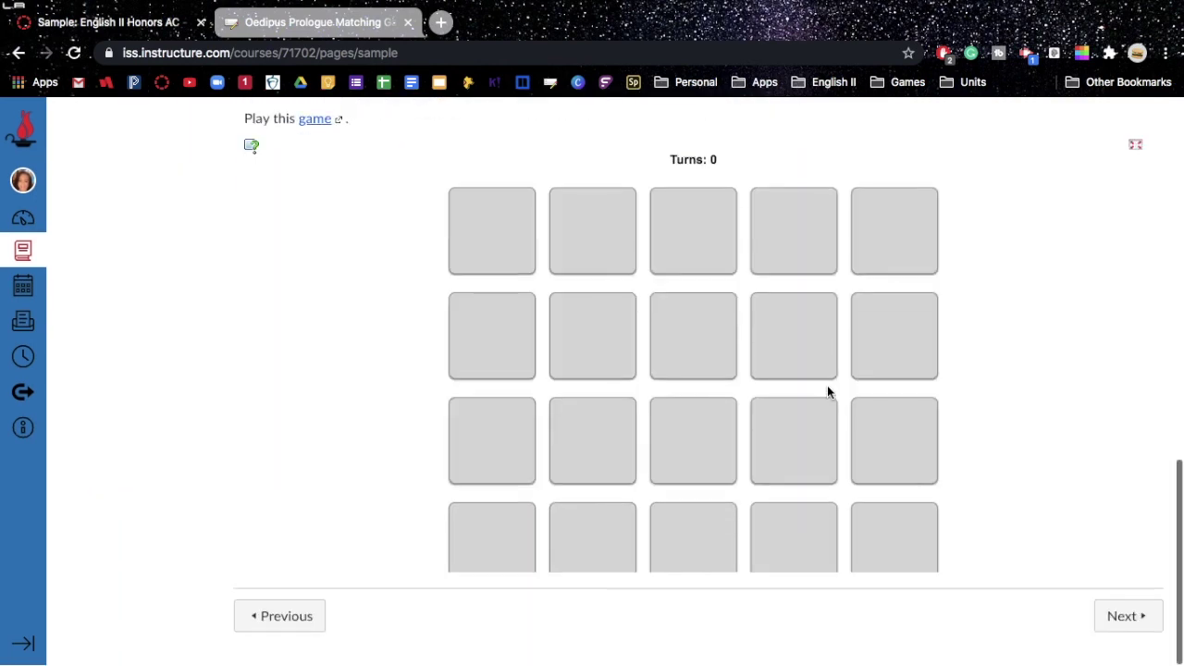
pyautogui.scroll(-1, 696, 400)
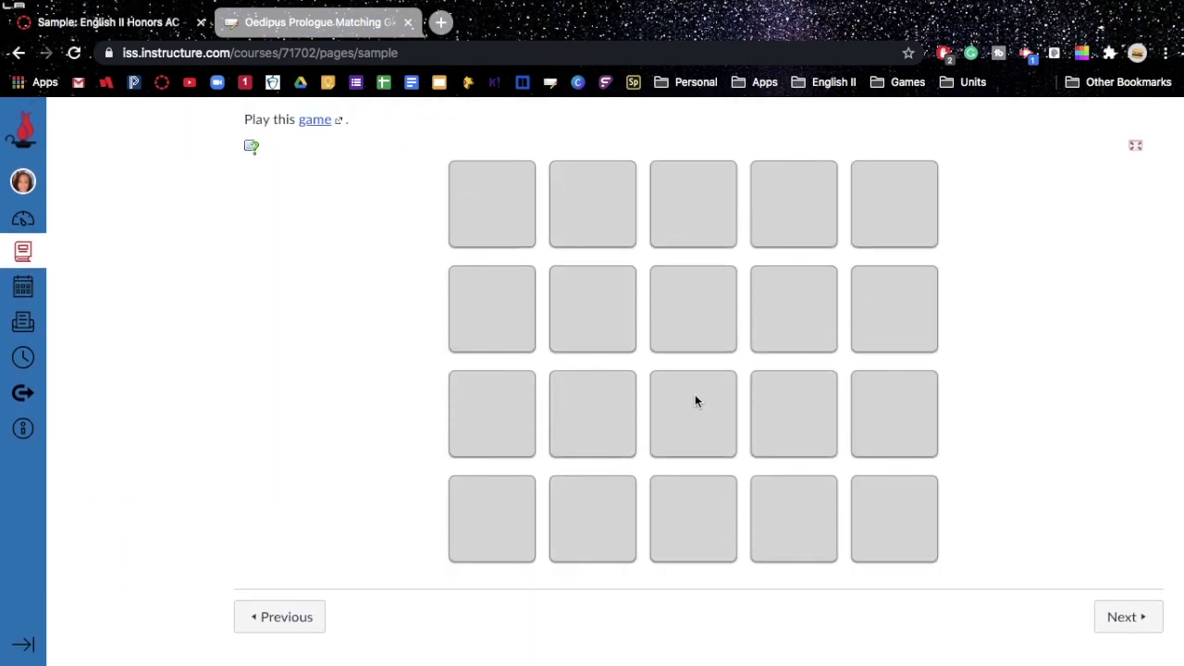
pyautogui.scroll(1, 697, 400)
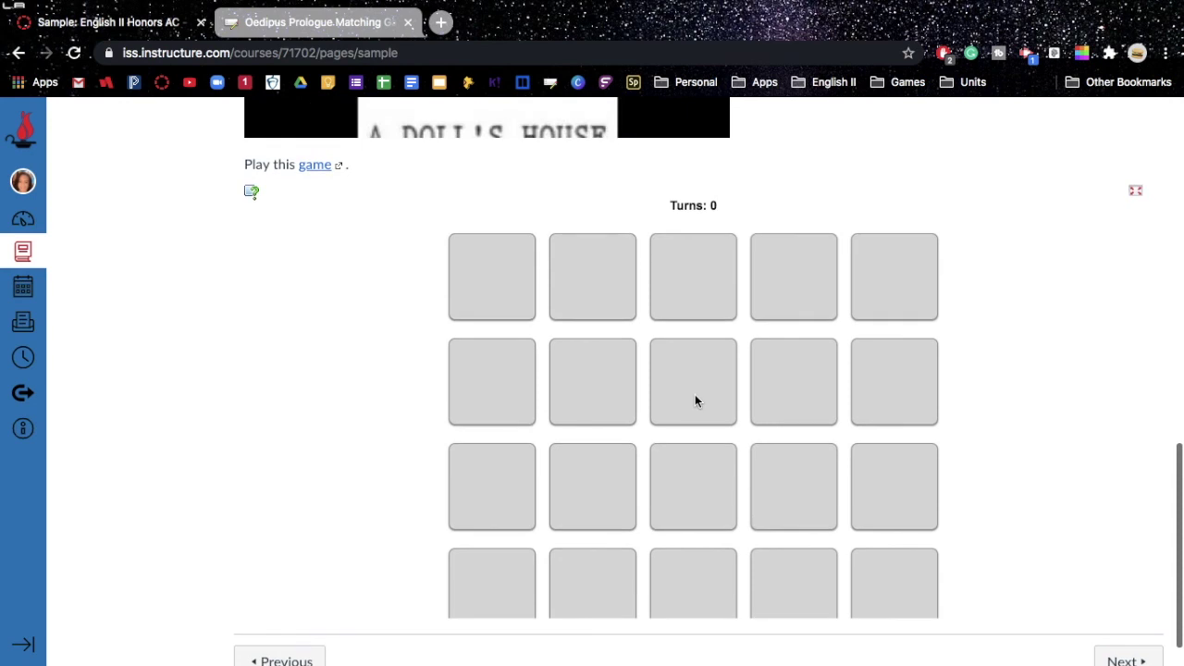